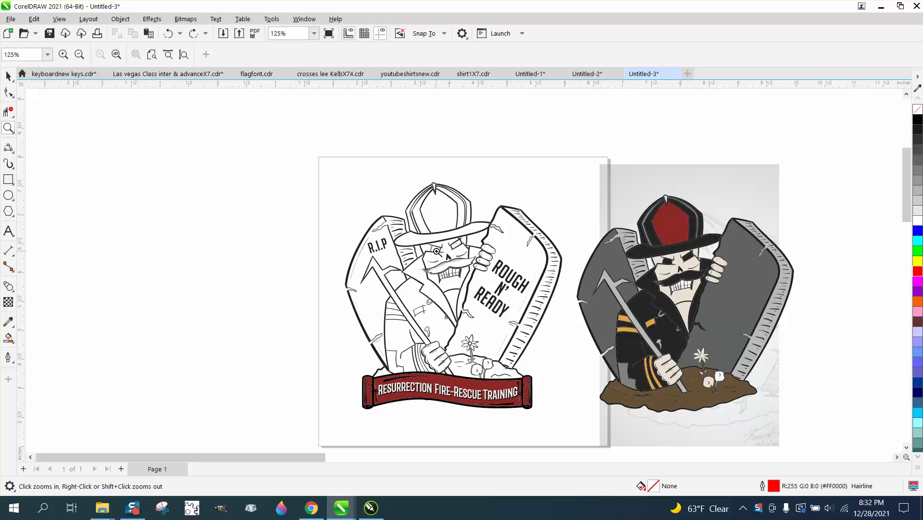
Move the black line-art logo off the page onto the empty canvas and delete the coloured version of the artwork
drag(417, 233, 522, 329)
scroll(457, 294, down, 4)
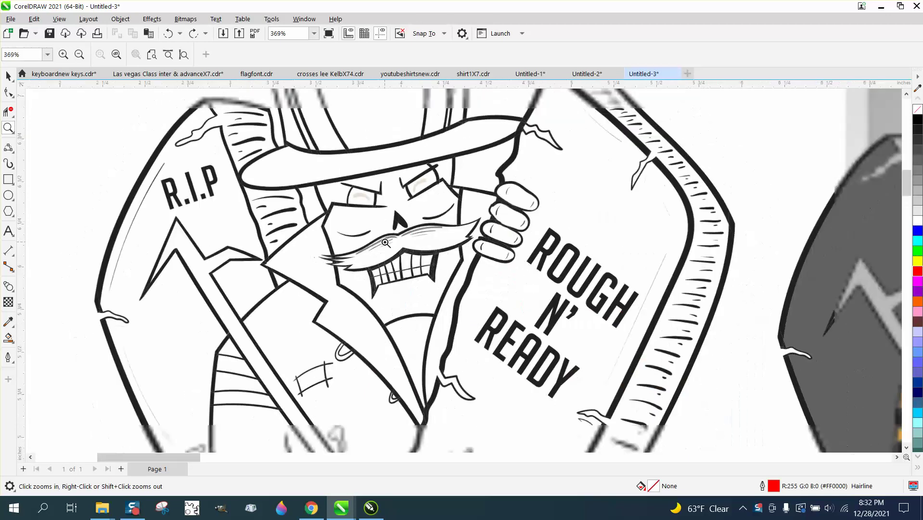
scroll(407, 242, down, 1)
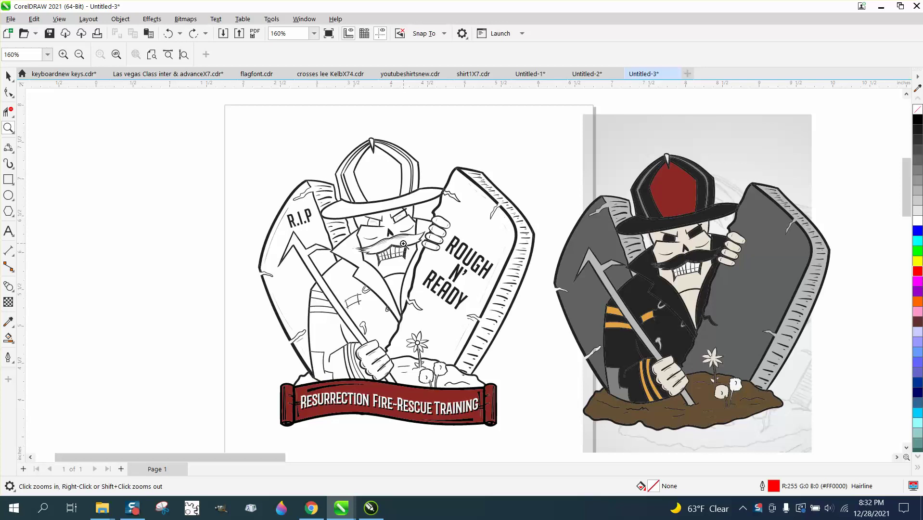
scroll(401, 244, down, 2)
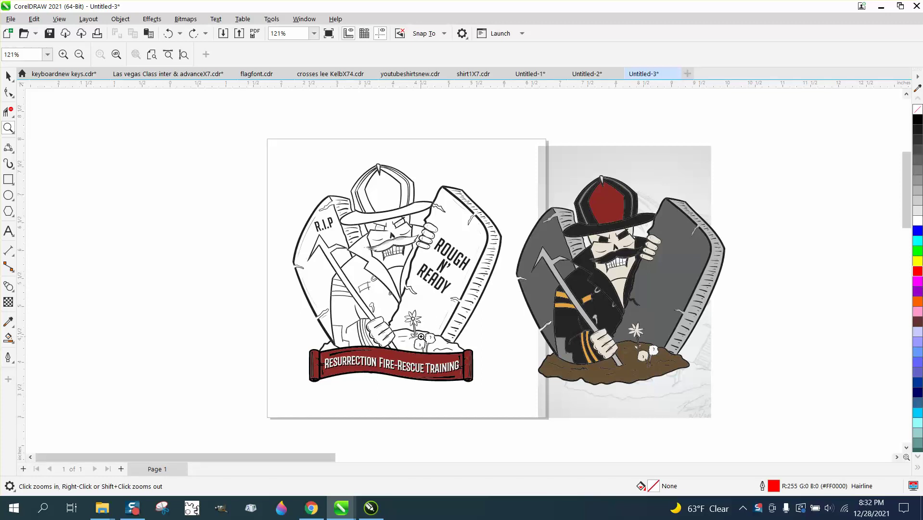
scroll(395, 301, down, 6)
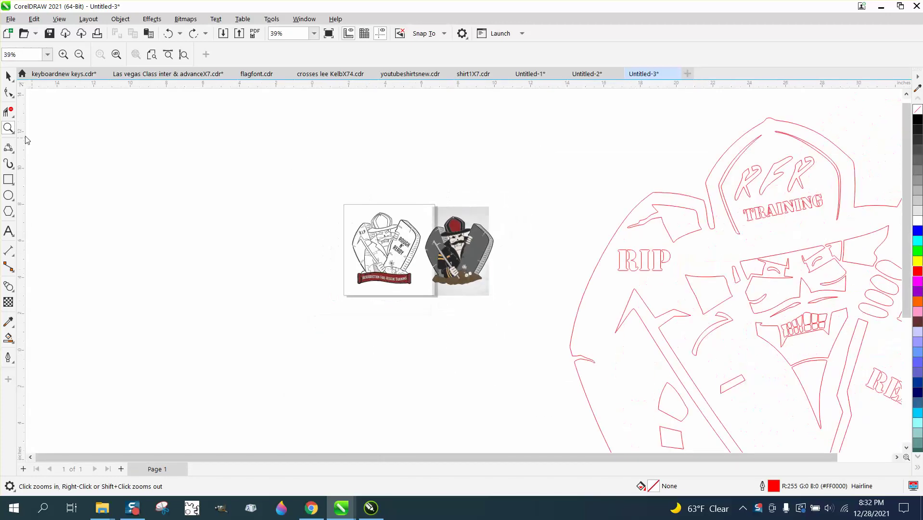
click(8, 76)
drag(385, 222, 220, 226)
click(458, 229)
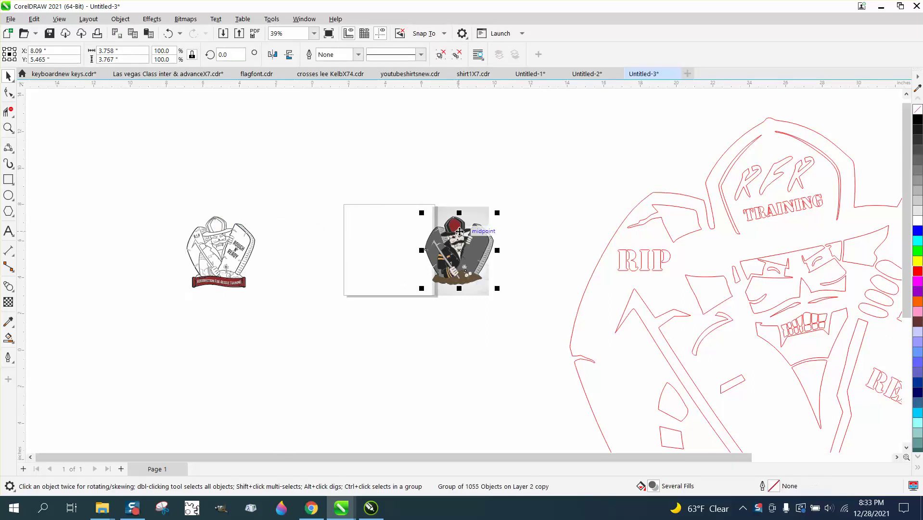
key(Delete)
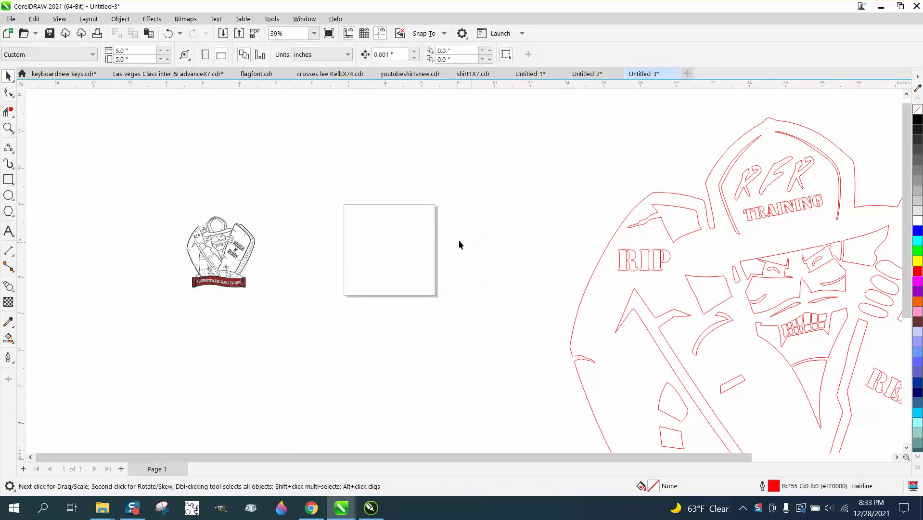
Scale the black line-art logo proportionally to a height of 28 inches to match the red outline version
click(707, 192)
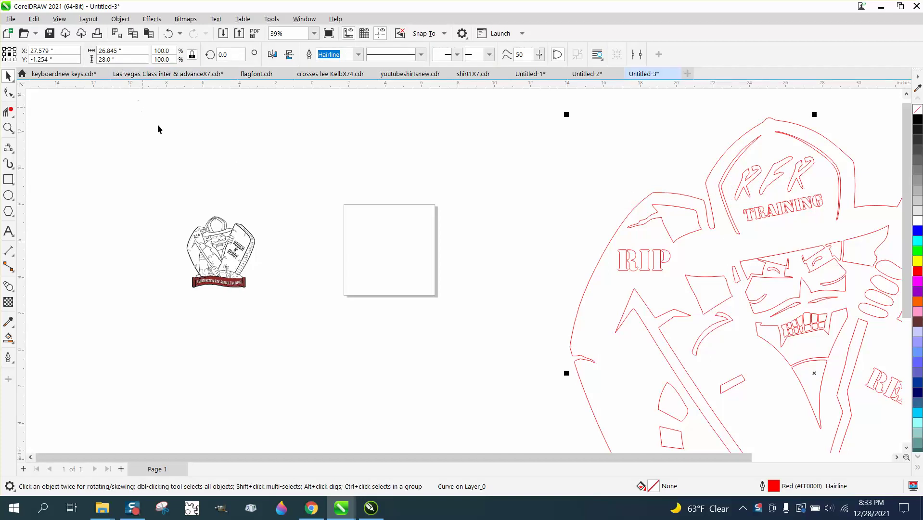
click(215, 223)
click(120, 60)
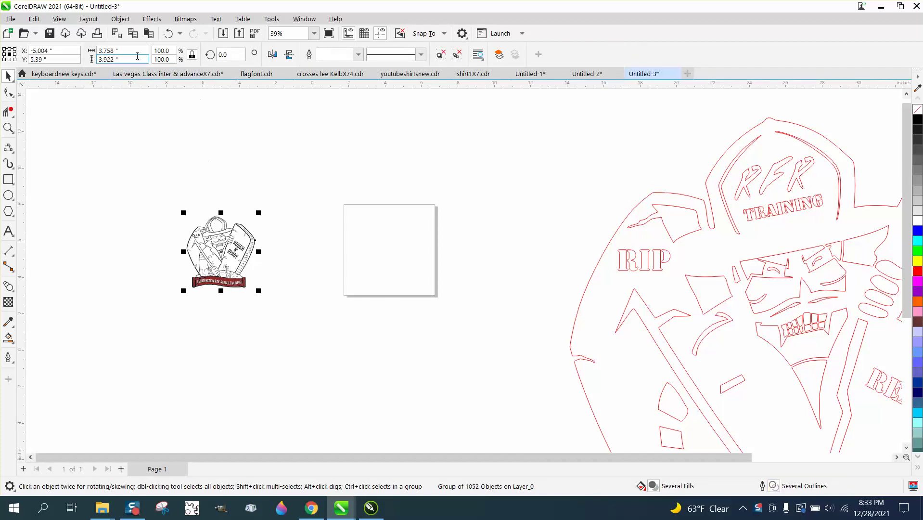
text(28)
key(Return)
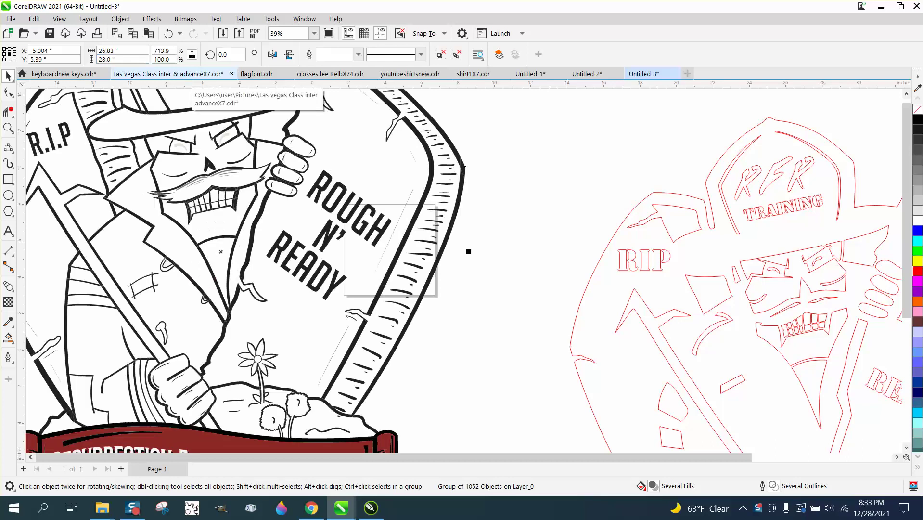
scroll(498, 233, down, 1)
scroll(498, 233, down, 1)
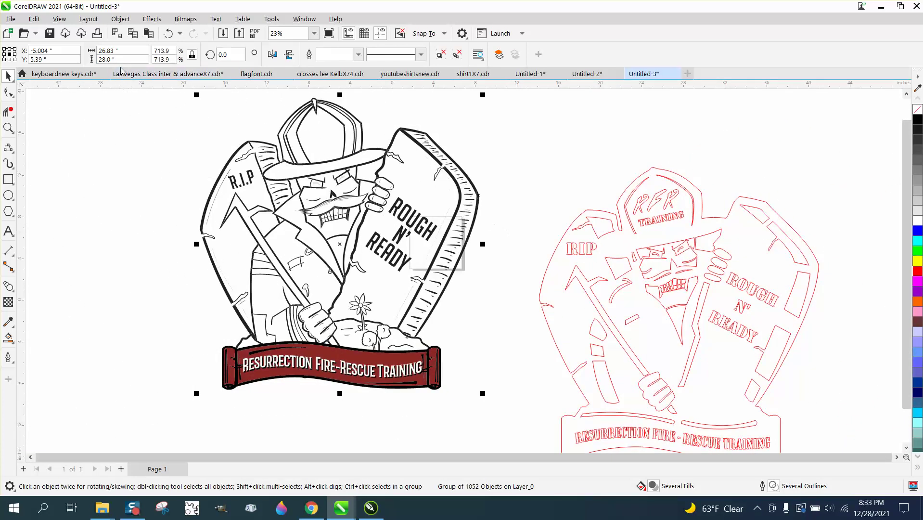
Select all the curves of the red outline version and group them
click(588, 209)
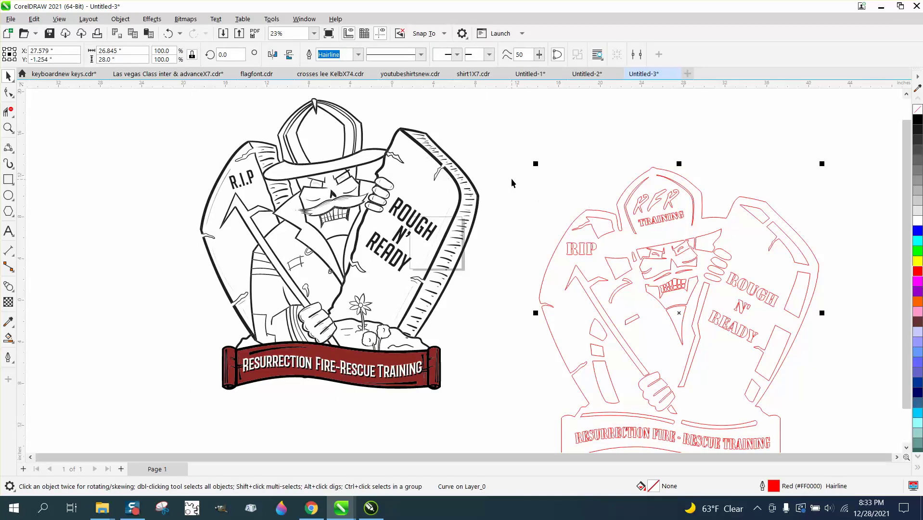
scroll(491, 162, down, 3)
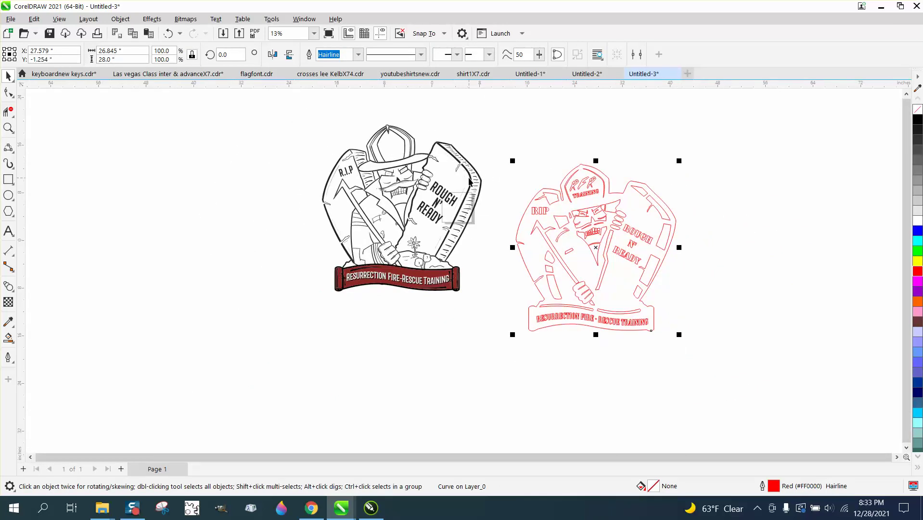
click(470, 181)
click(569, 200)
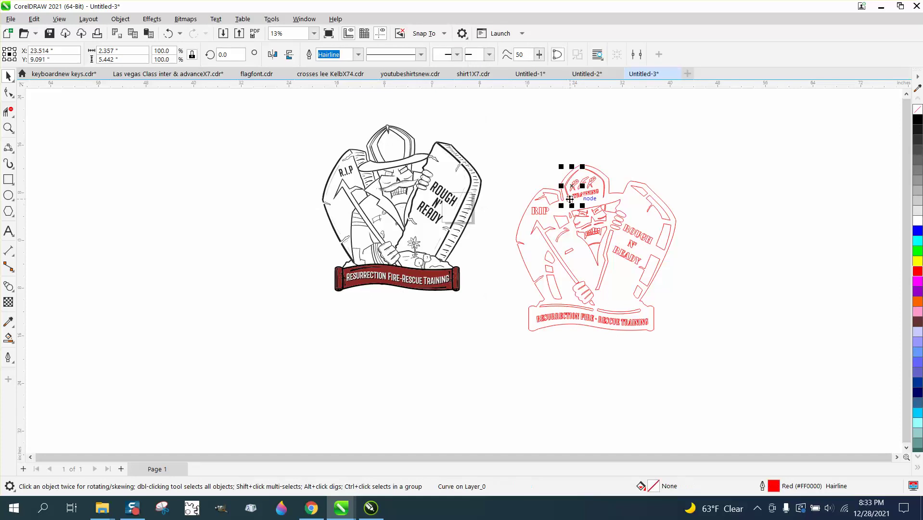
drag(510, 138, 622, 327)
drag(733, 378, 735, 379)
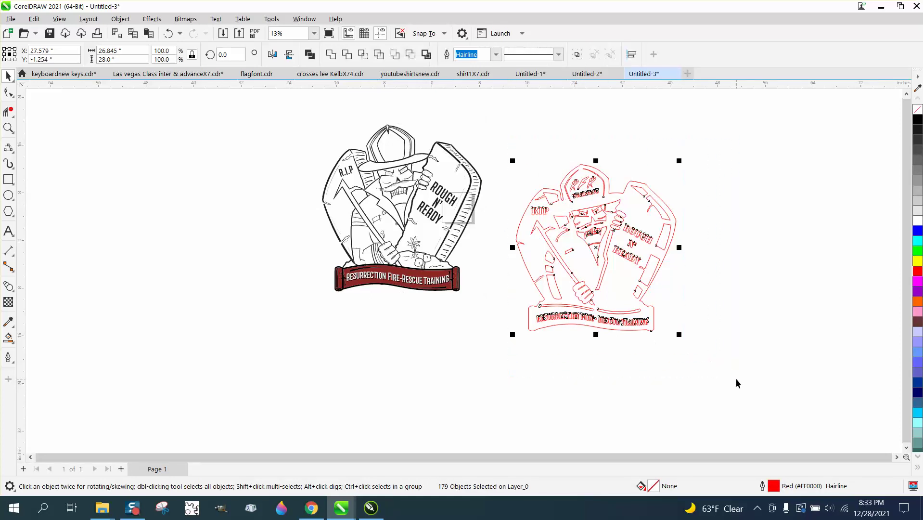
key(ctrl+g)
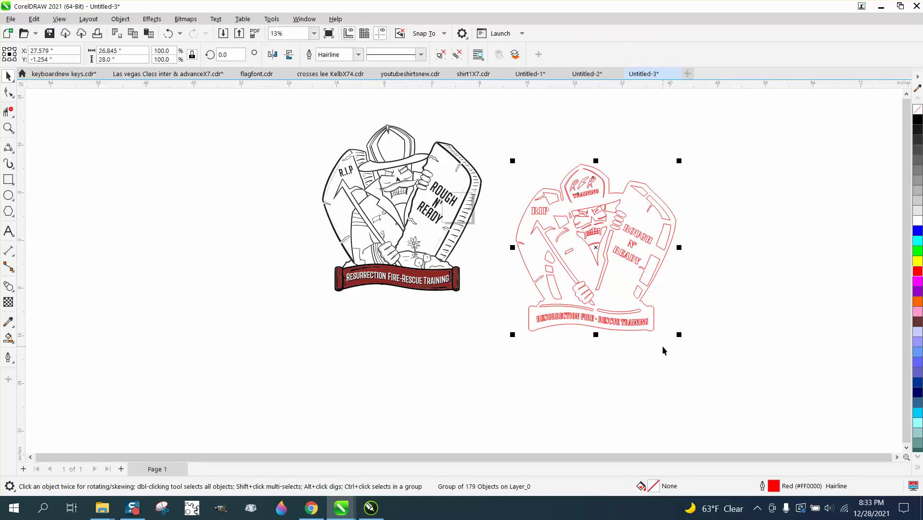
Centre the red outline group and the black line-art logo on the page so they overlap
key(p)
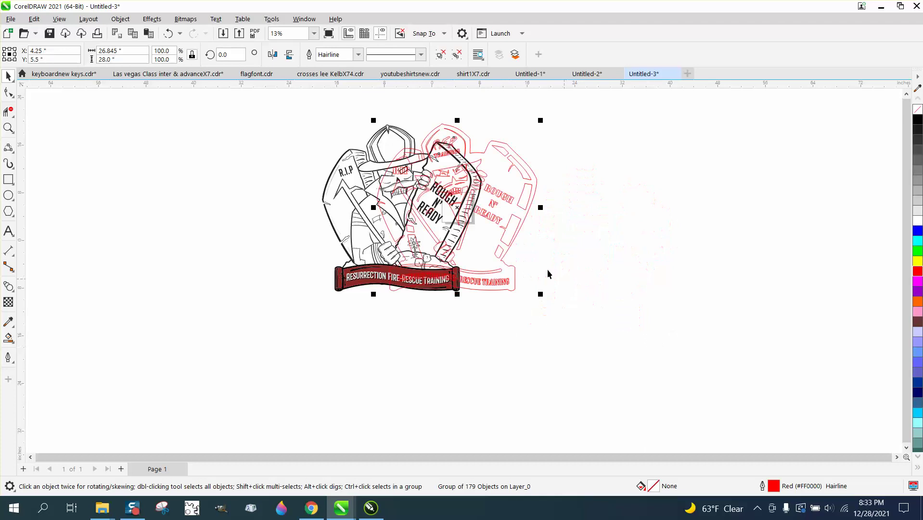
click(402, 143)
key(p)
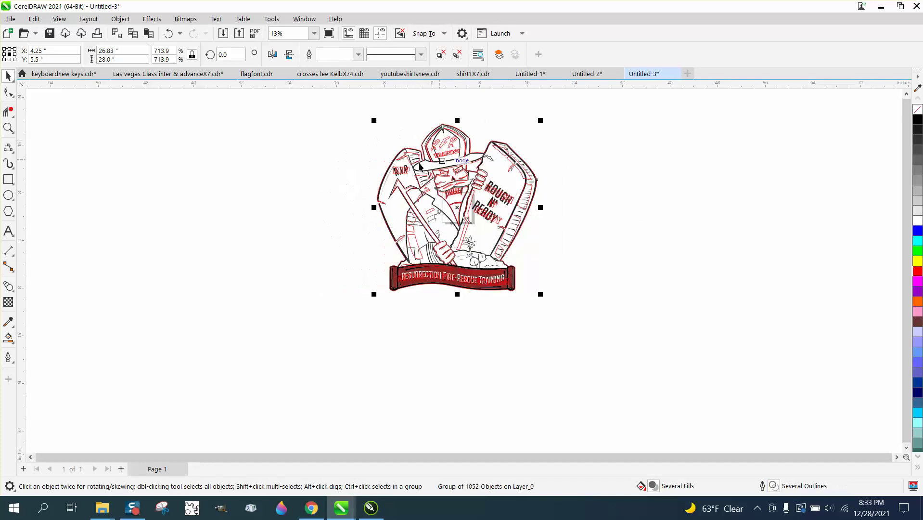
Compare the overlaid red outline with the black line art at the helmet, the R.I.P lettering and the banner
click(9, 127)
drag(412, 120, 507, 185)
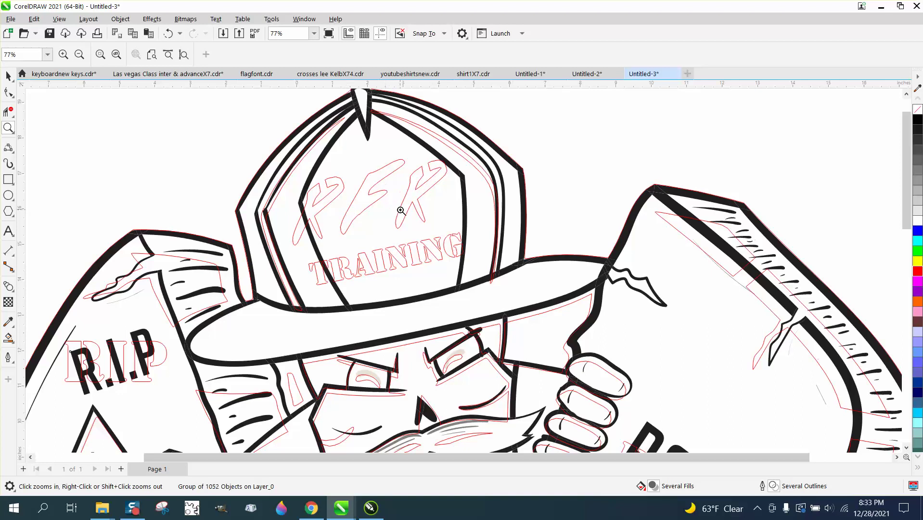
scroll(380, 200, down, 1)
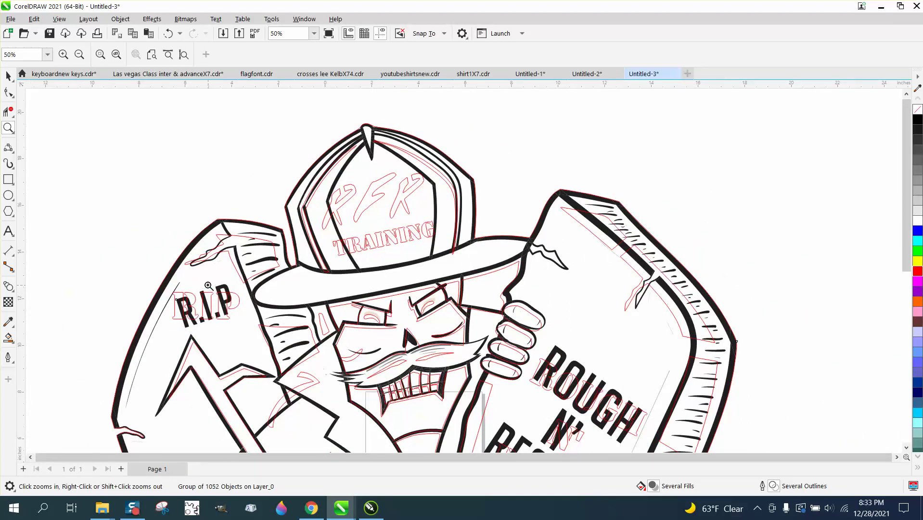
drag(193, 301, 271, 327)
scroll(274, 285, down, 3)
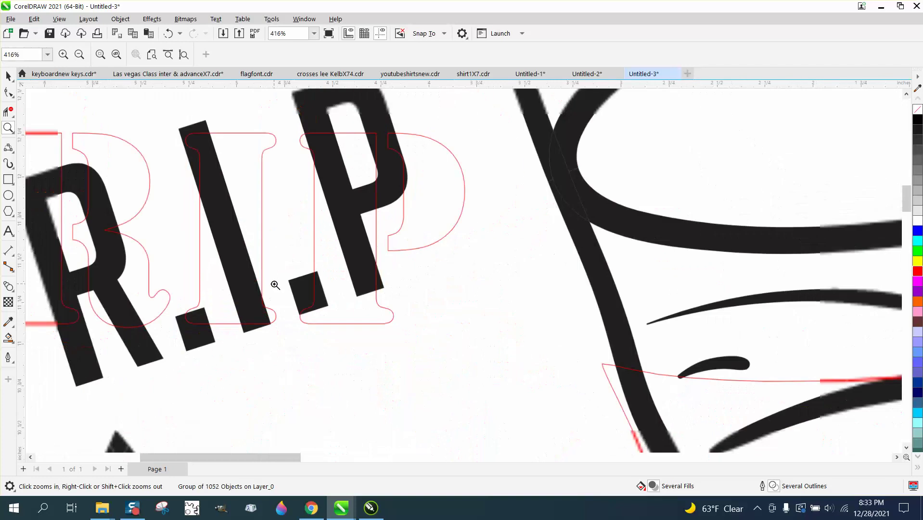
scroll(314, 282, down, 5)
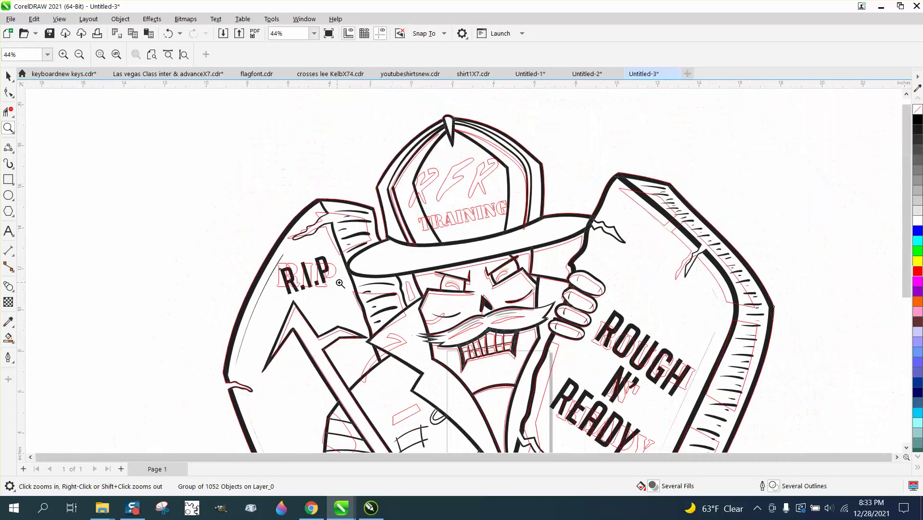
drag(314, 378, 505, 431)
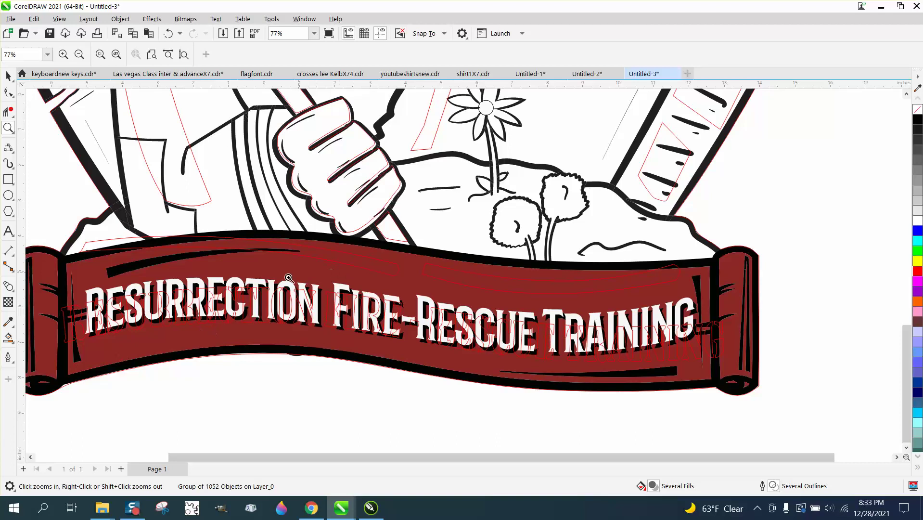
scroll(411, 286, down, 1)
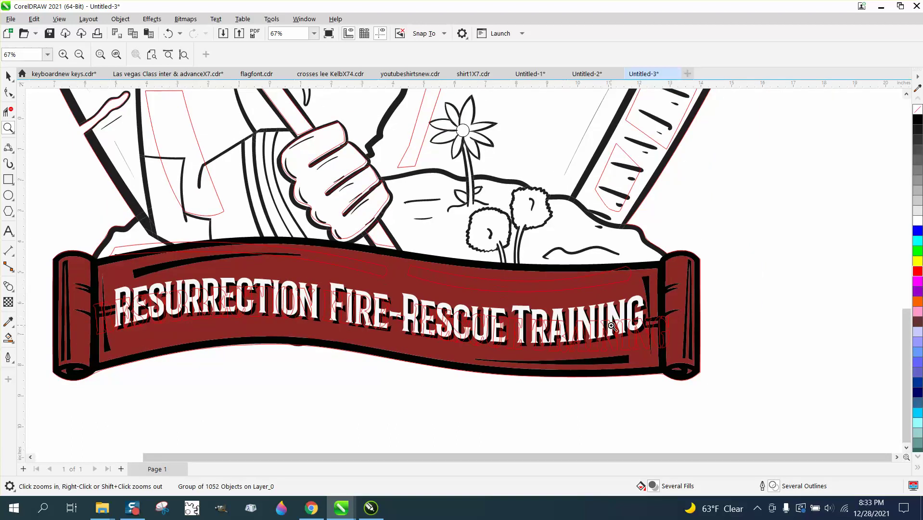
scroll(609, 319, down, 5)
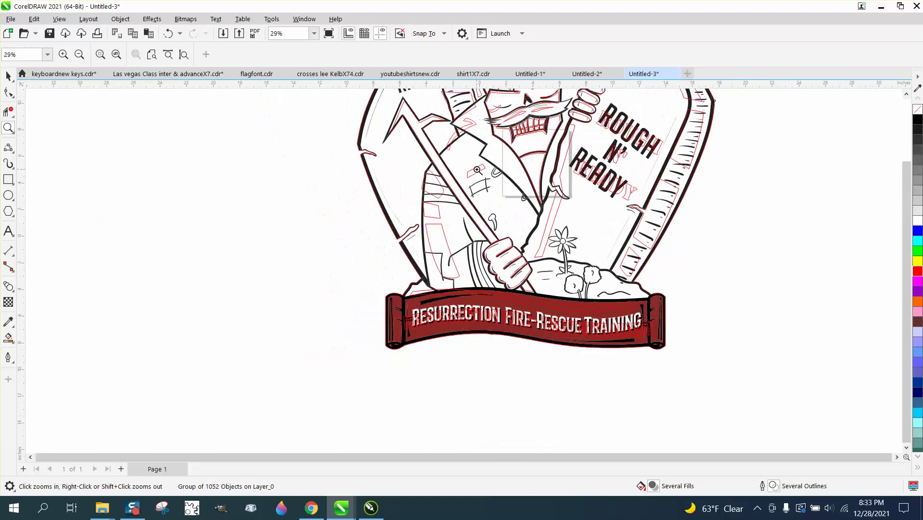
scroll(613, 264, down, 5)
Set the nudge distance to 30 inches and nudge the red outline group once to the left of the line art
click(8, 76)
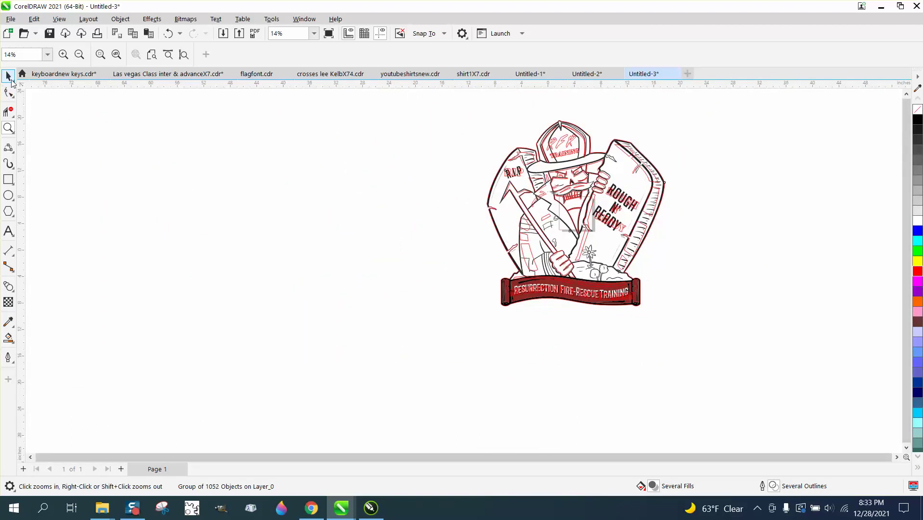
click(239, 125)
drag(398, 55, 358, 58)
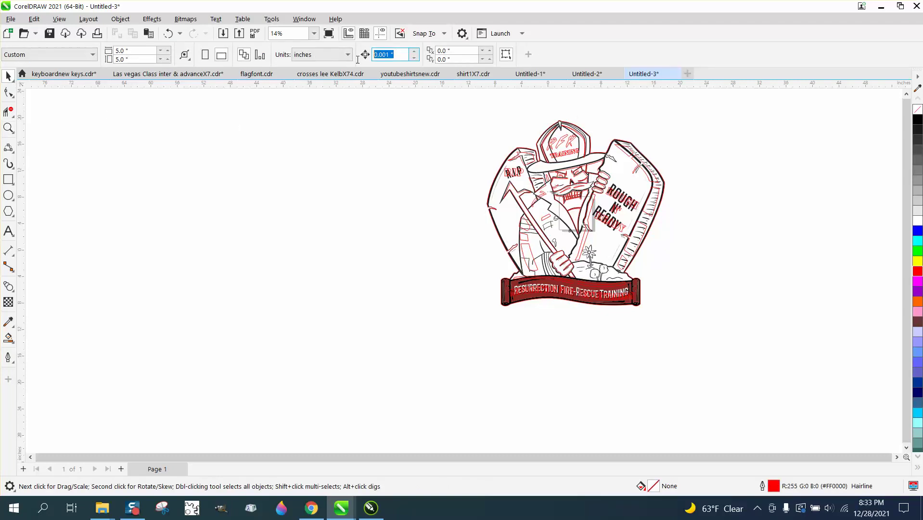
click(508, 159)
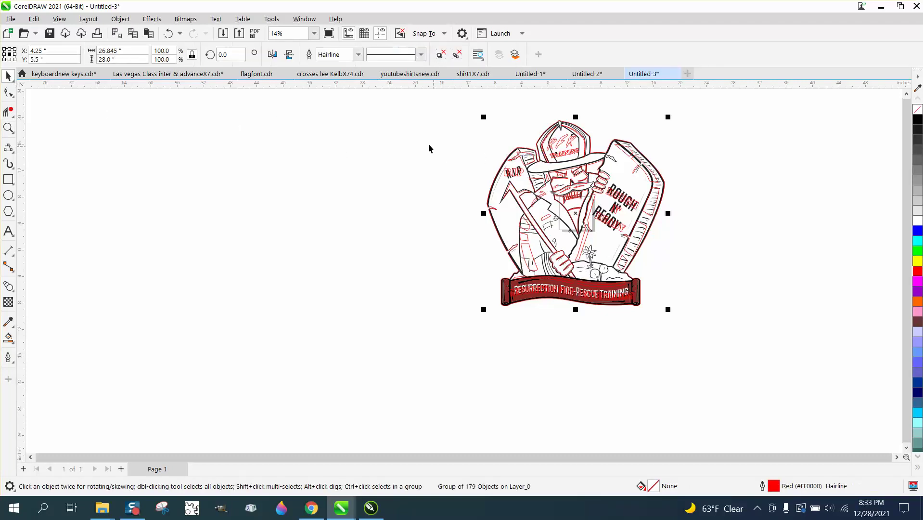
click(427, 116)
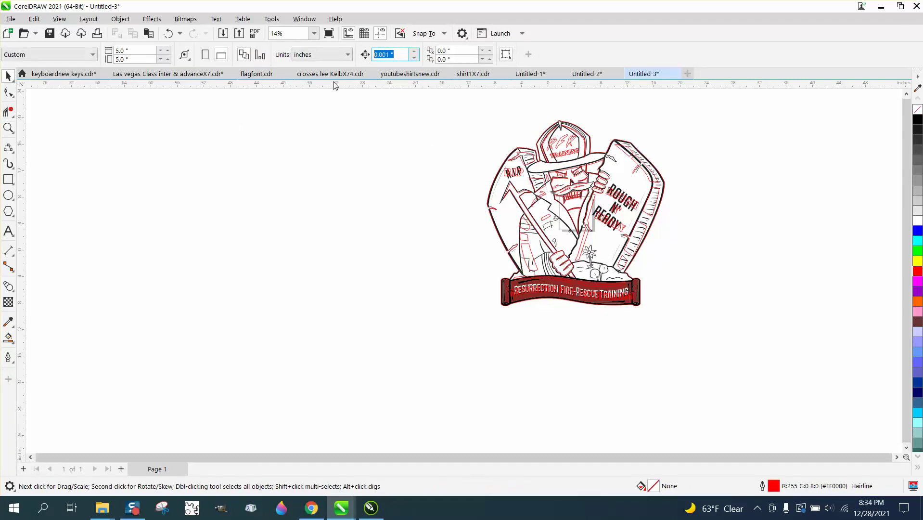
text(30)
click(578, 128)
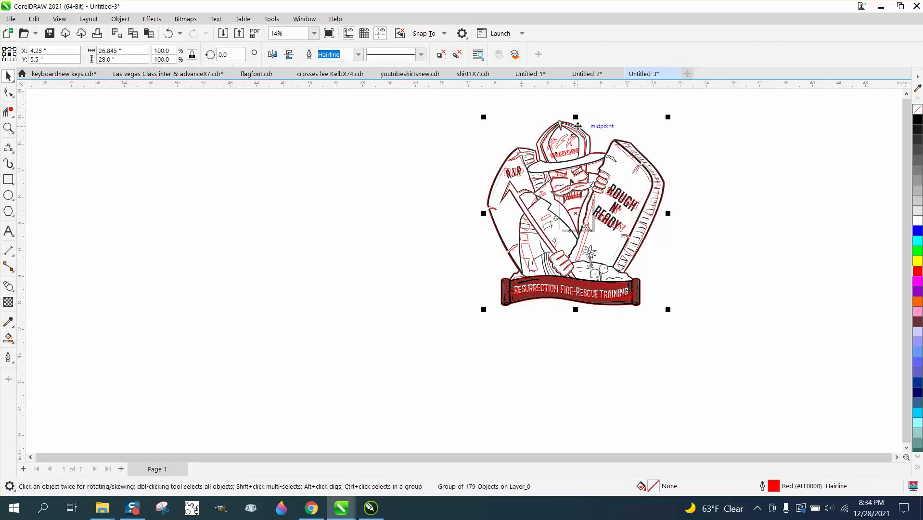
key(Left)
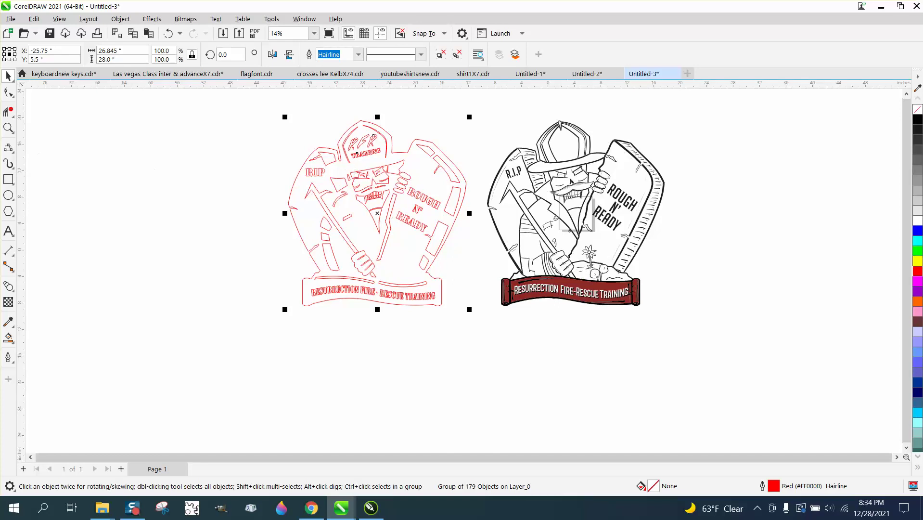
Examine the face area of the red outline version and the left scroll end of the line art's banner
key(z)
drag(340, 171, 436, 203)
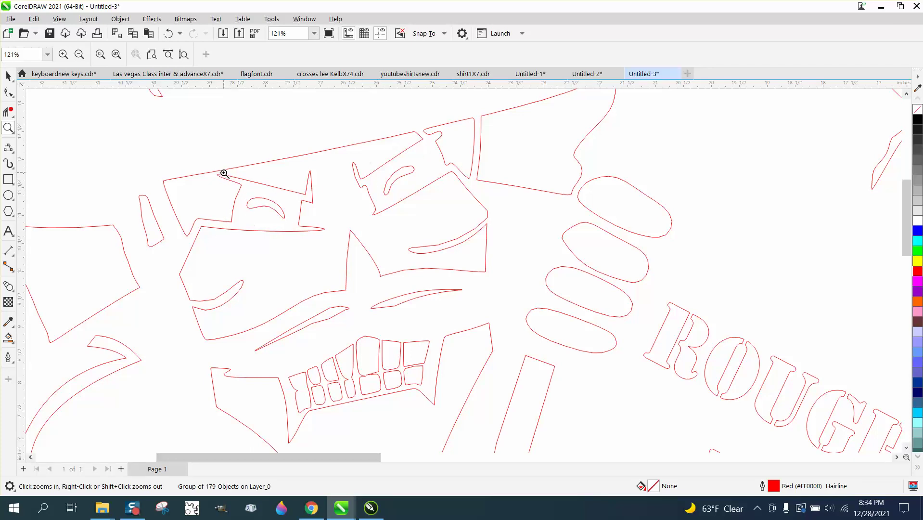
scroll(249, 191, down, 8)
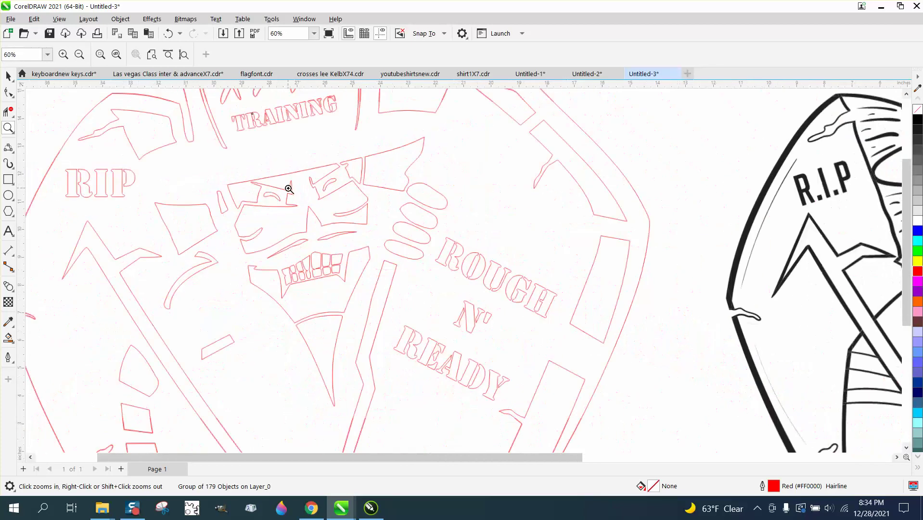
scroll(289, 190, down, 1)
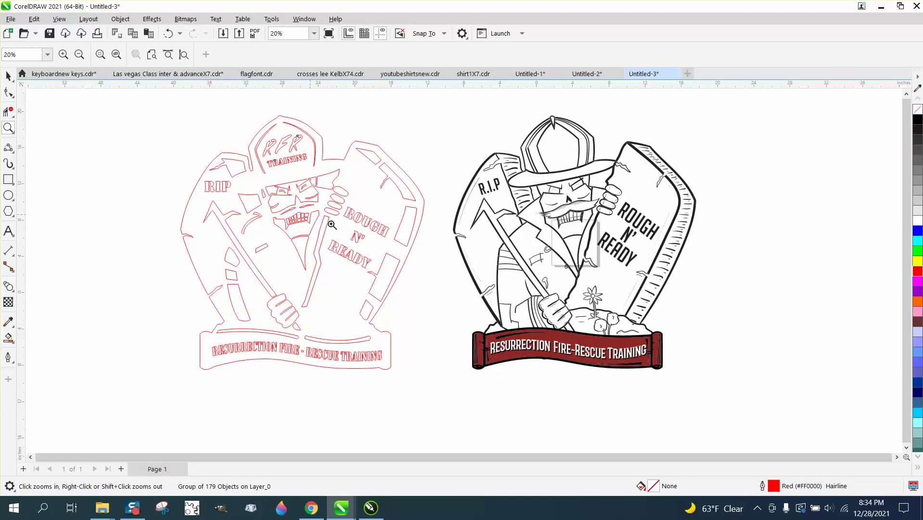
drag(461, 333, 606, 389)
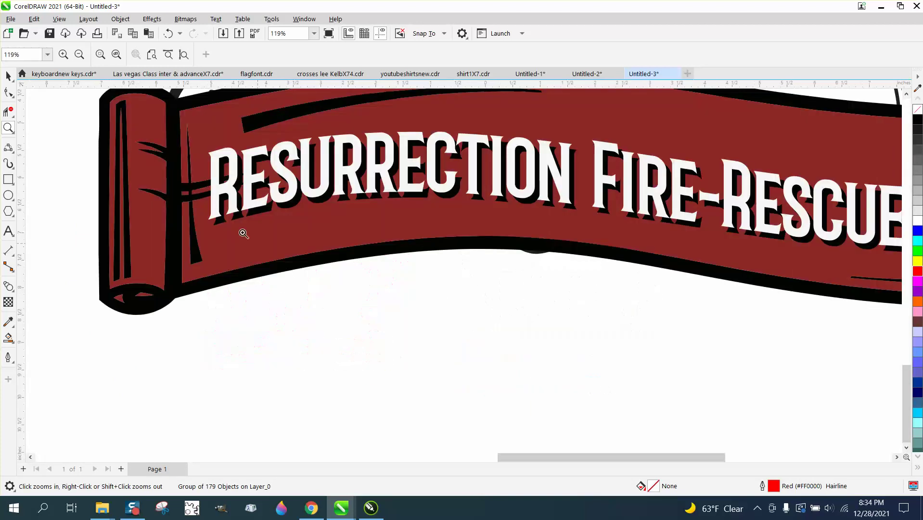
scroll(152, 163, down, 2)
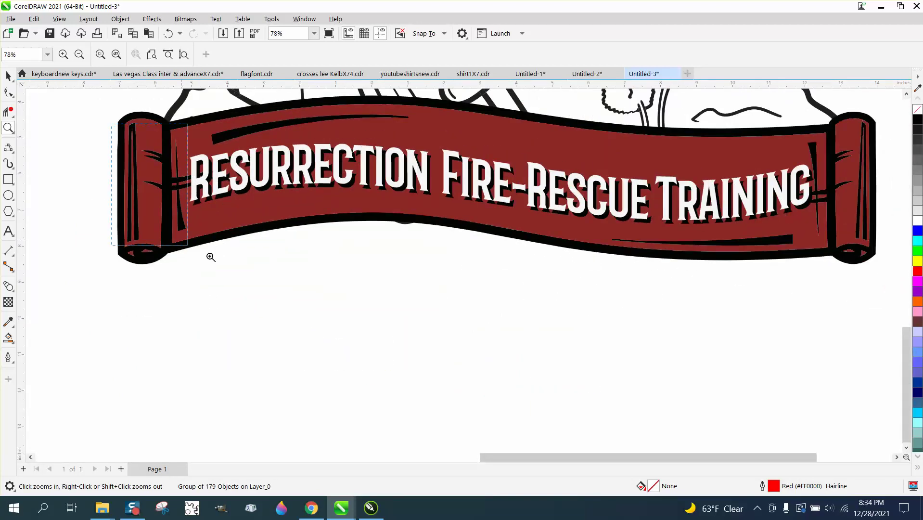
scroll(239, 266, up, 4)
scroll(56, 178, down, 3)
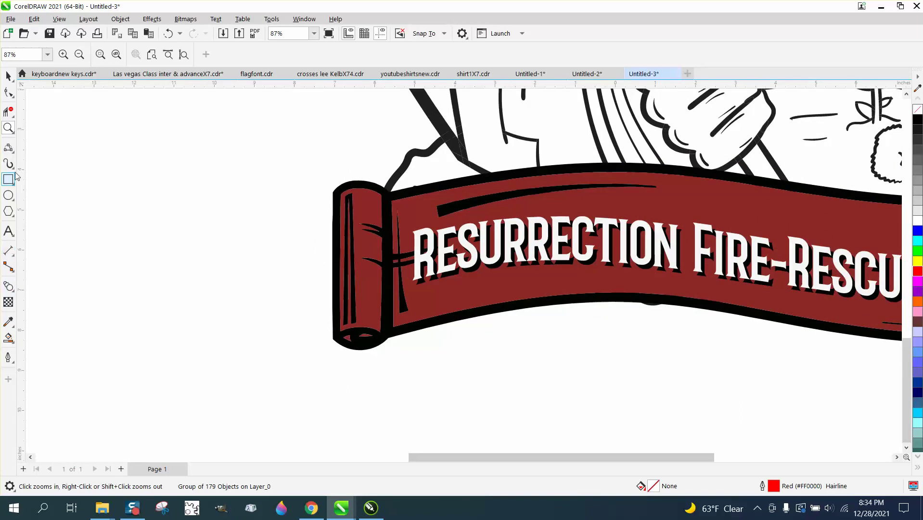
Trace the long vertical fold mark on the banner's left scroll with 2-Point lines and nudge it onto the red outline version
click(10, 149)
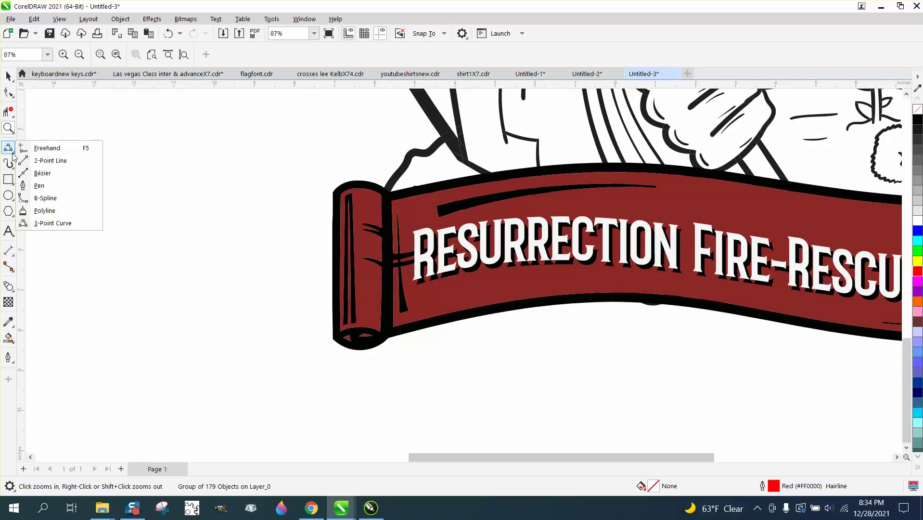
click(44, 160)
click(8, 127)
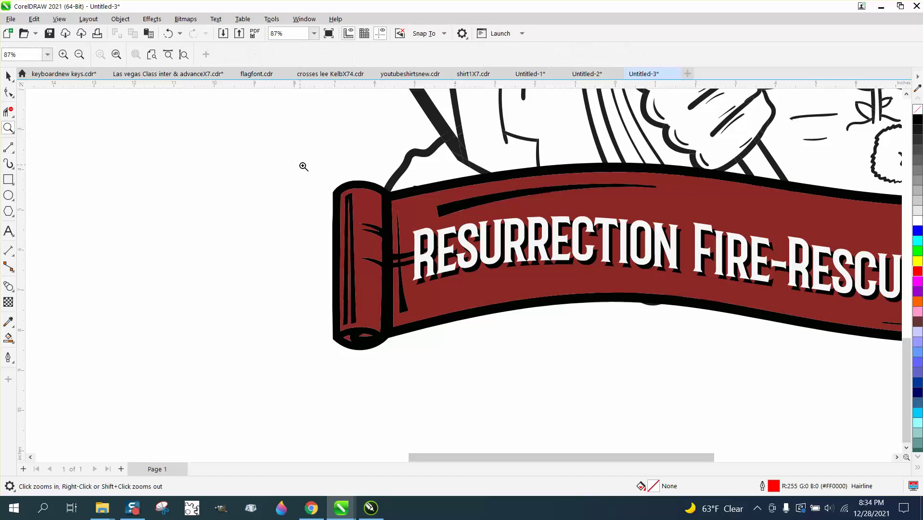
drag(304, 166, 490, 355)
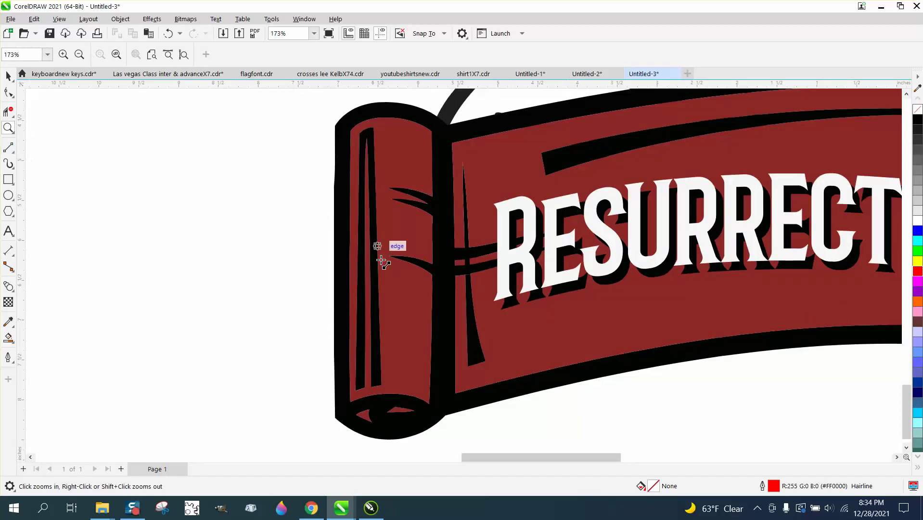
key(F5)
mouse_move(355, 385)
mouse_down()
mouse_move(361, 131)
mouse_move(374, 127)
mouse_move(382, 381)
mouse_move(371, 386)
mouse_move(377, 228)
mouse_move(366, 143)
mouse_move(367, 386)
mouse_move(356, 387)
mouse_up()
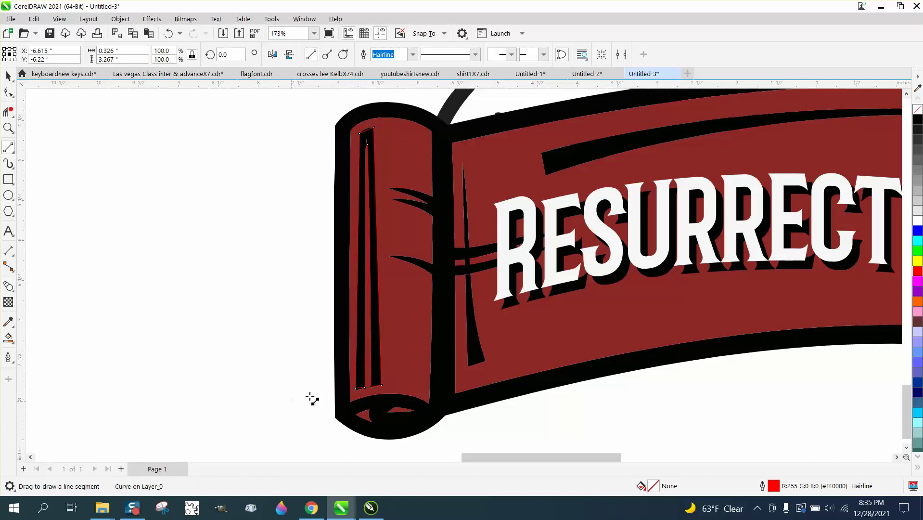
scroll(478, 377, down, 5)
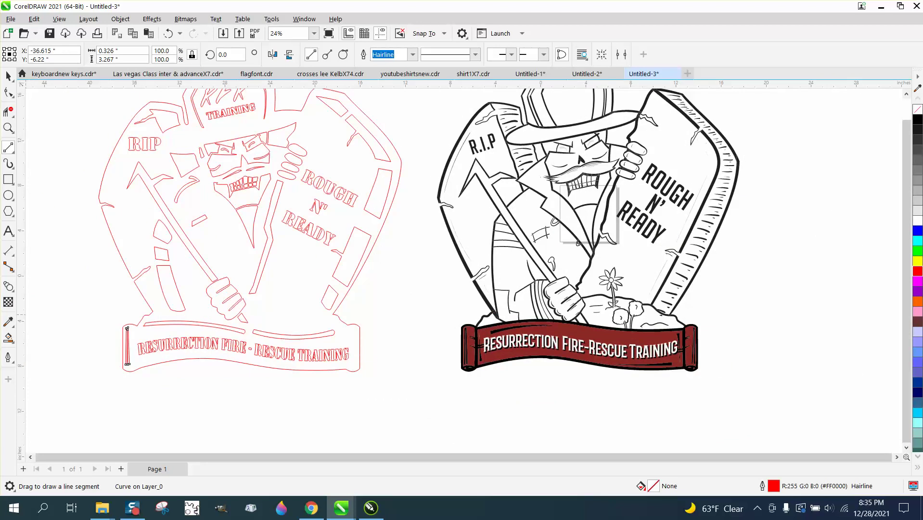
click(8, 127)
drag(108, 332, 194, 372)
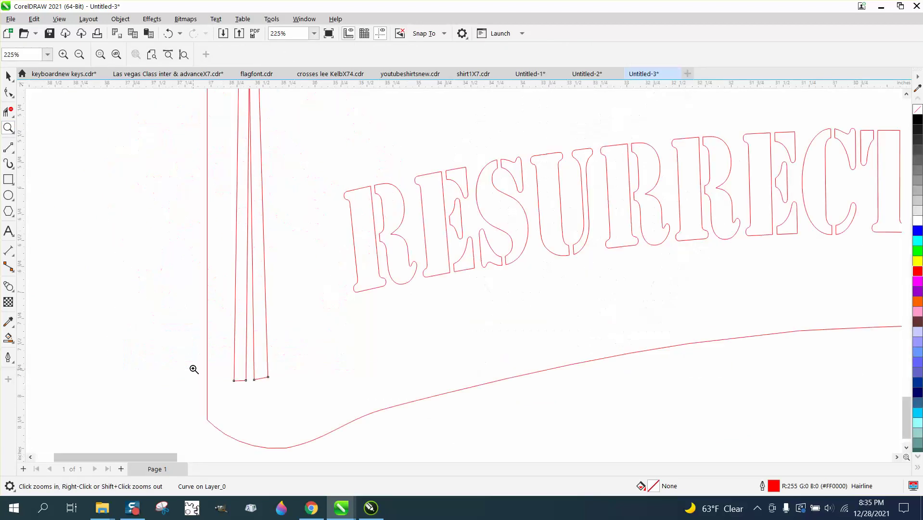
scroll(194, 369, down, 4)
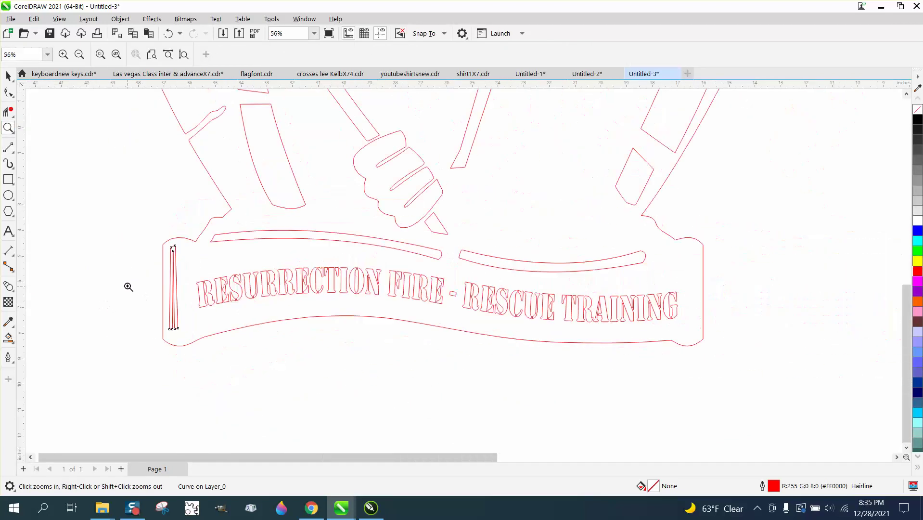
scroll(128, 287, down, 2)
Trace both edges of the upper spike in the crease pair on the banner's left scroll with 3-Point Curves
drag(566, 251, 681, 338)
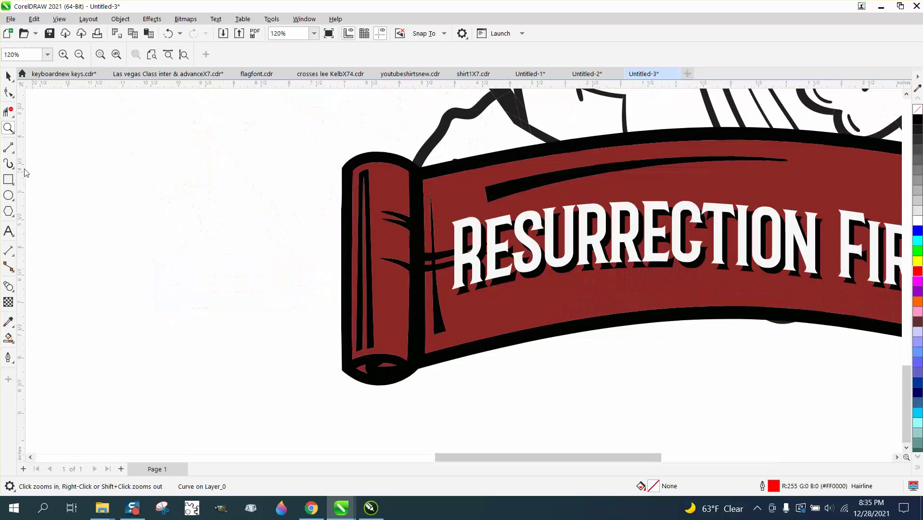
click(13, 152)
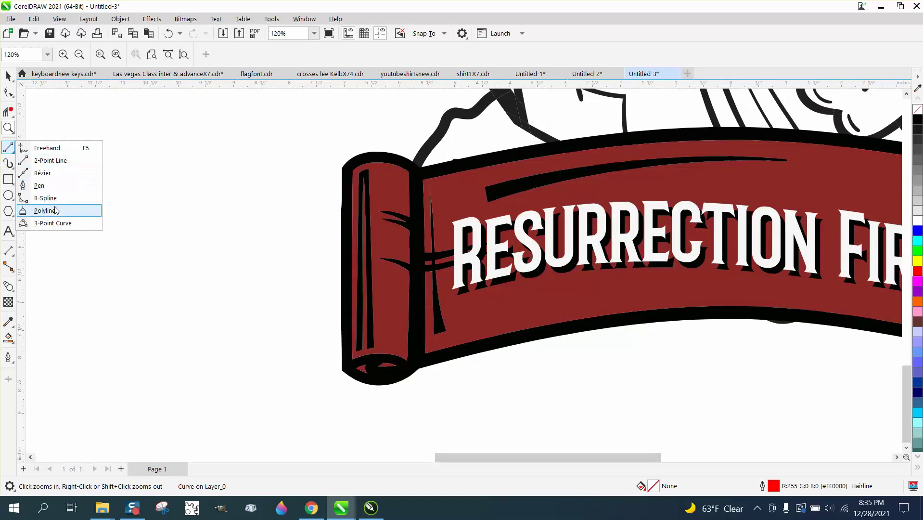
click(54, 223)
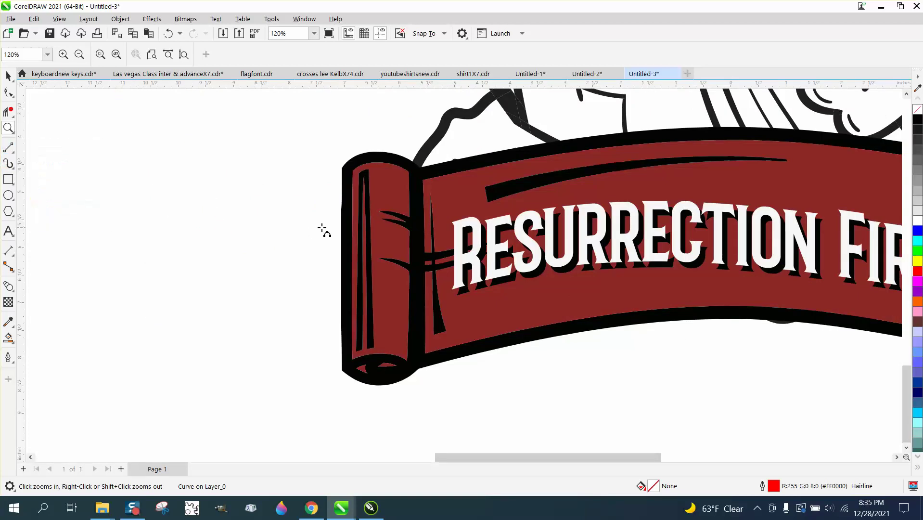
click(8, 128)
drag(329, 196, 522, 307)
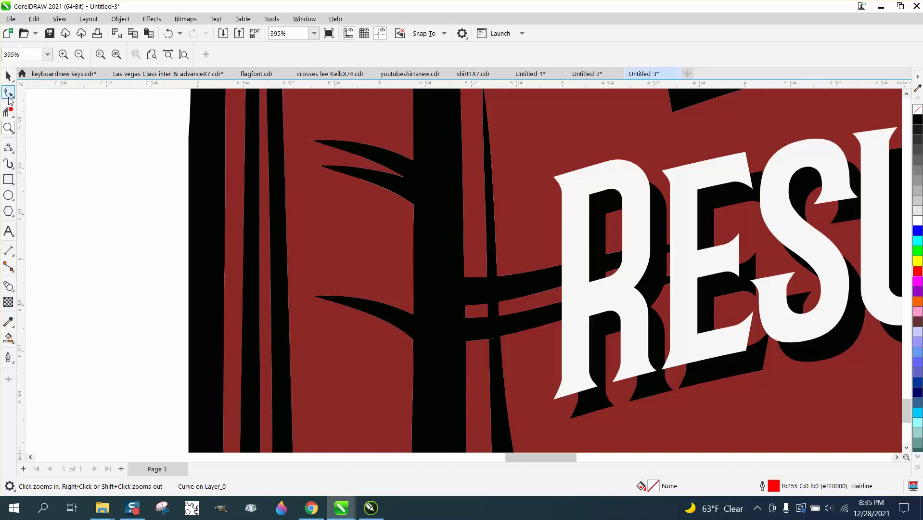
click(15, 153)
click(54, 223)
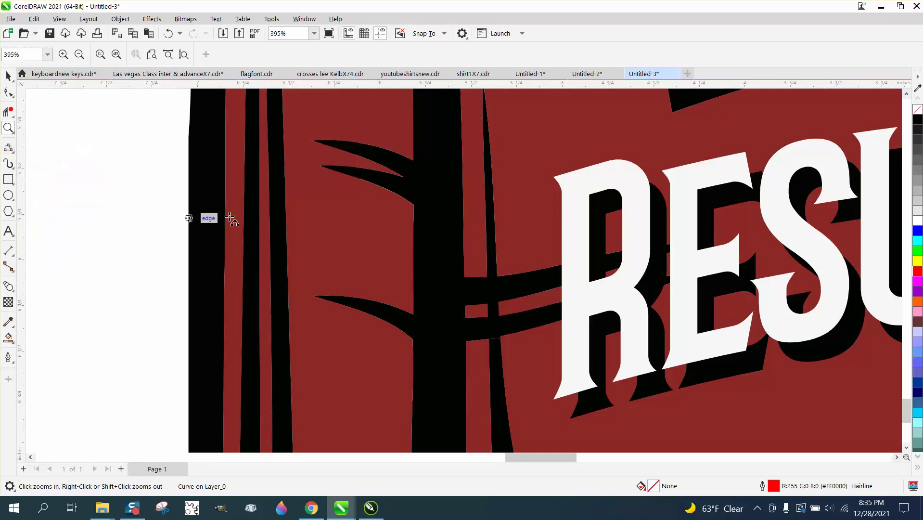
drag(413, 160, 316, 140)
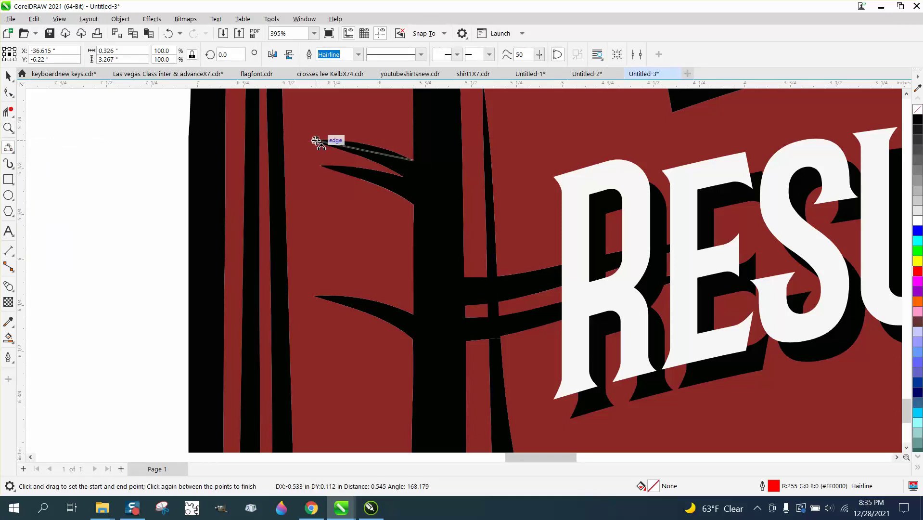
click(349, 141)
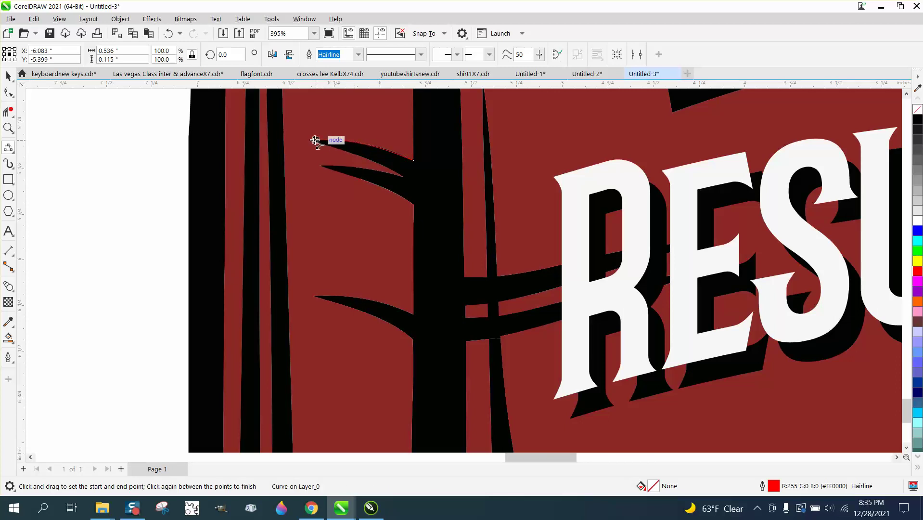
drag(316, 140, 404, 176)
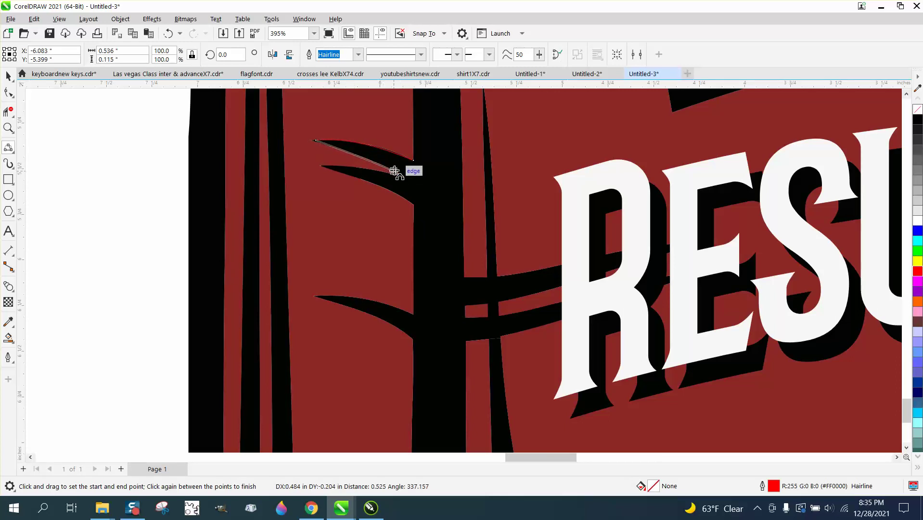
click(391, 170)
Trace the pair's lower spike, close the crease shape along the scroll's edge and nudge it 30 inches left onto the red outline
drag(400, 178, 415, 205)
click(341, 168)
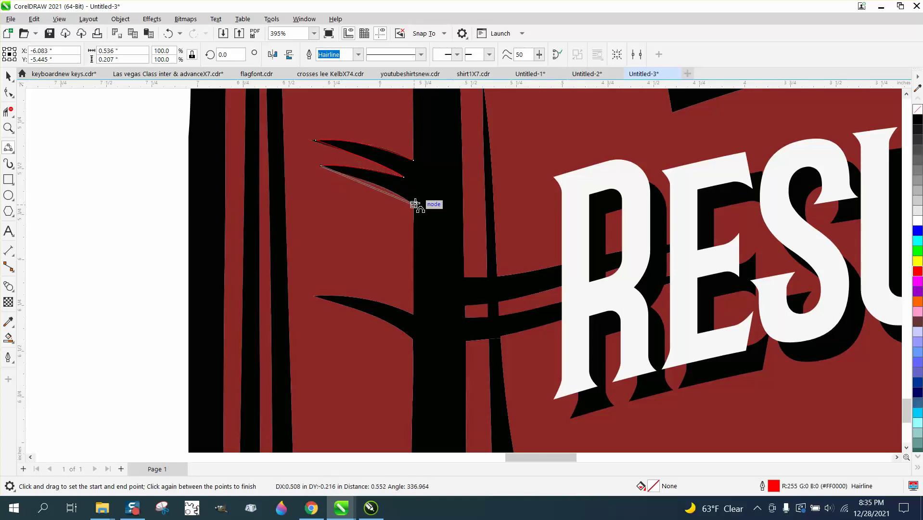
click(393, 193)
drag(415, 160, 416, 204)
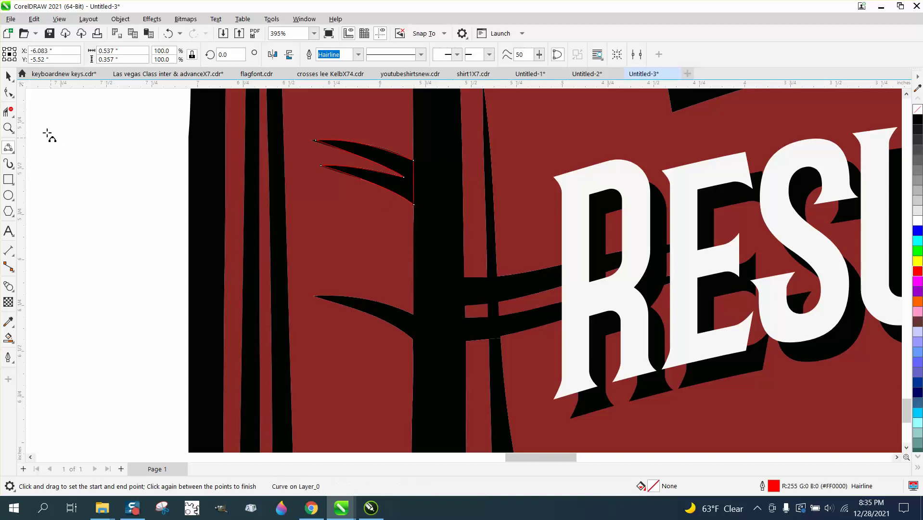
key(space)
key(Left)
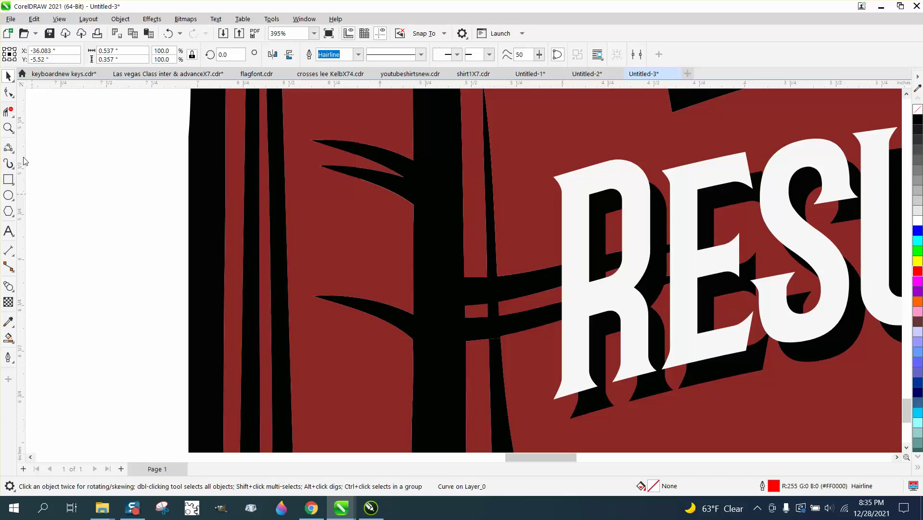
Trace the single lower crease on the left scroll as a closed 3-Point Curve shape and nudge it 30 inches left onto the red outline
key(space)
drag(414, 314, 316, 296)
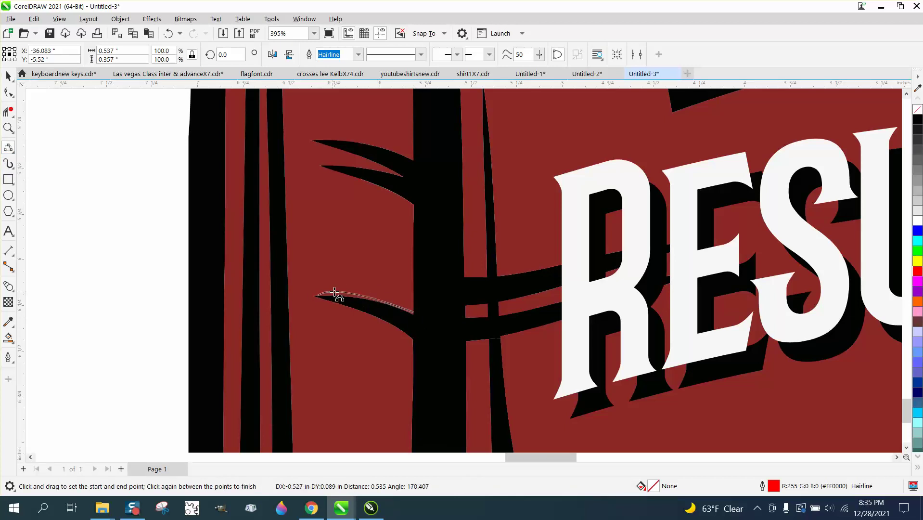
click(336, 294)
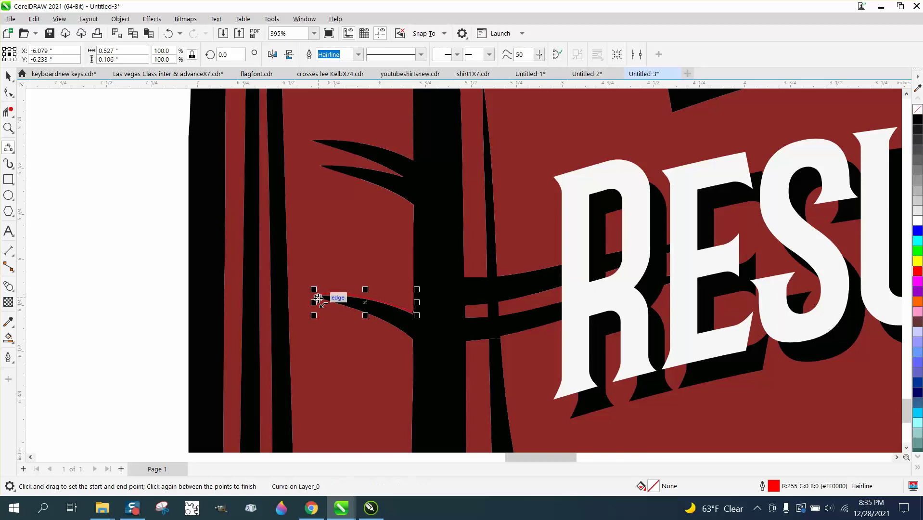
drag(315, 295, 414, 338)
click(392, 323)
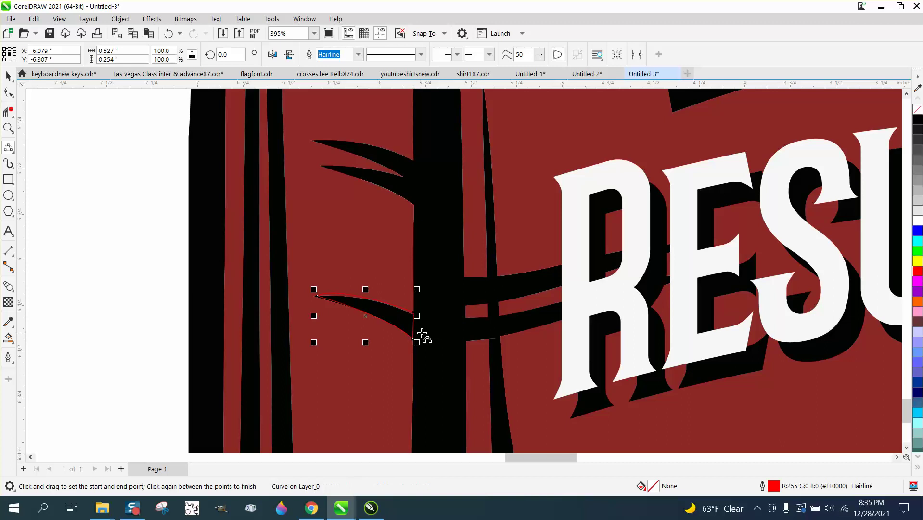
click(423, 331)
scroll(318, 250, down, 7)
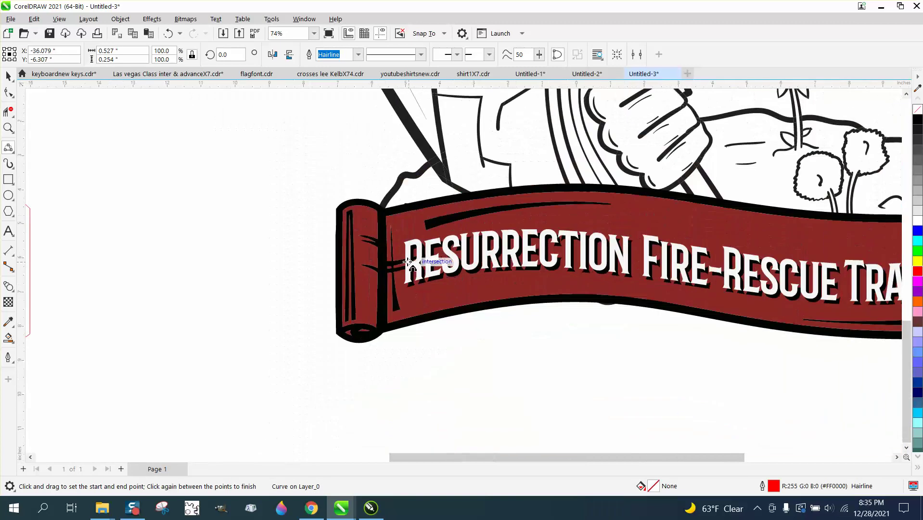
click(8, 128)
drag(54, 246, 146, 308)
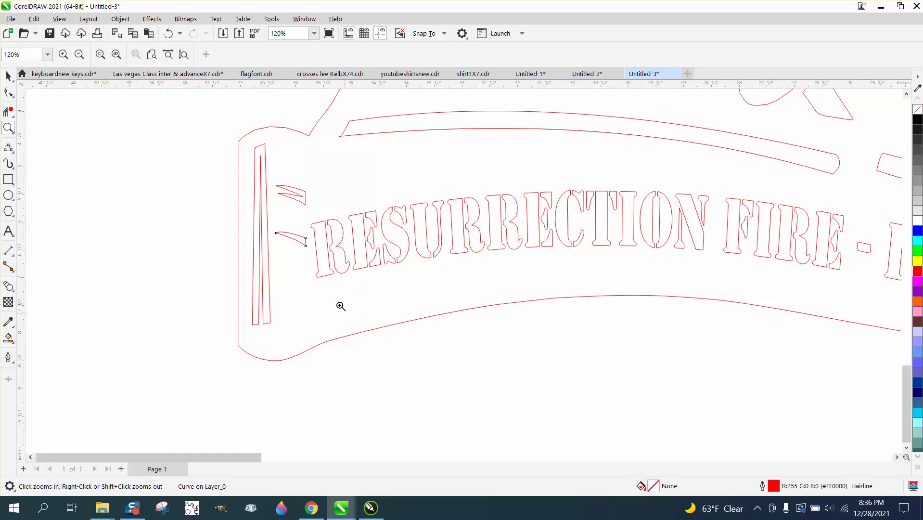
scroll(250, 240, down, 3)
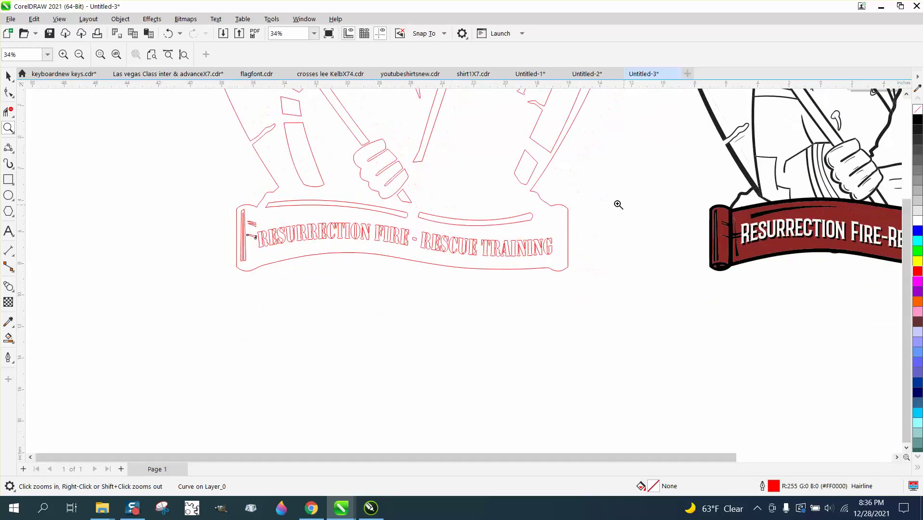
Trace the upper rim of the left scroll's rolled bottom end with a 3-Point Curve about 0.92 inches wide and nudge it 30 inches left onto the red outline
drag(696, 200, 758, 296)
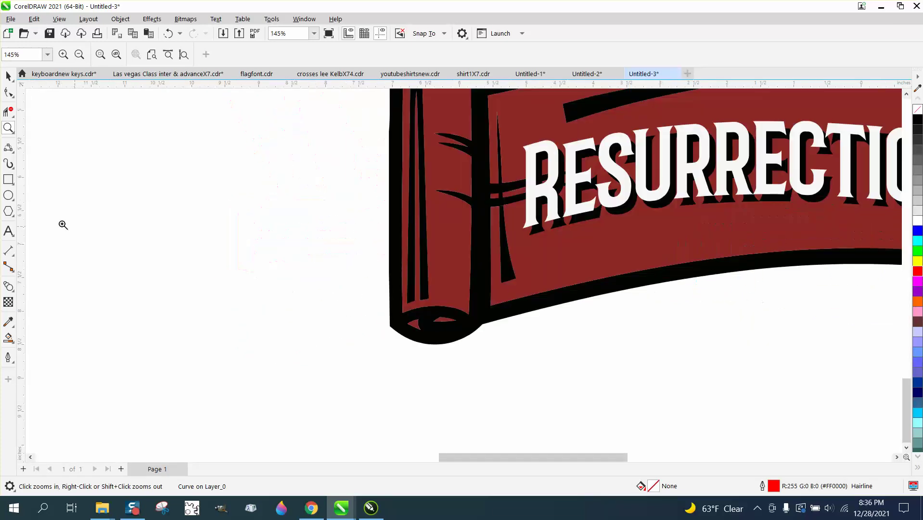
click(10, 163)
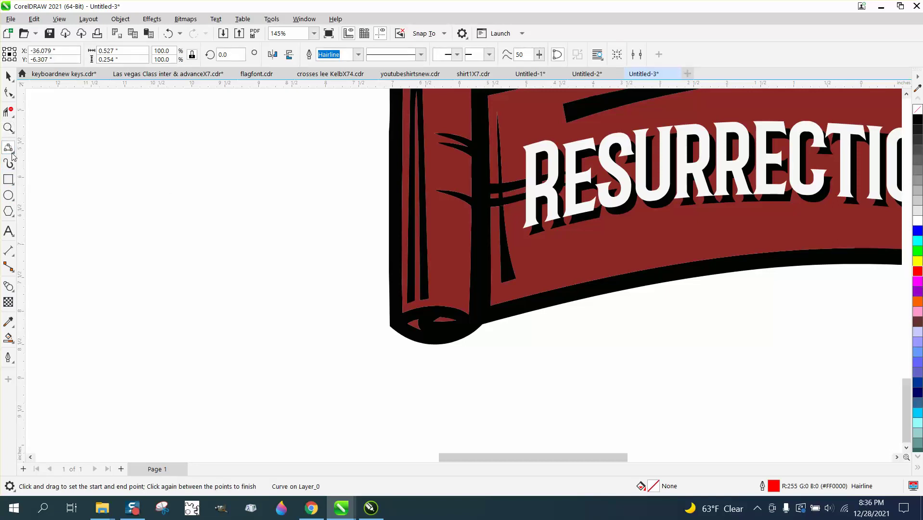
click(12, 151)
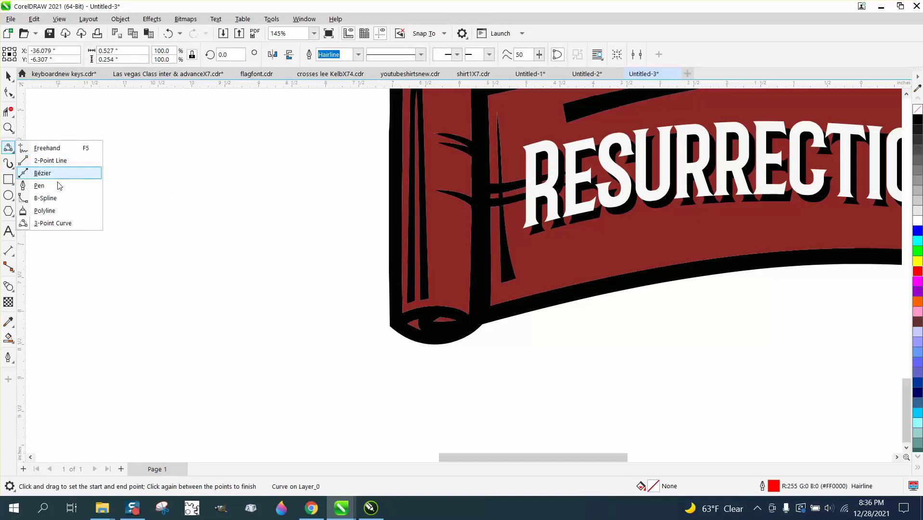
click(70, 229)
key(z)
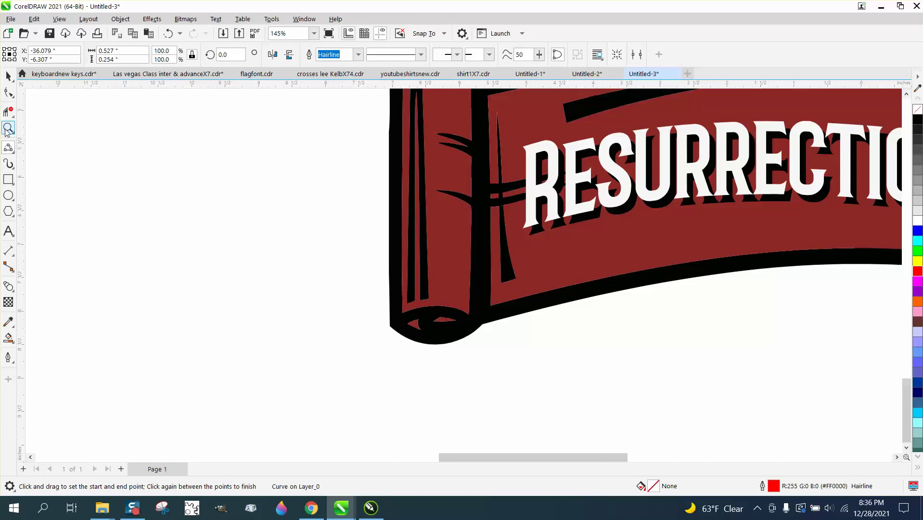
drag(387, 263, 548, 316)
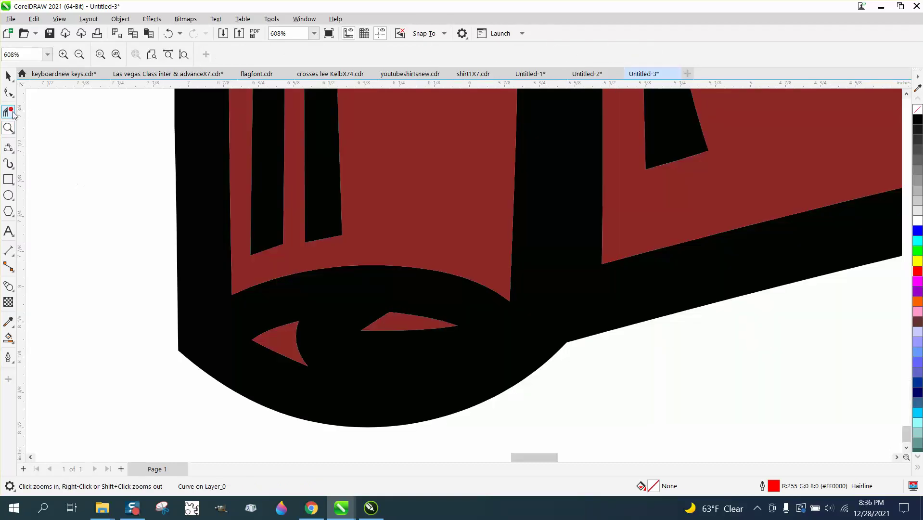
click(12, 150)
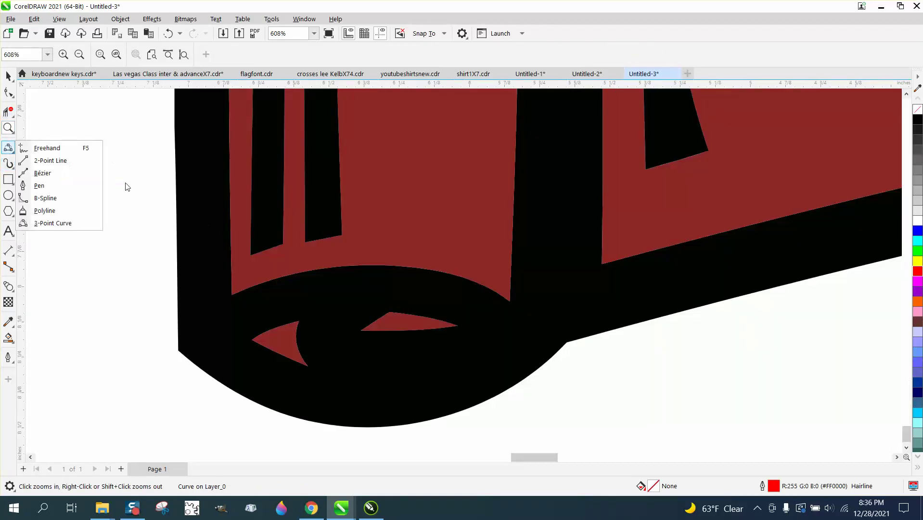
click(53, 223)
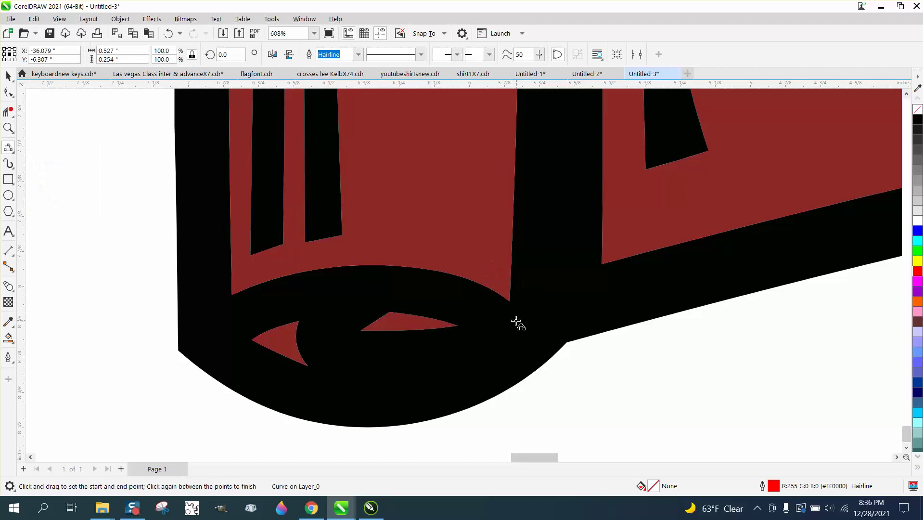
drag(510, 321, 252, 324)
click(355, 289)
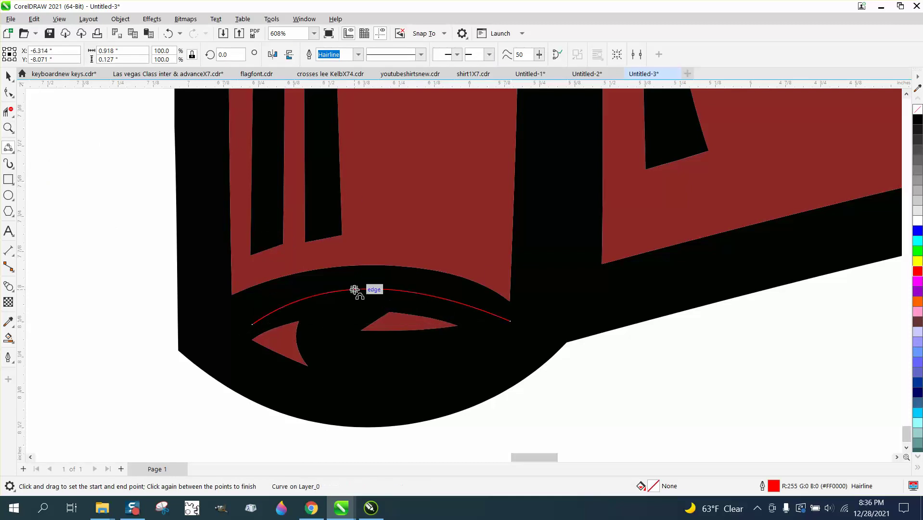
scroll(394, 188, down, 4)
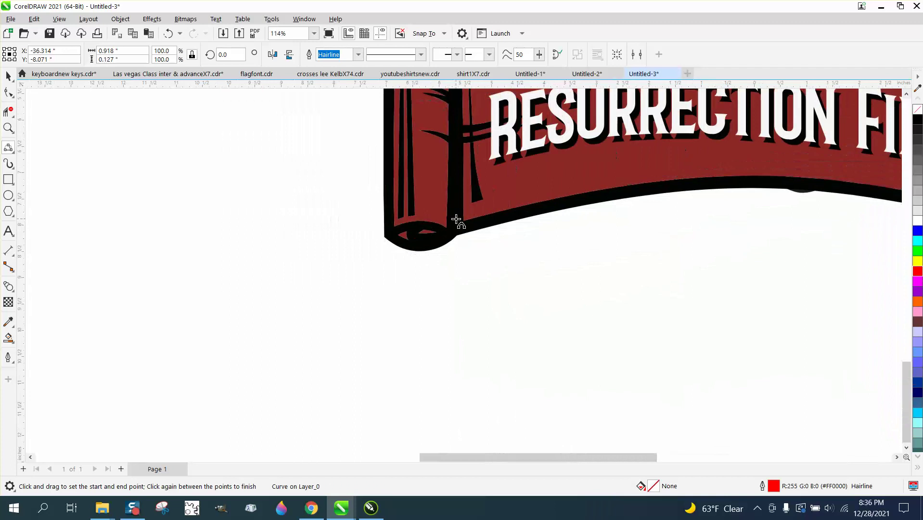
scroll(456, 221, down, 2)
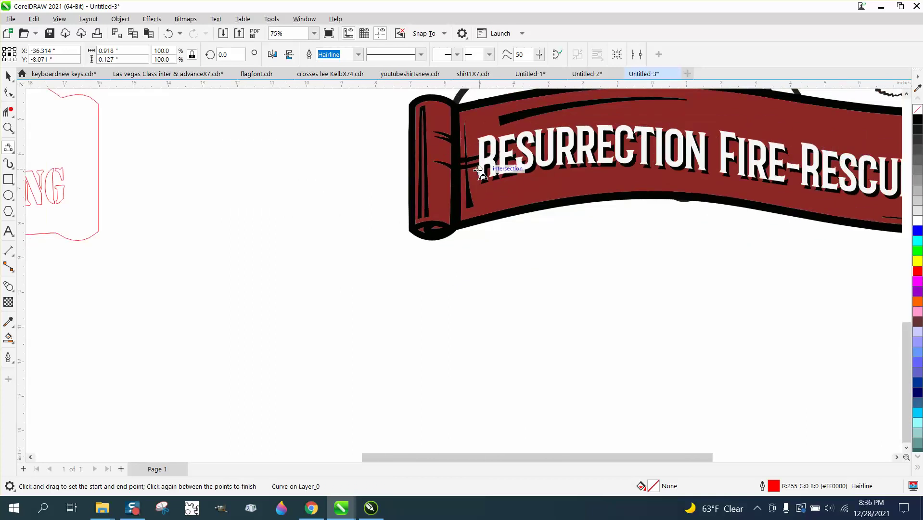
scroll(478, 170, down, 3)
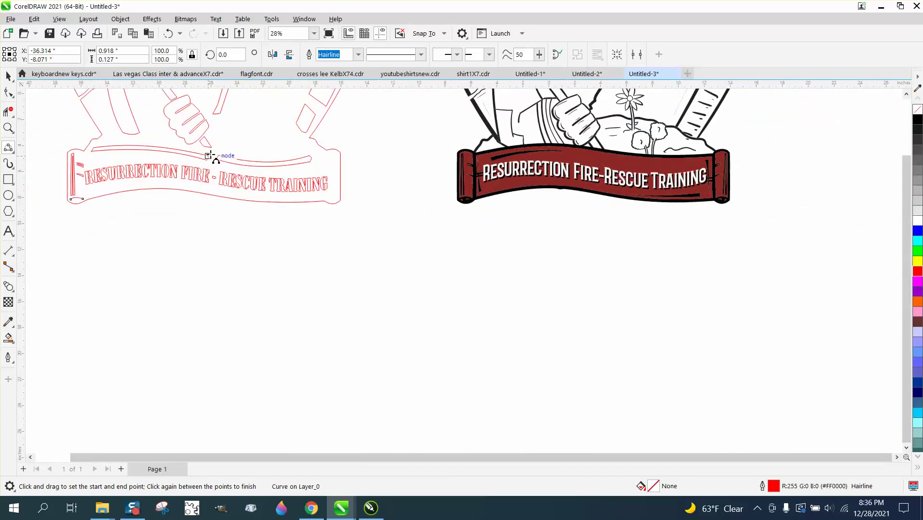
Reshape the rim curve on the red outline to about 0.86 inches wide, moving both end nodes left and adjusting a handle to raise its arch
click(8, 128)
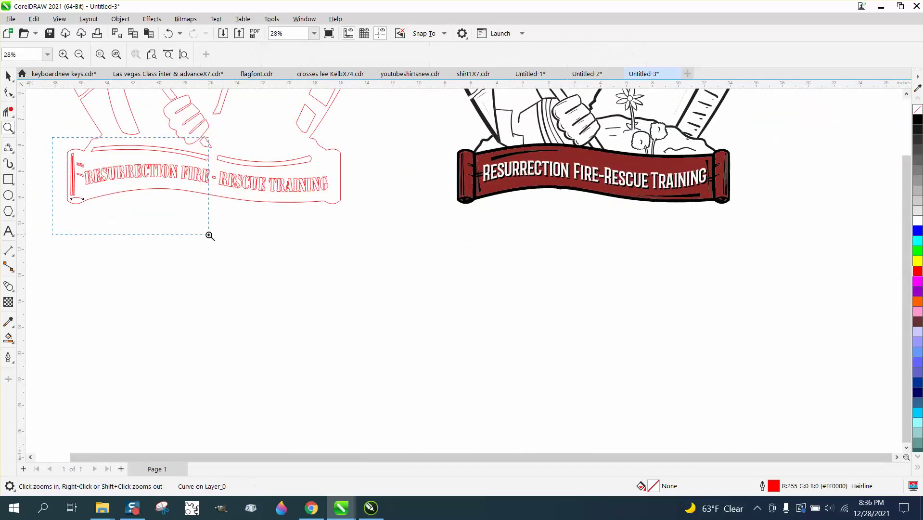
drag(52, 138, 210, 236)
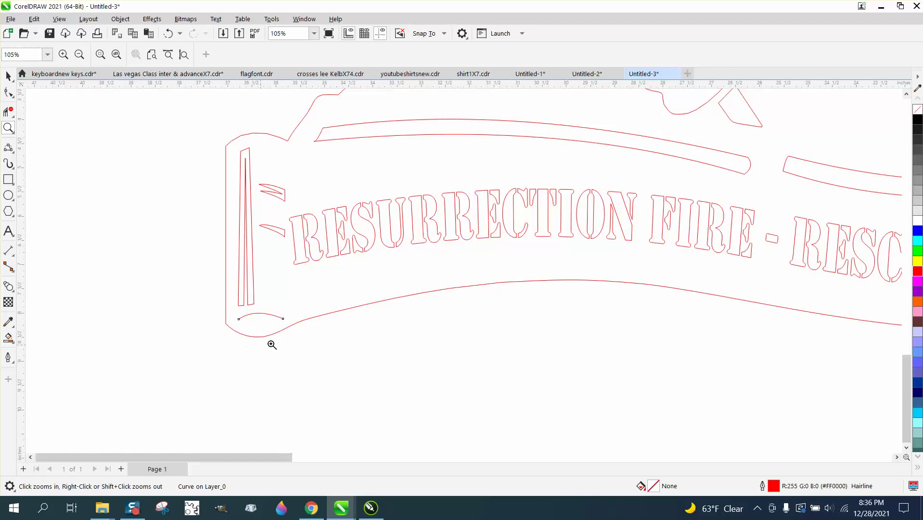
drag(146, 245, 398, 372)
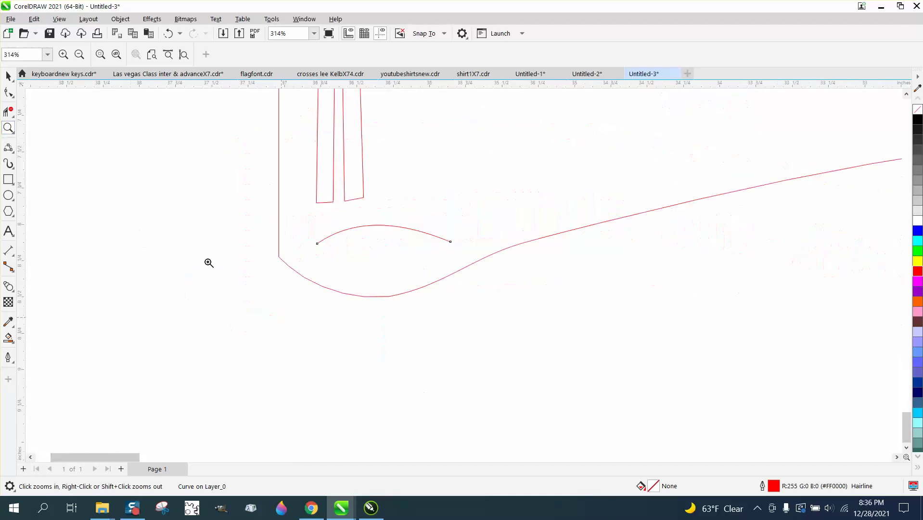
click(7, 93)
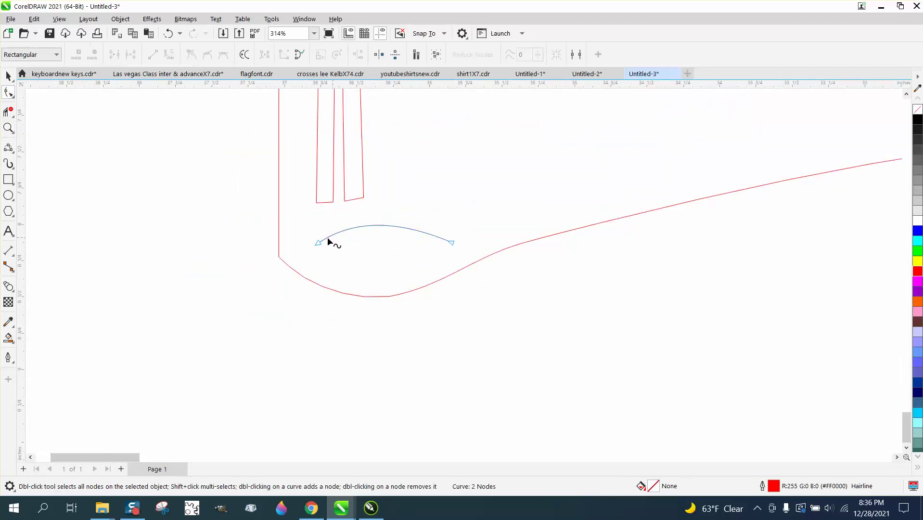
drag(318, 242, 293, 237)
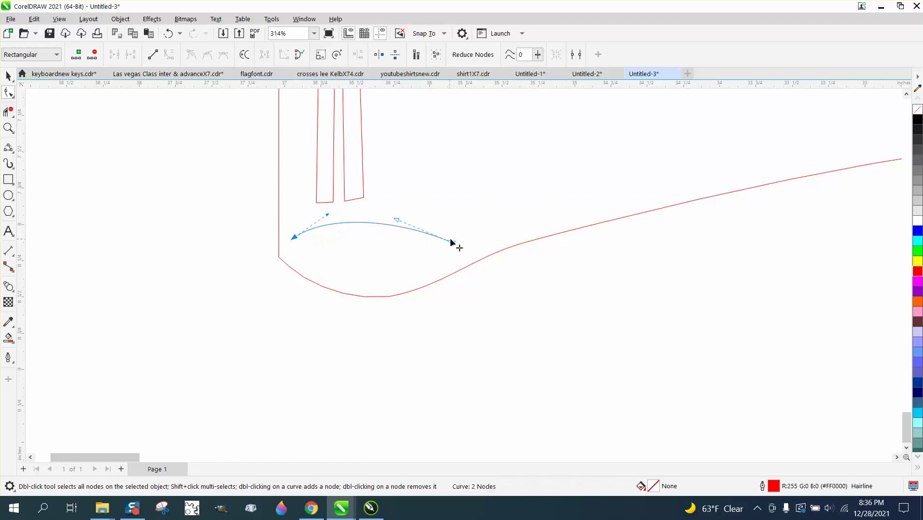
drag(451, 241, 419, 242)
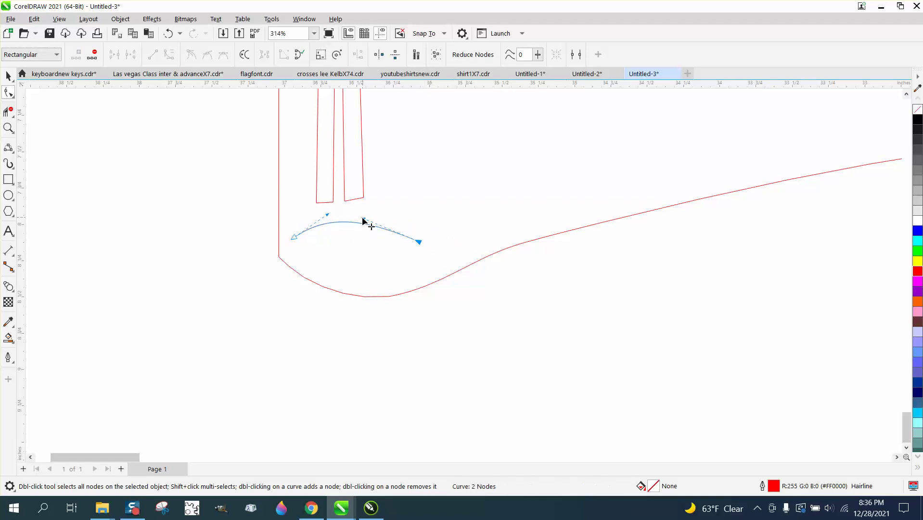
drag(364, 219, 385, 211)
scroll(349, 312, down, 4)
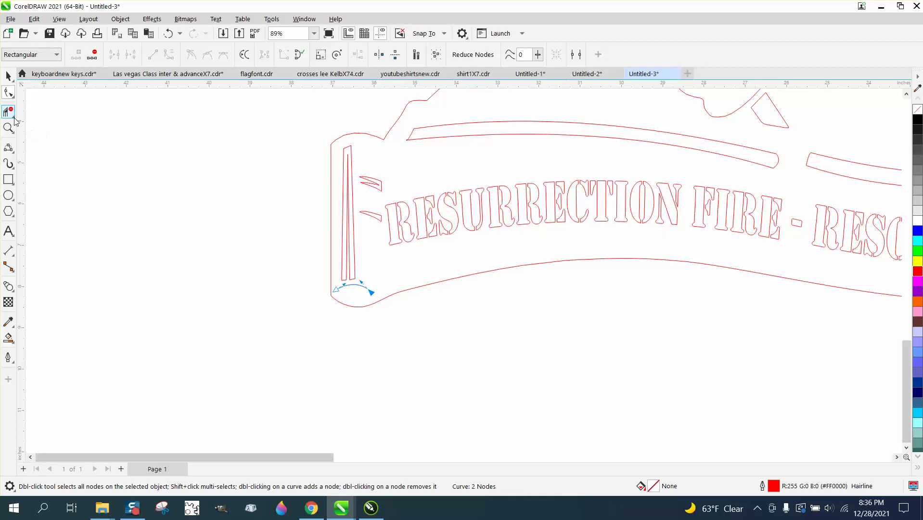
Draw a 2-Point Line about 3.2 inches long as the inner edge of the outline's left scroll and shift its upper node left
click(13, 152)
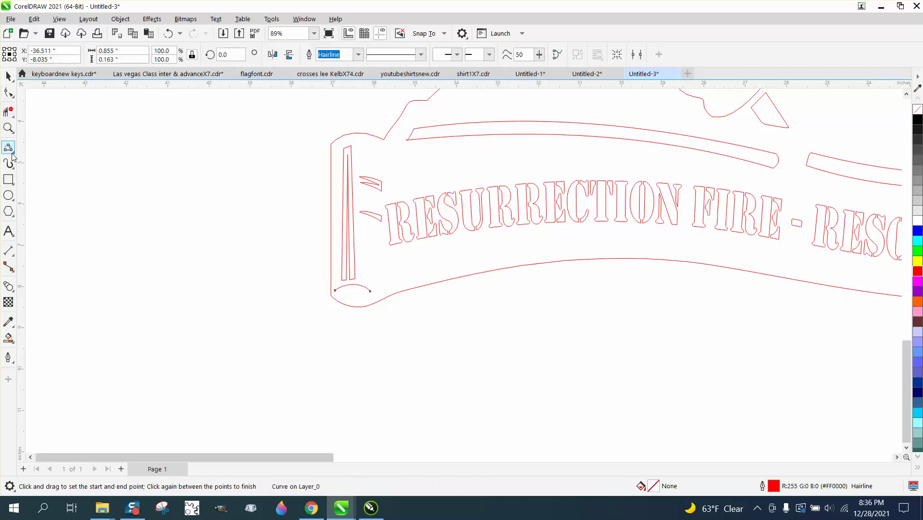
click(14, 153)
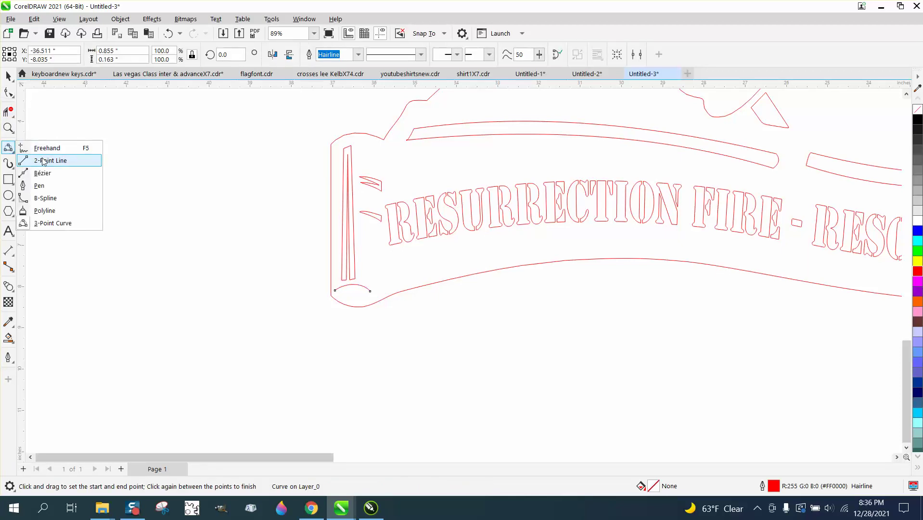
click(44, 159)
drag(386, 147, 377, 279)
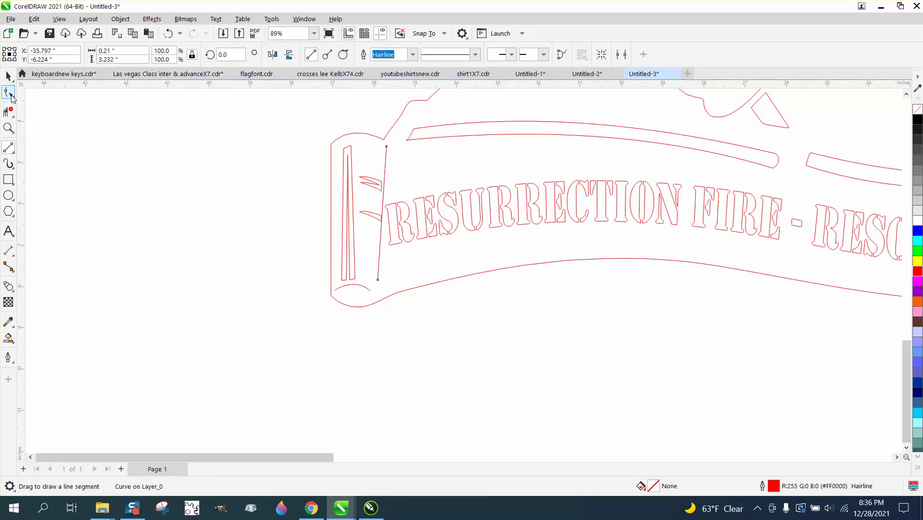
click(9, 92)
drag(387, 146, 380, 145)
Scale the crease pair to about 87.3% and the single lower crease to 85%, moving both left so they clear the scroll's inner edge line
click(8, 127)
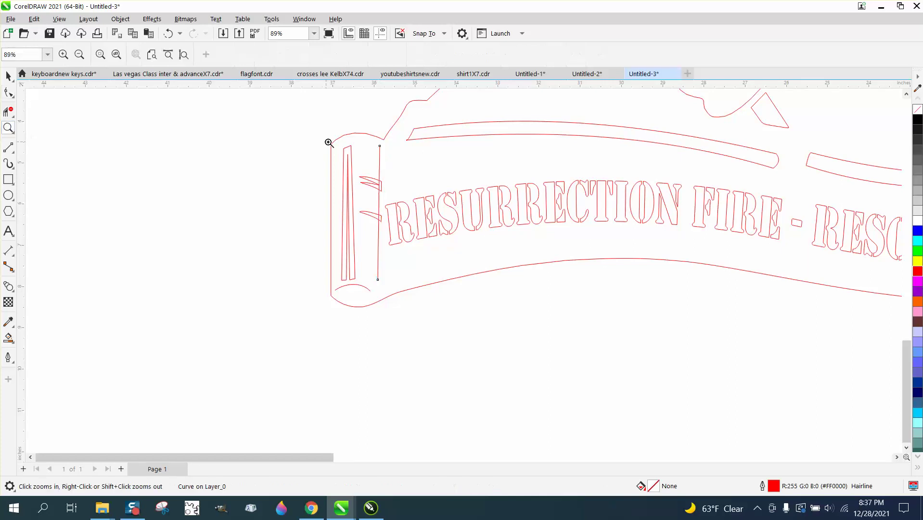
click(358, 205)
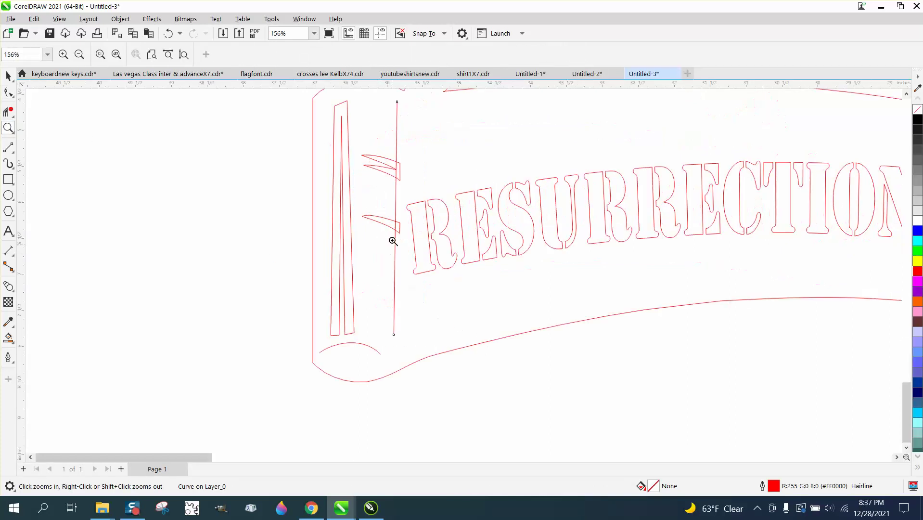
click(469, 270)
click(8, 76)
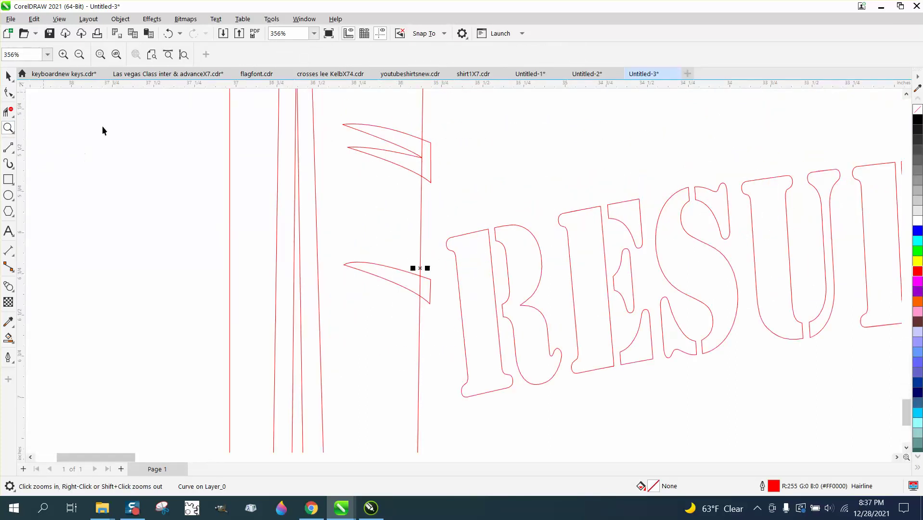
click(402, 152)
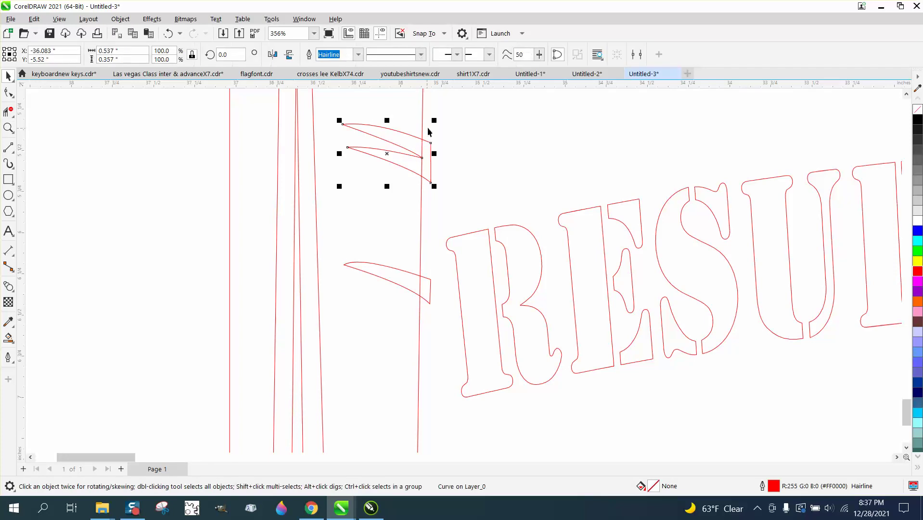
drag(433, 121, 423, 128)
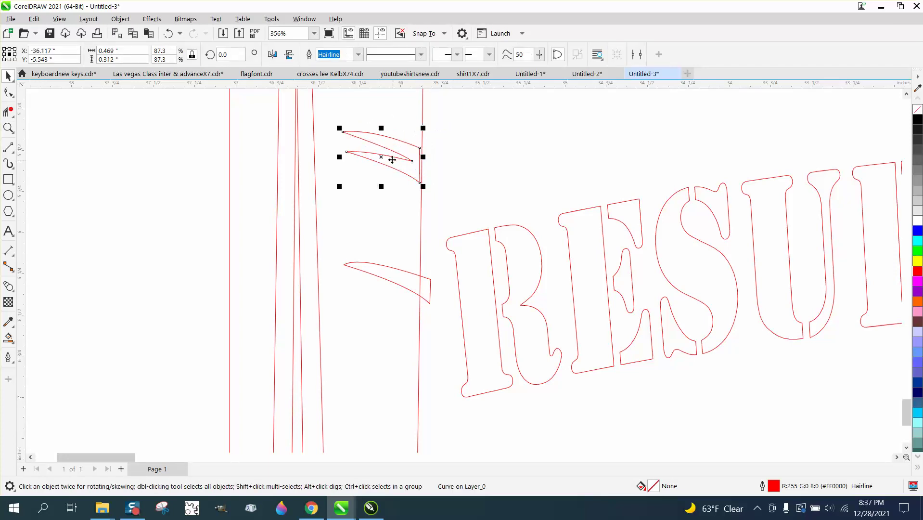
drag(383, 157, 377, 153)
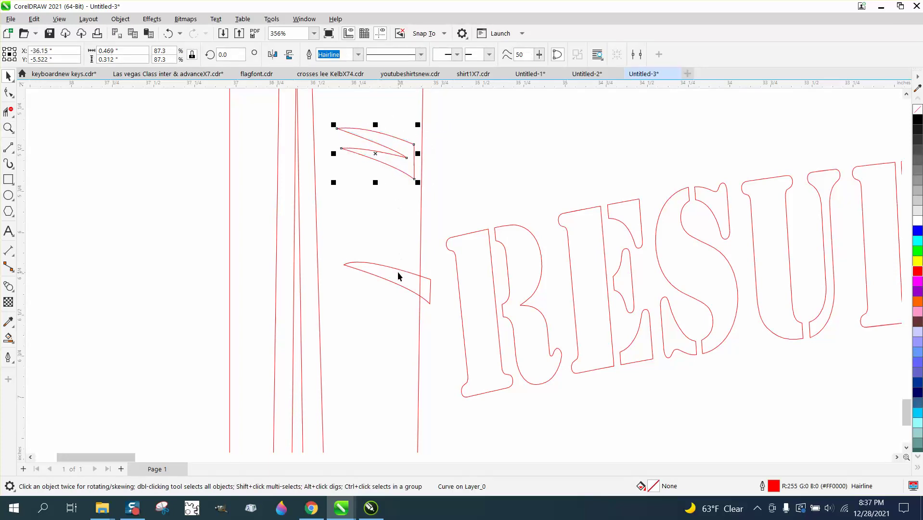
click(398, 275)
drag(435, 259, 376, 273)
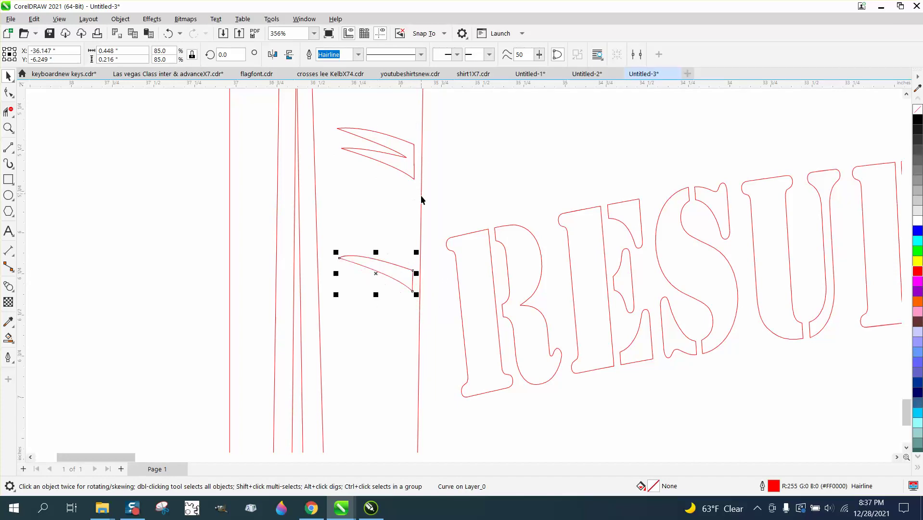
Ungroup the red outline artwork that contains the left scroll's angular top edge
scroll(422, 199, down, 4)
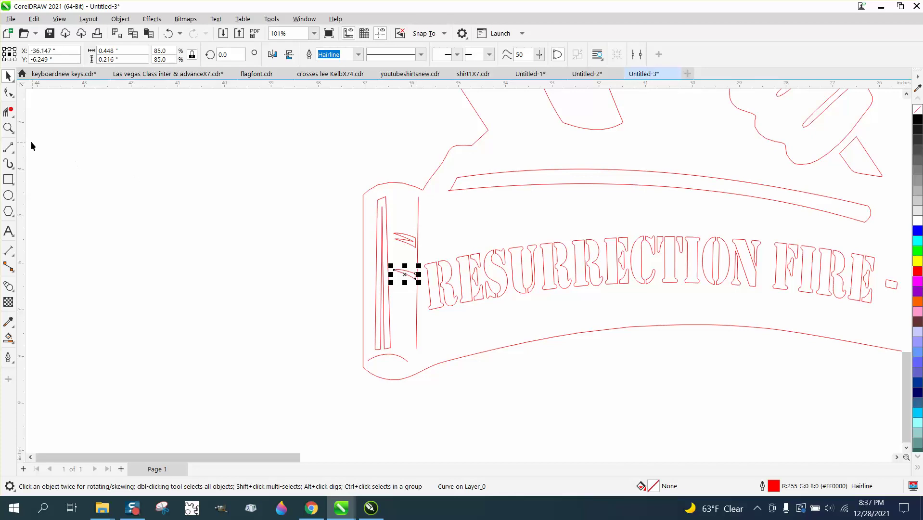
click(9, 127)
drag(352, 154, 472, 242)
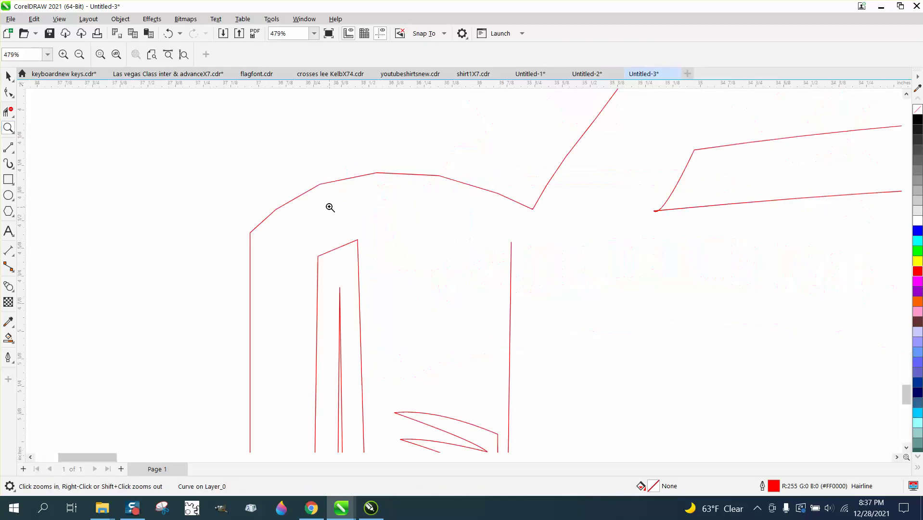
drag(617, 300, 617, 301)
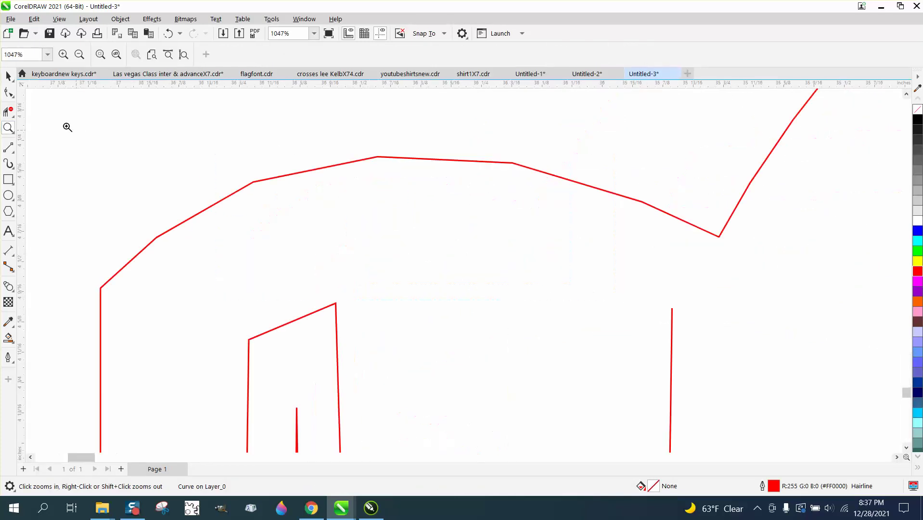
click(8, 76)
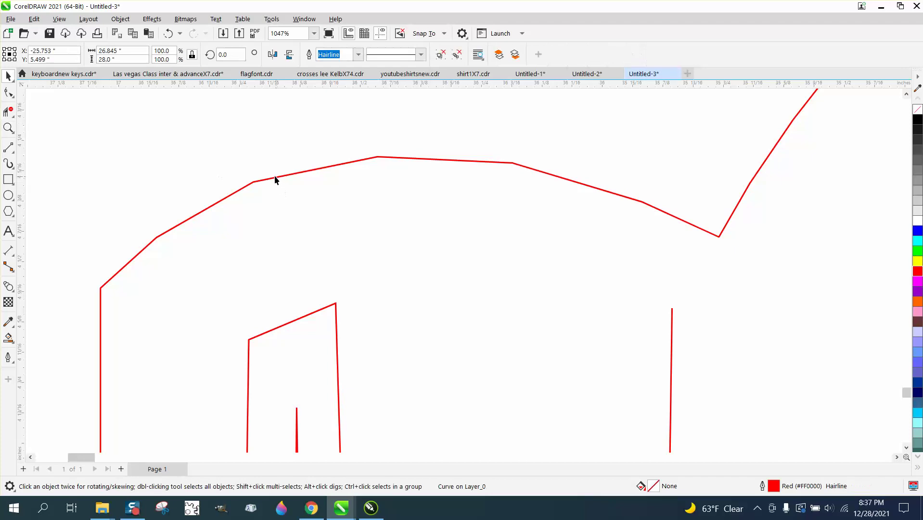
click(277, 177)
click(121, 19)
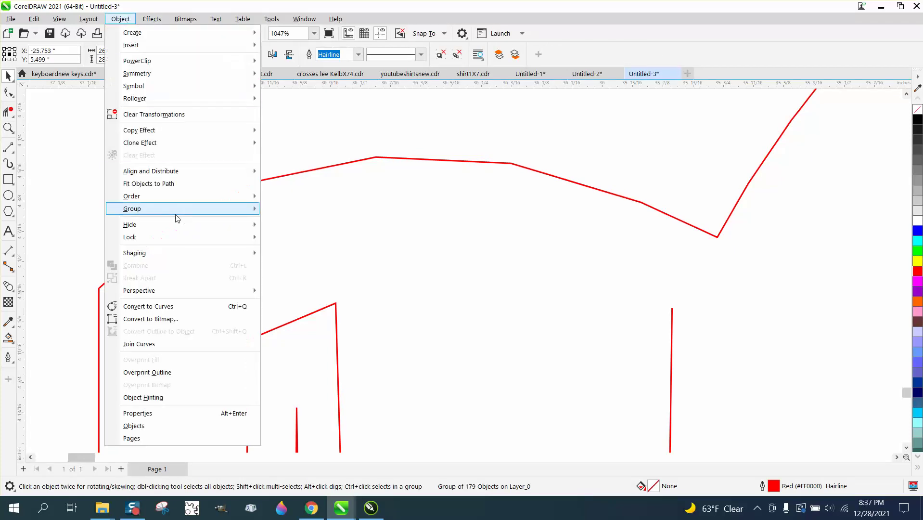
mouse_move(175, 210)
click(289, 221)
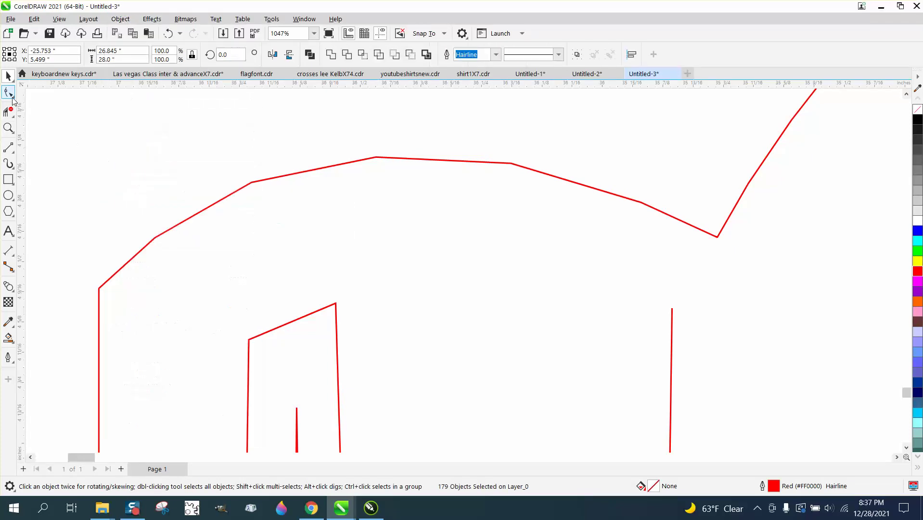
Round off the angular top edge of the outline's left scroll using the Smooth tool with a 1.0-inch nib
click(13, 95)
click(43, 107)
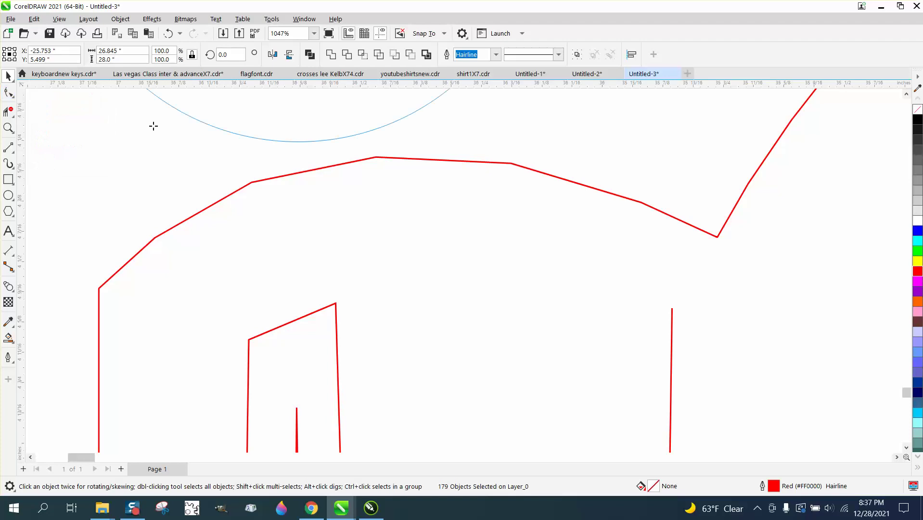
mouse_move(255, 185)
mouse_down()
mouse_move(240, 192)
mouse_move(262, 177)
mouse_move(513, 169)
mouse_move(616, 191)
mouse_up()
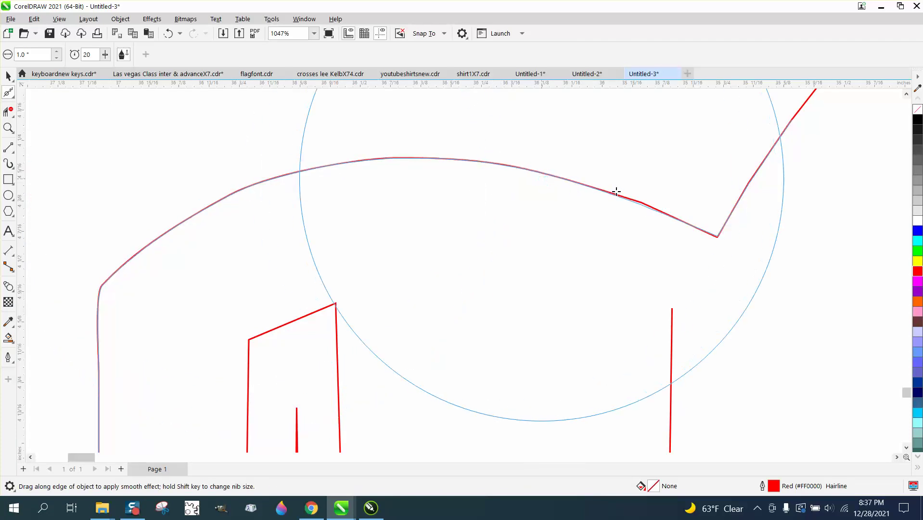
Remove the small overlapping loop at the left tip of the long strip above the banner lettering with Virtual Segment Delete, undoing the excess deletion
scroll(303, 235, down, 2)
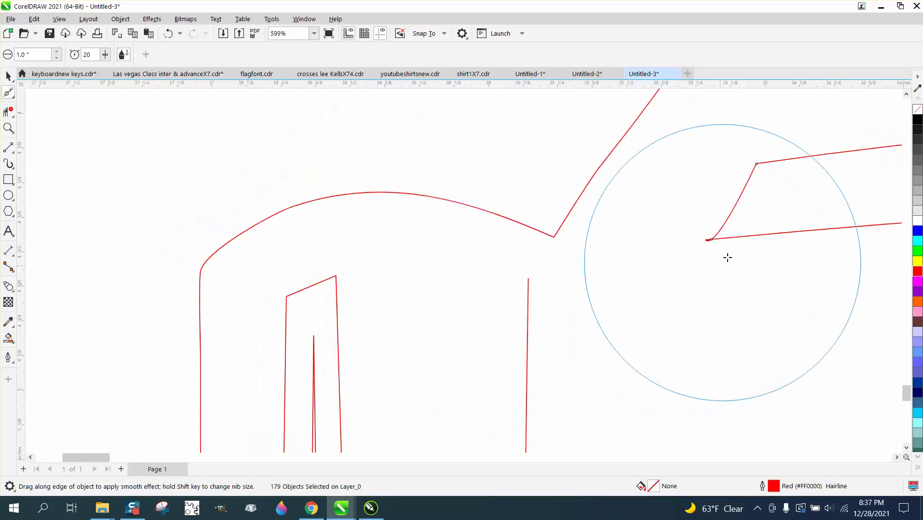
click(9, 128)
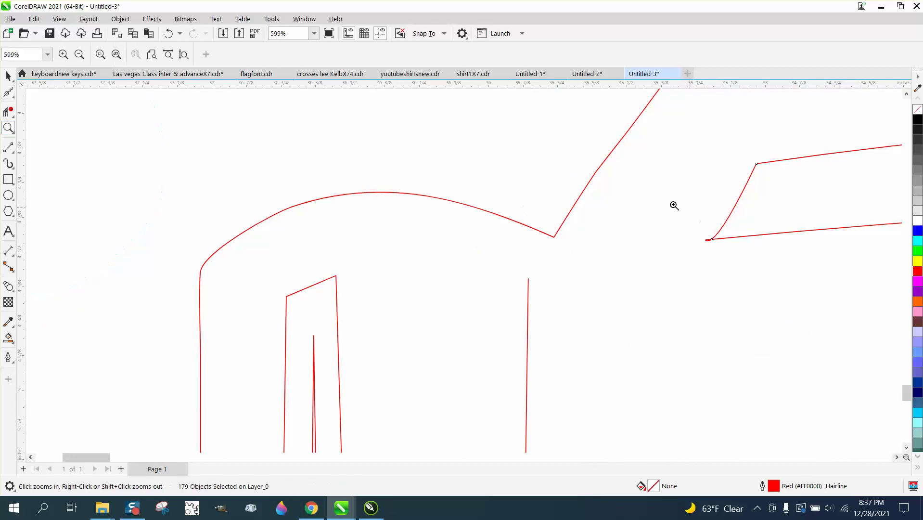
drag(674, 205, 819, 295)
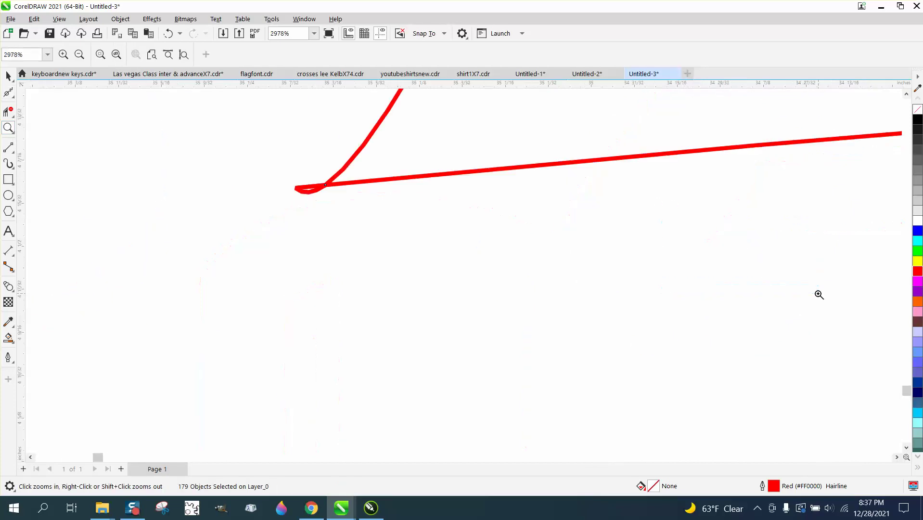
click(13, 118)
click(50, 136)
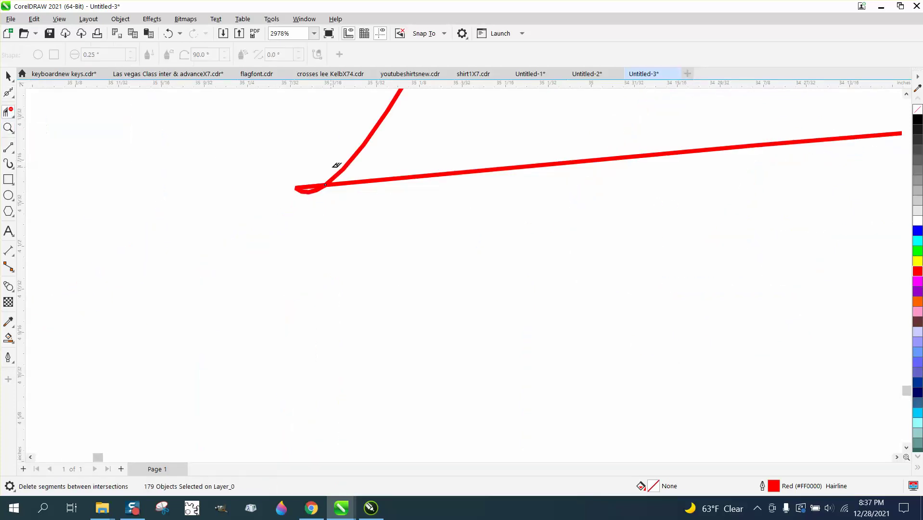
click(310, 190)
click(300, 191)
click(321, 192)
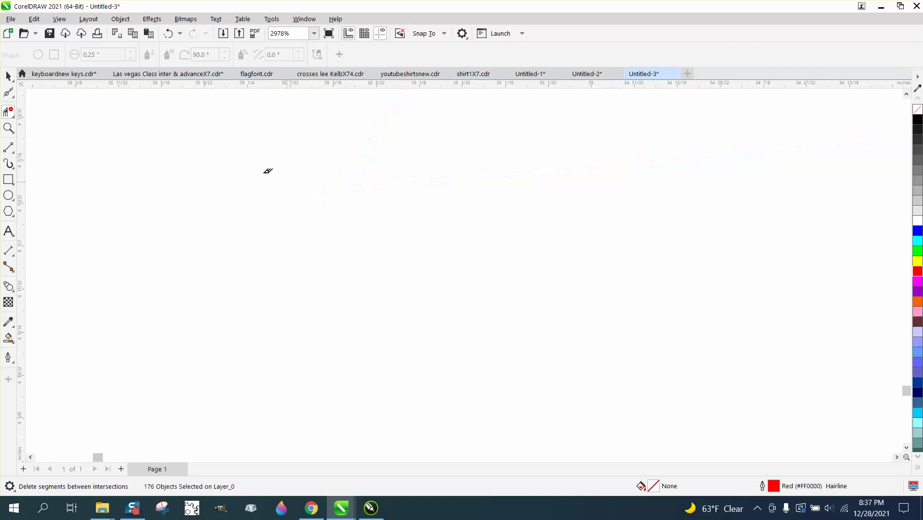
click(168, 34)
Delete the leftover two-node stub at the strip's left tip and the surplus nodes beside it to leave a clean sharp corner
click(16, 96)
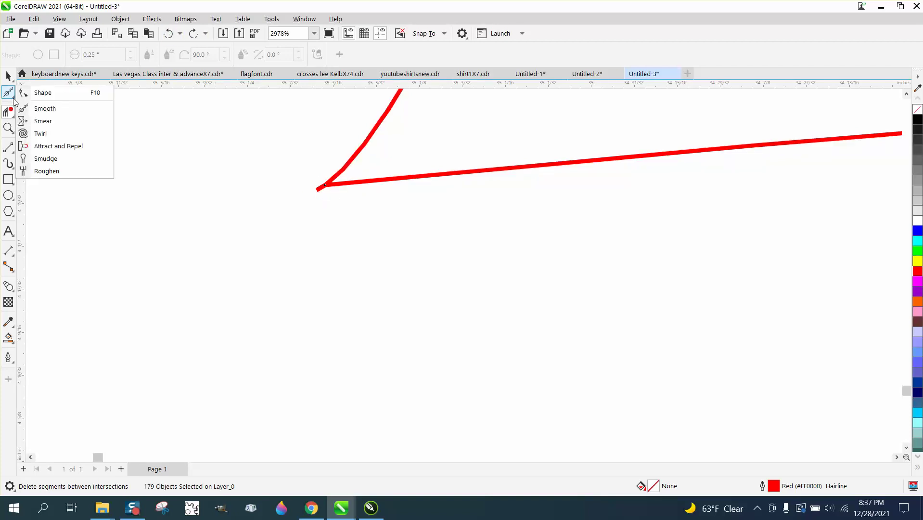
click(34, 91)
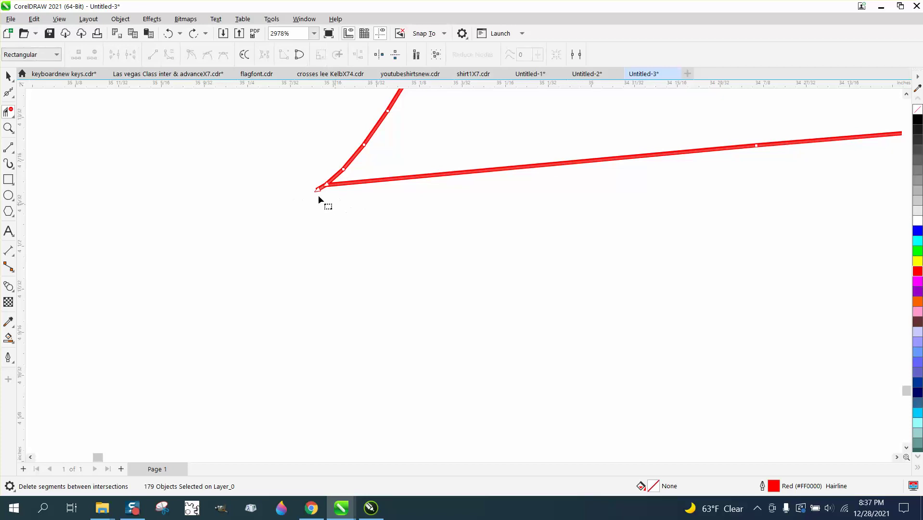
key(F10)
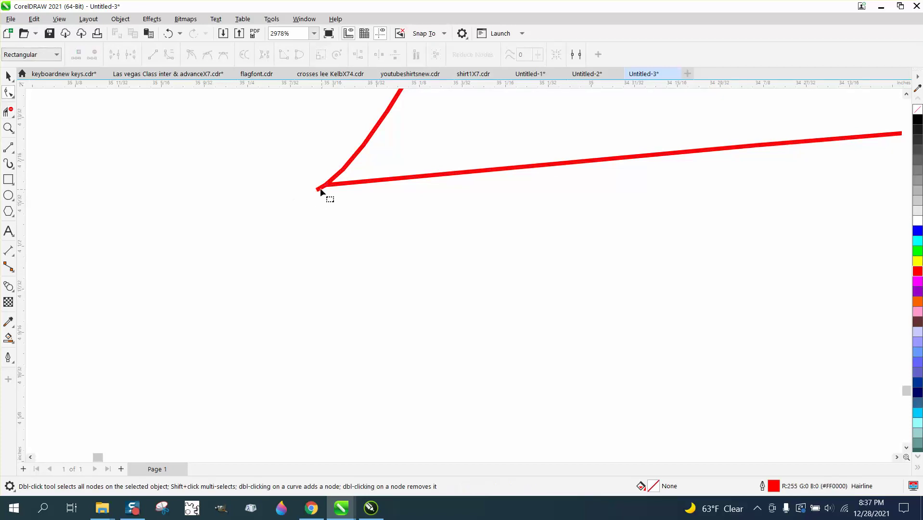
click(318, 188)
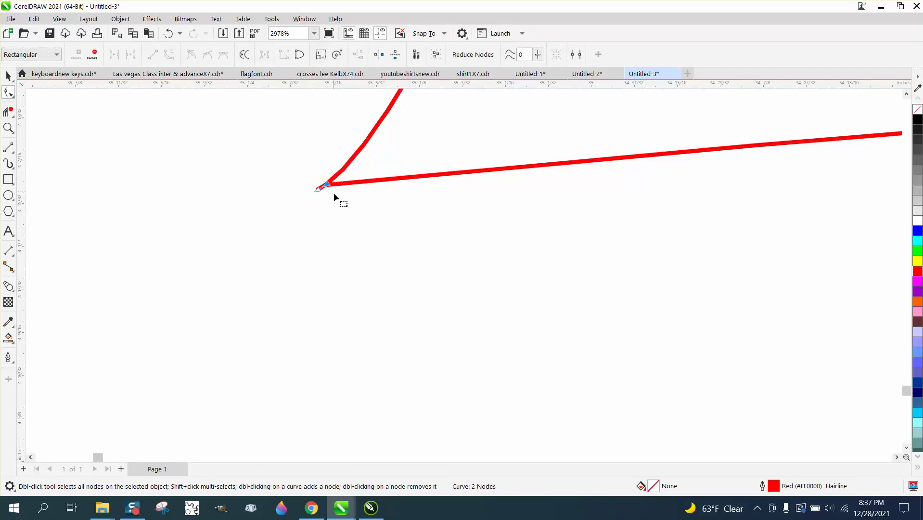
click(336, 198)
click(339, 180)
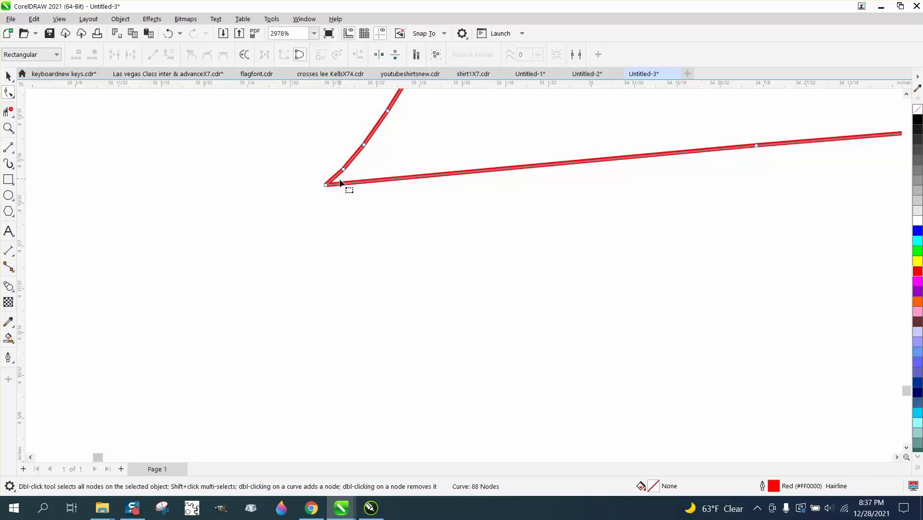
drag(351, 184, 389, 189)
key(Delete)
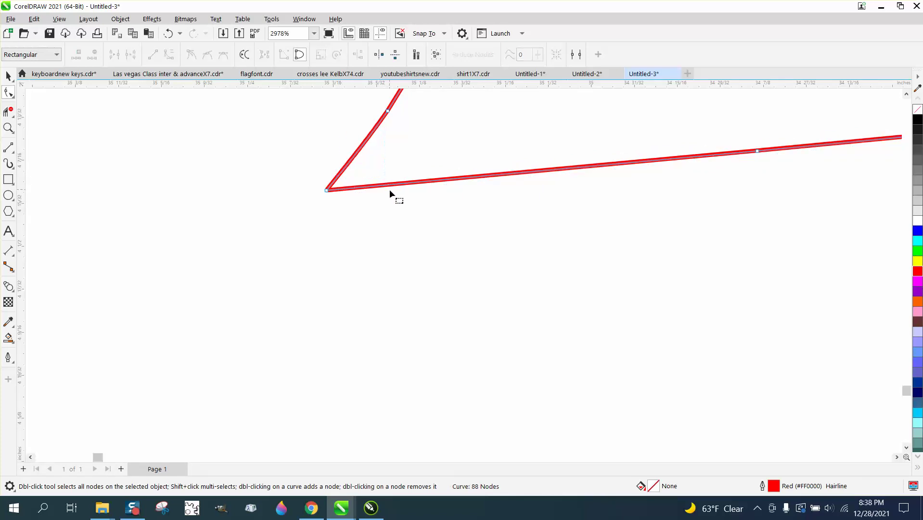
Examine the whole red outline beside the logo and the firefighter's face for further details that need cleanup
scroll(350, 264, down, 5)
scroll(259, 232, down, 4)
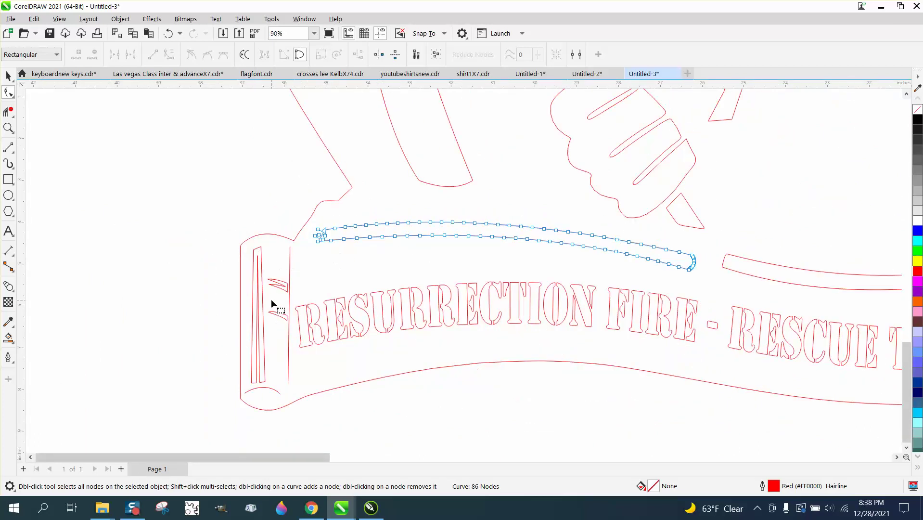
scroll(271, 300, down, 1)
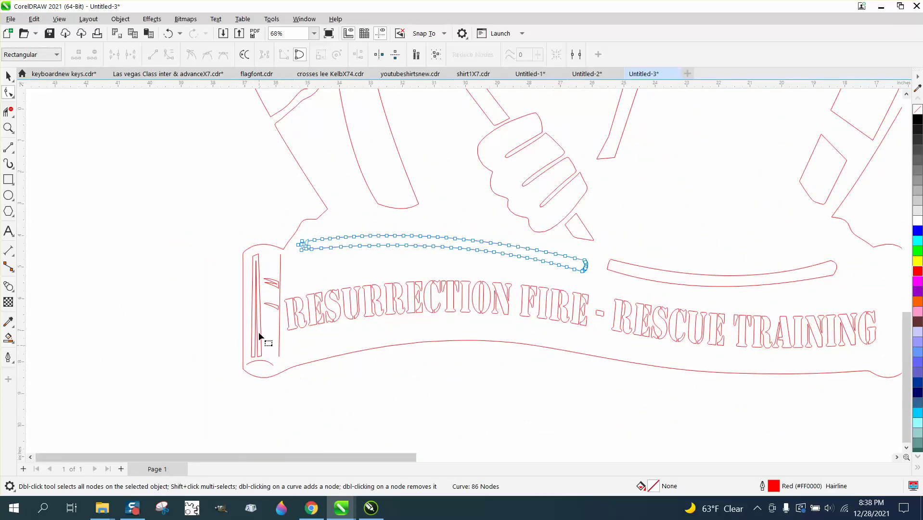
scroll(251, 317, down, 2)
scroll(644, 320, down, 3)
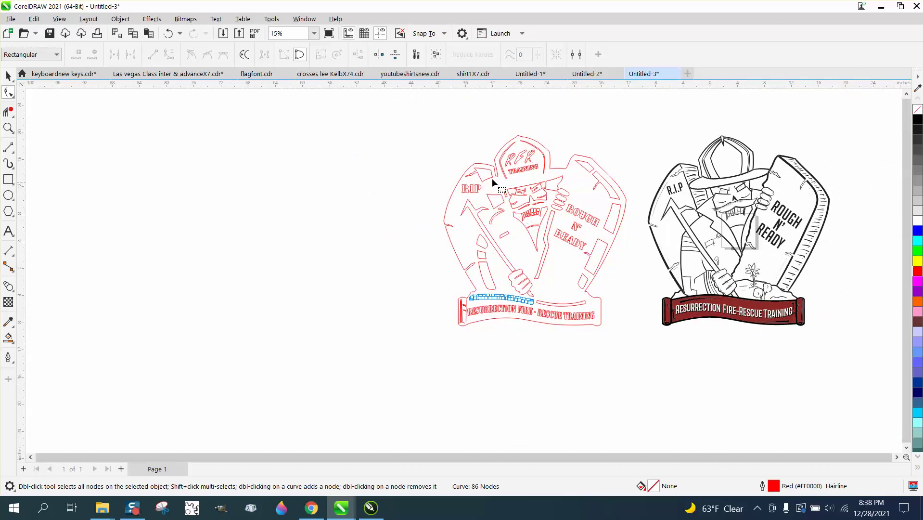
click(9, 127)
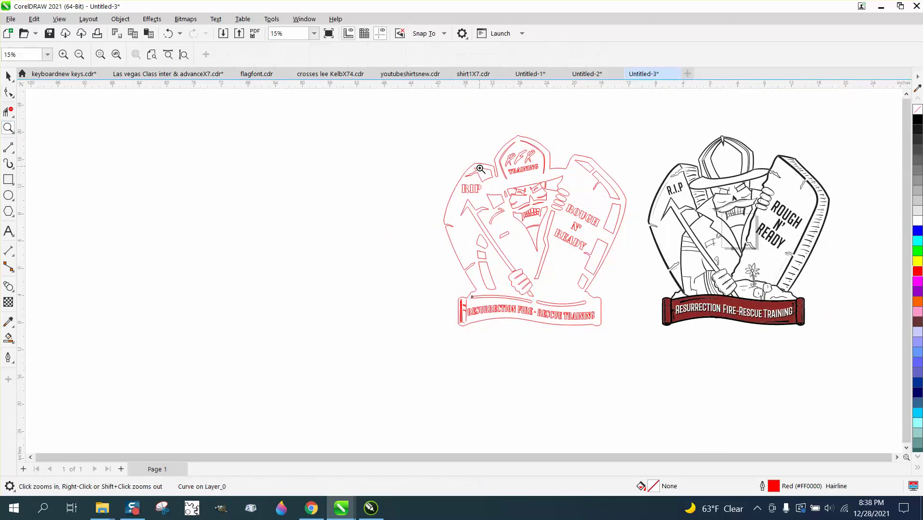
drag(480, 168, 603, 245)
drag(413, 252, 534, 293)
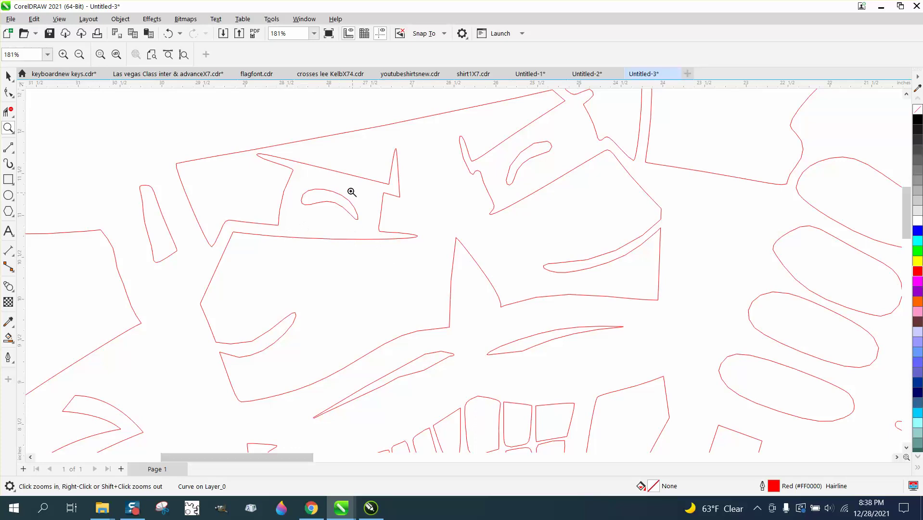
scroll(568, 178, down, 1)
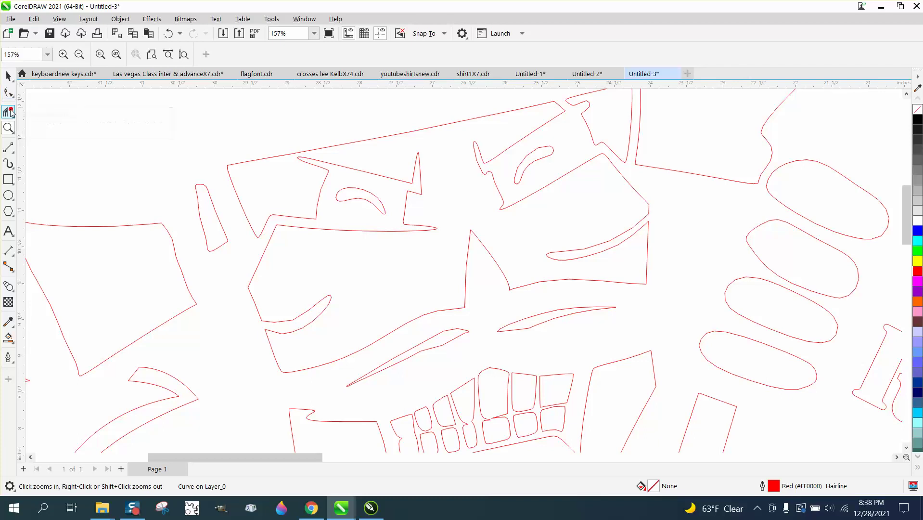
Simplify the narrow pointed notch above the firefighter's left eye by deleting surplus nodes around its tip and along both edges
click(9, 92)
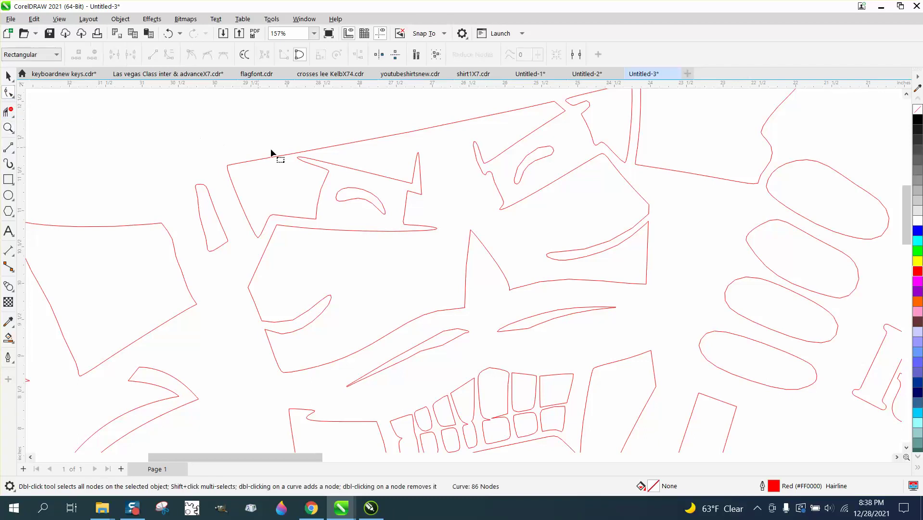
click(305, 160)
click(8, 127)
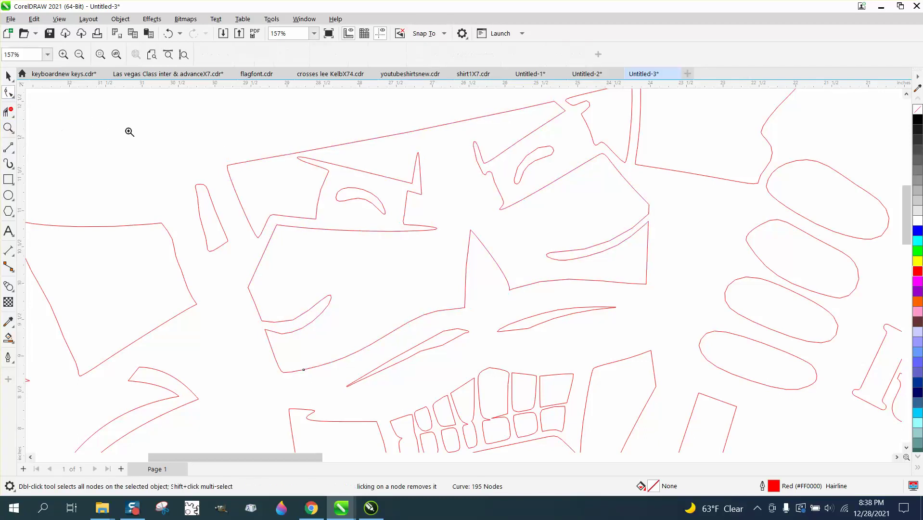
drag(255, 136, 390, 197)
click(11, 95)
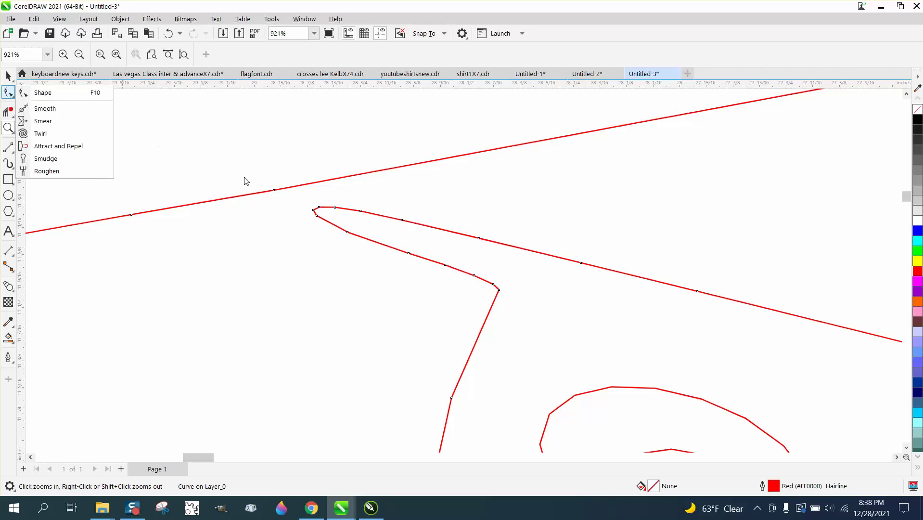
click(43, 94)
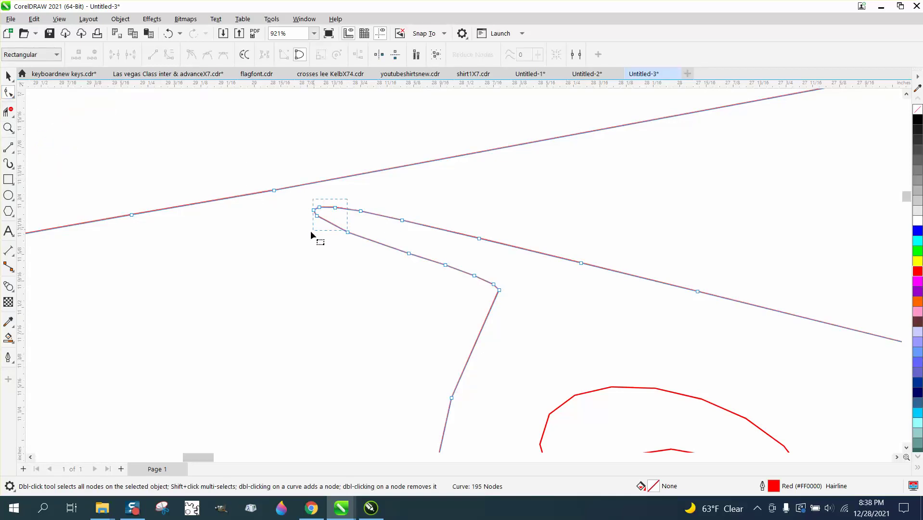
drag(310, 235, 301, 236)
key(Delete)
drag(392, 251, 485, 287)
key(Delete)
drag(487, 221, 448, 229)
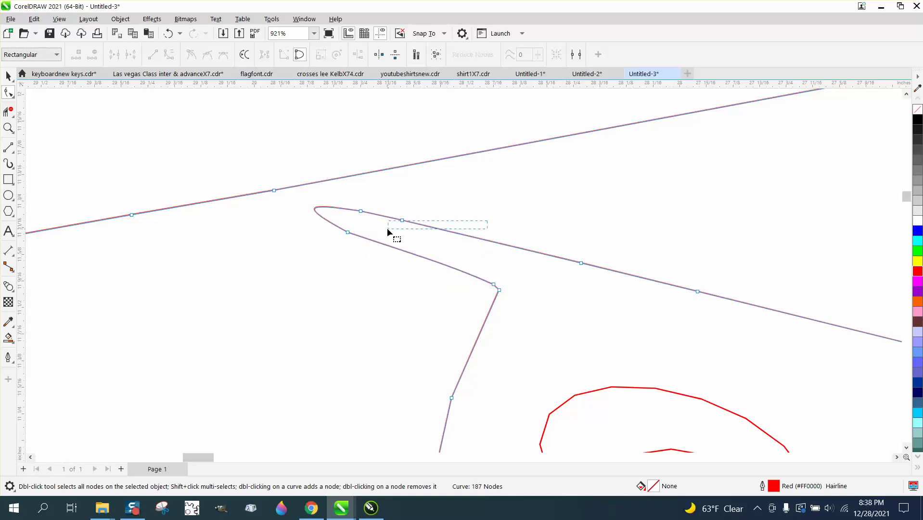
drag(387, 228, 385, 226)
Stretch the notch's tip left across the brim line, remove a nearby node, and delete the overlapping segments so the notch opens through the line
click(316, 209)
drag(315, 208, 219, 186)
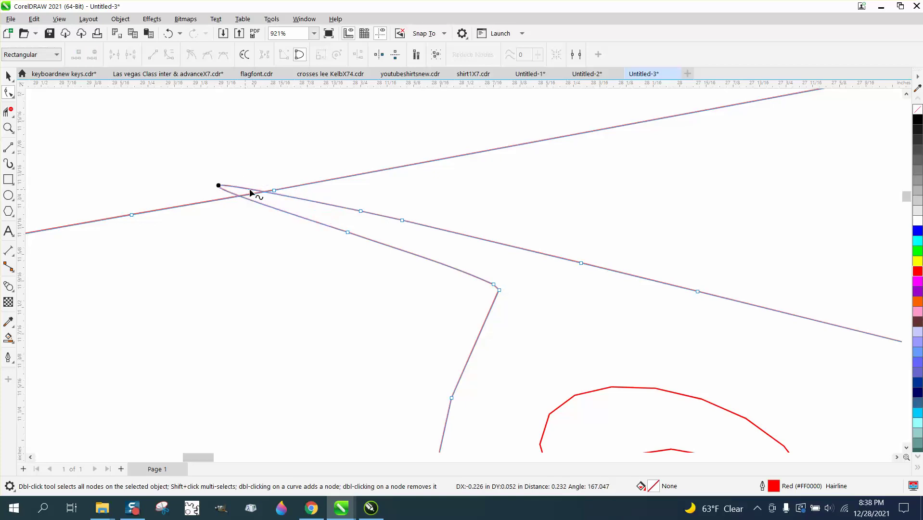
double_click(360, 211)
click(8, 115)
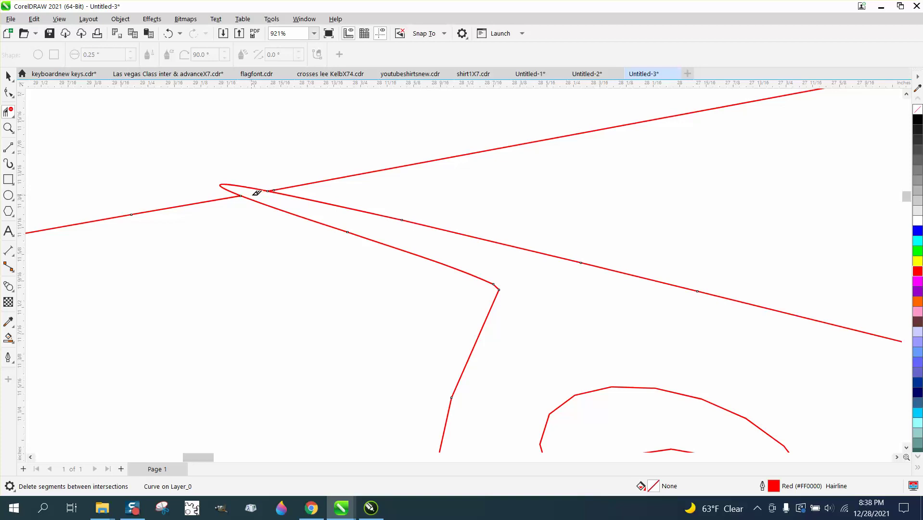
click(252, 186)
scroll(292, 210, down, 3)
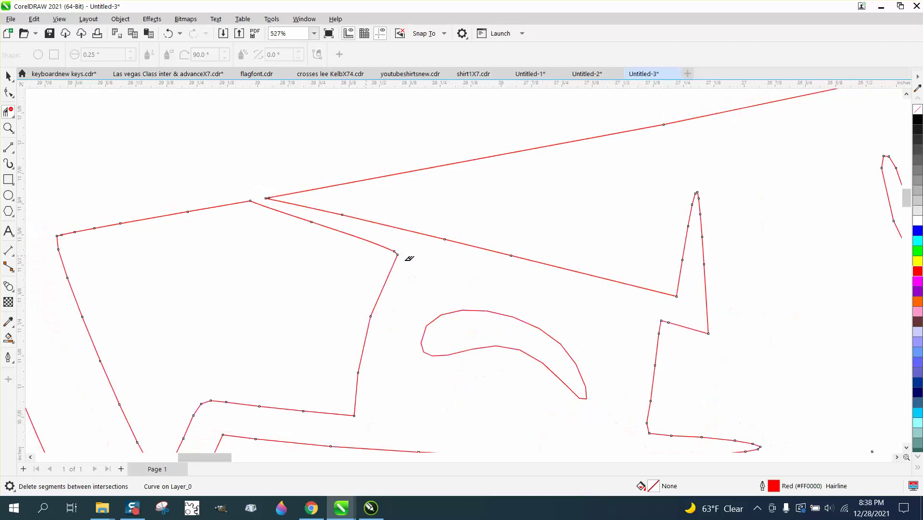
scroll(337, 245, down, 1)
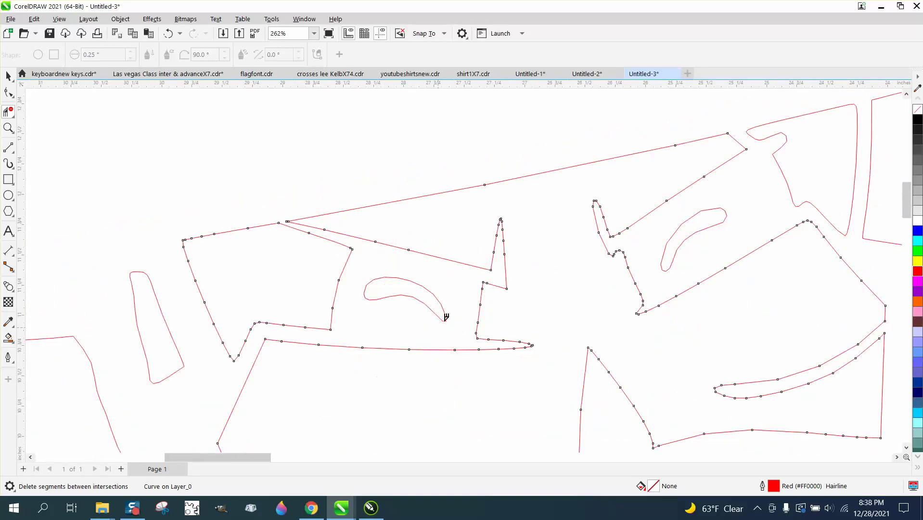
scroll(220, 223, down, 2)
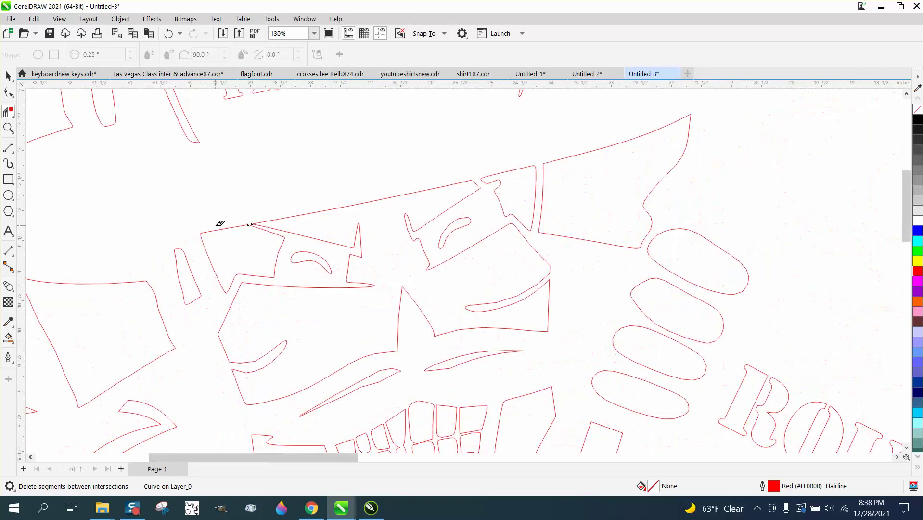
scroll(356, 277, down, 3)
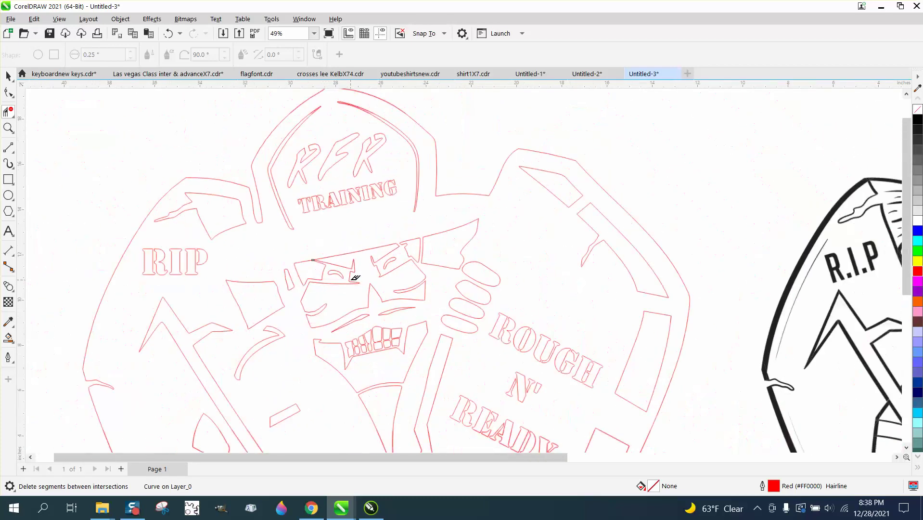
scroll(355, 277, down, 1)
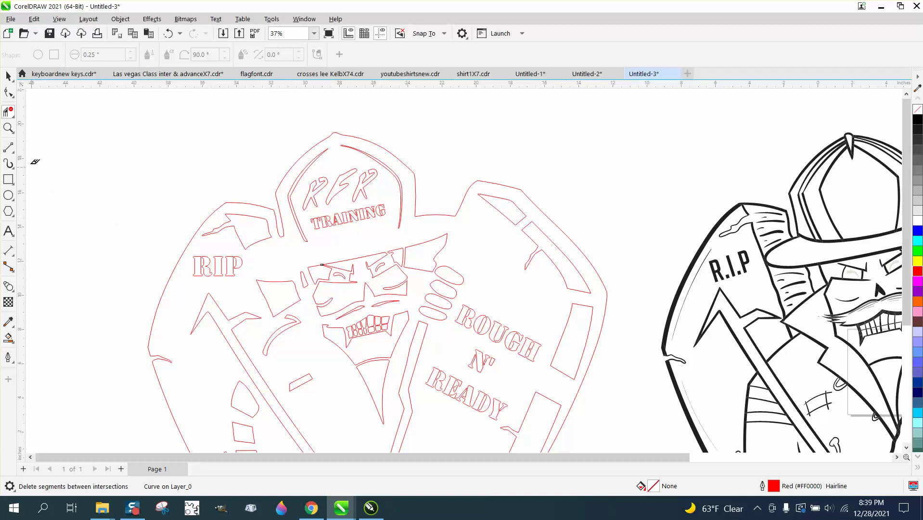
Try tracing the thin inner line of the logo's left tombstone with a 2-Point Line about 2.29 by 5.24 inches, and undo it
click(13, 150)
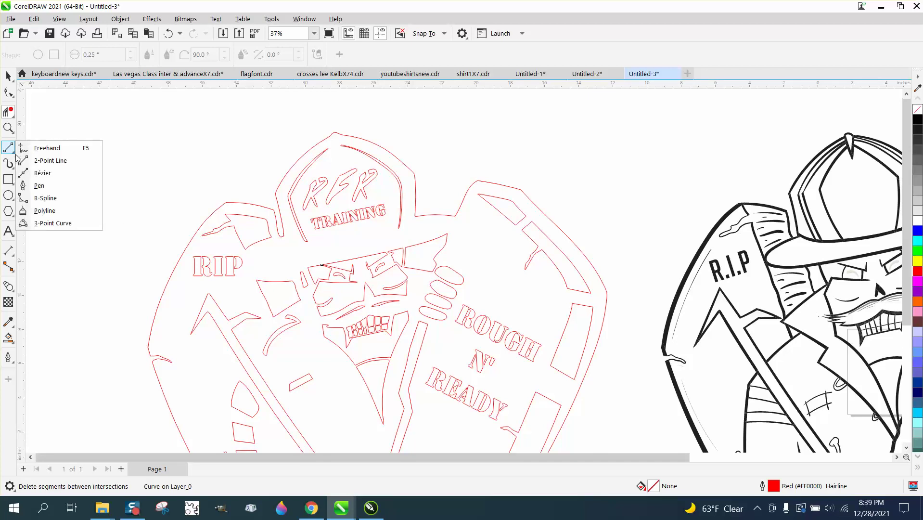
click(43, 163)
drag(712, 249, 672, 338)
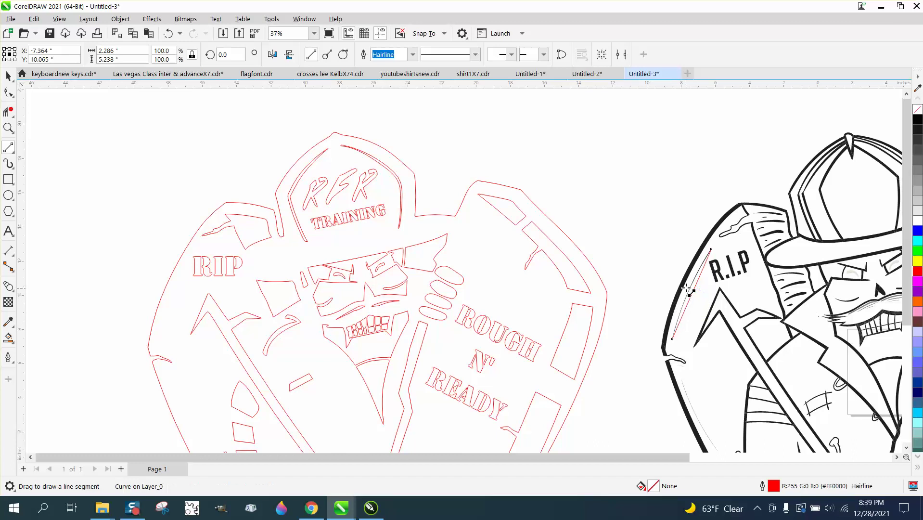
key(Escape)
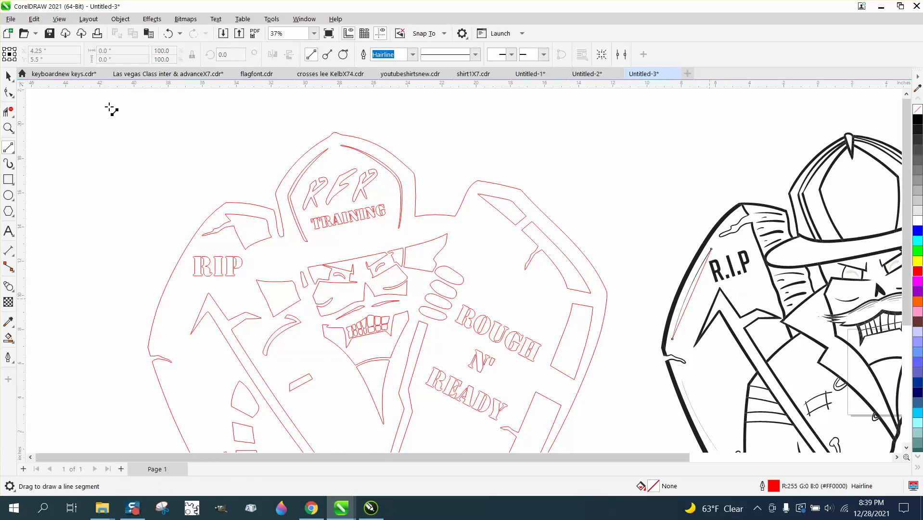
click(168, 34)
Trace the thin inner line of the logo's left tombstone with a 3-Point Curve about 2.33 by 5.39 inches, and shift it 30 inches left
click(15, 154)
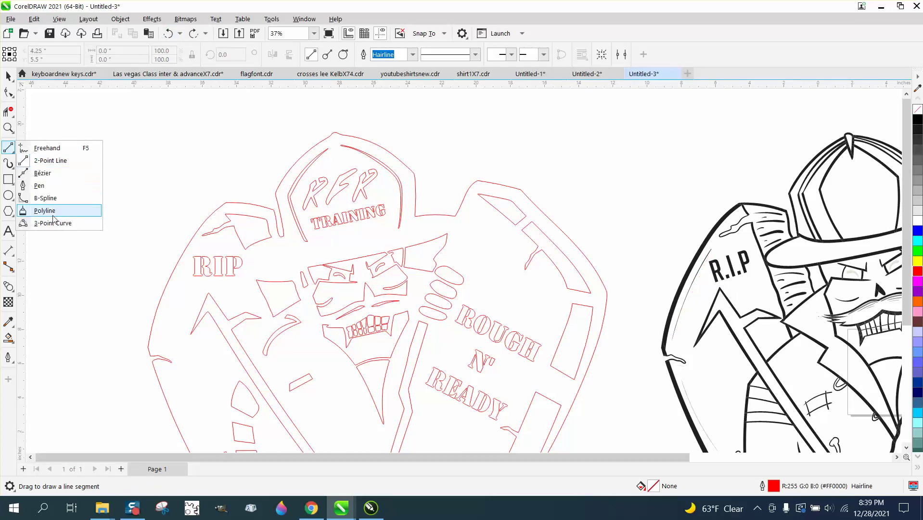
key(F5)
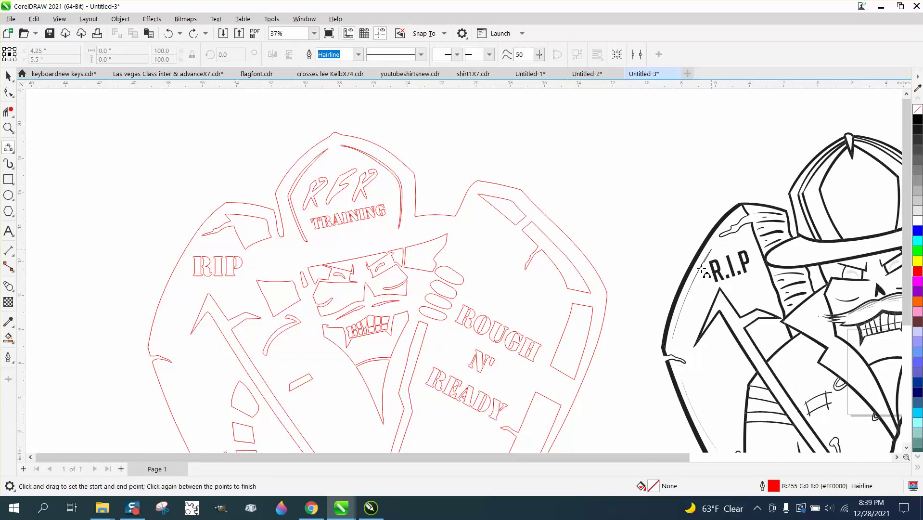
drag(700, 271, 680, 305)
drag(668, 336, 678, 319)
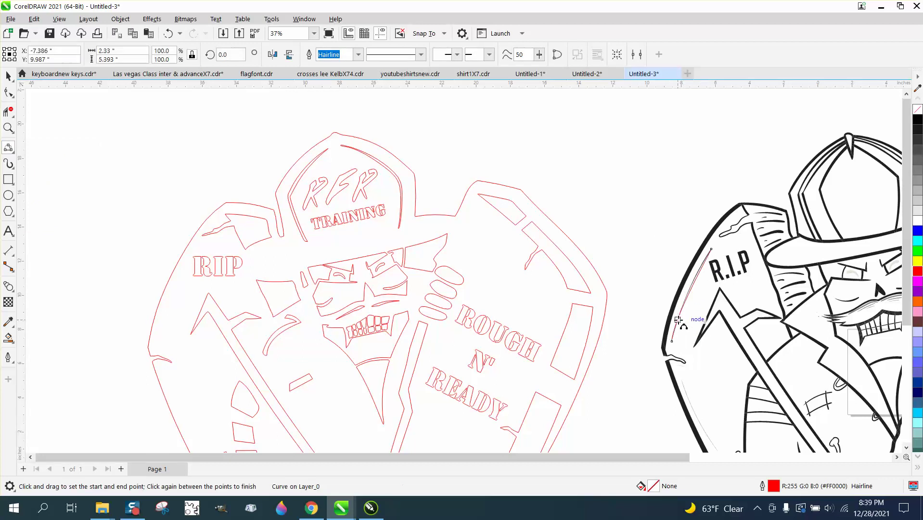
Reshape the new curve beside RIP on the red outline by bowing it outward toward the tombstone edge and raising its upper end slightly
click(8, 128)
click(246, 288)
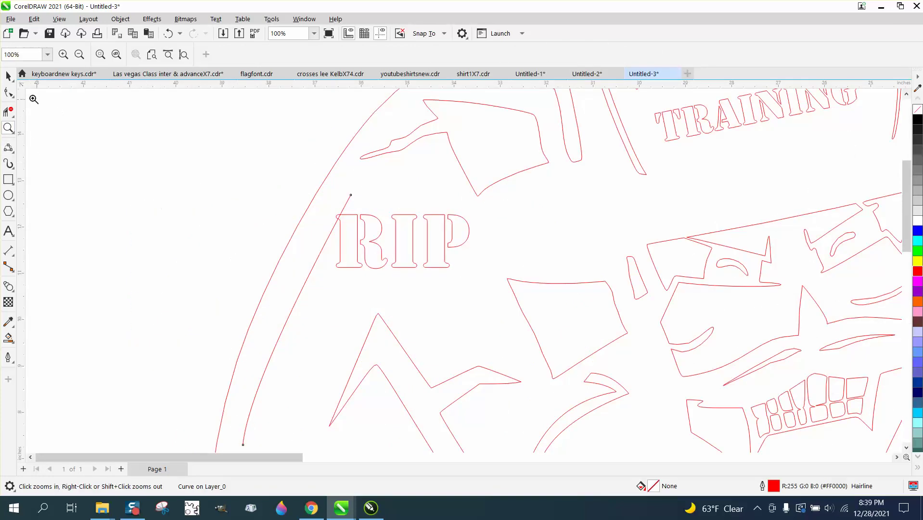
click(8, 76)
click(4, 93)
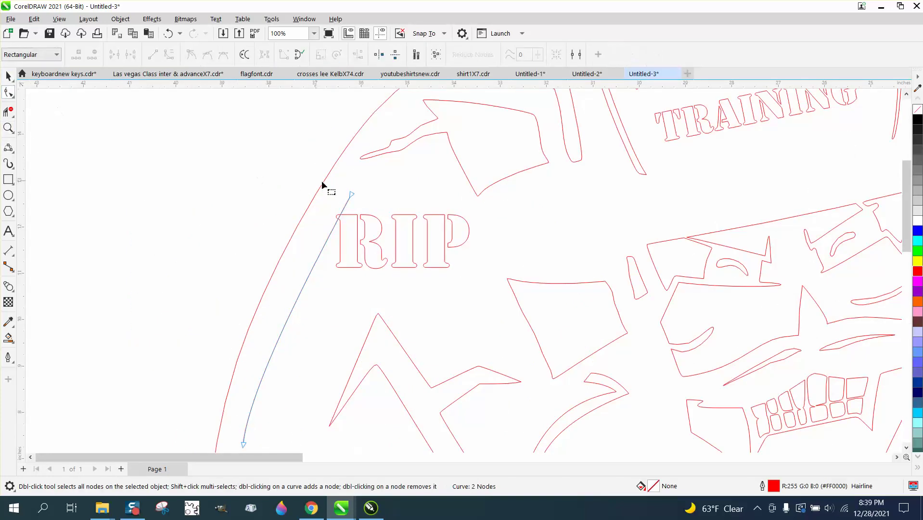
click(353, 194)
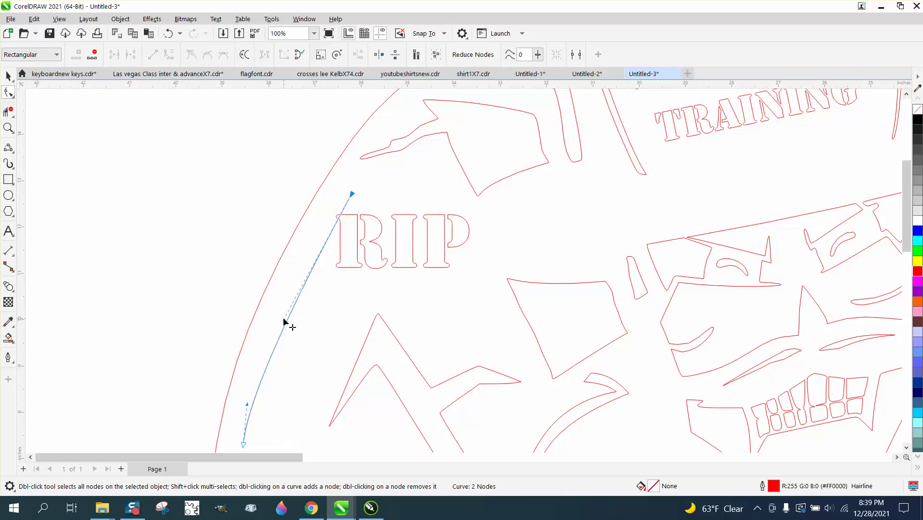
drag(284, 320, 277, 304)
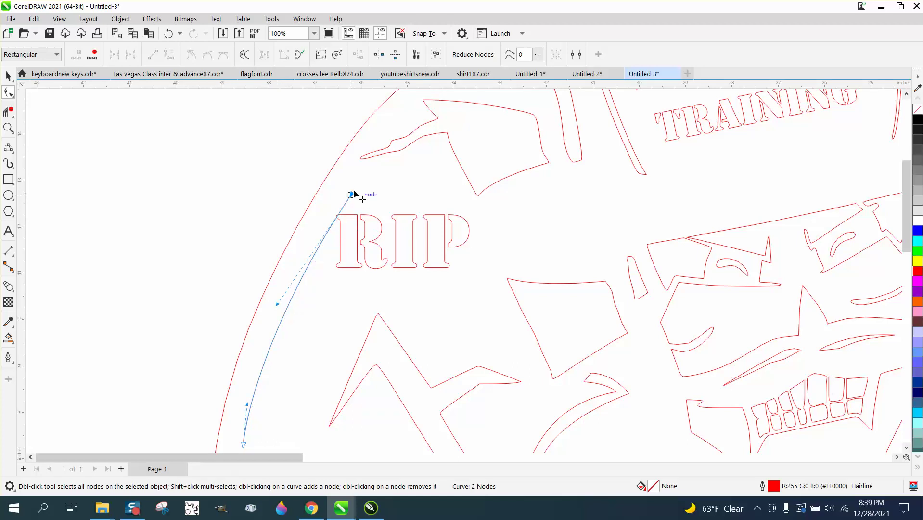
drag(352, 194, 353, 186)
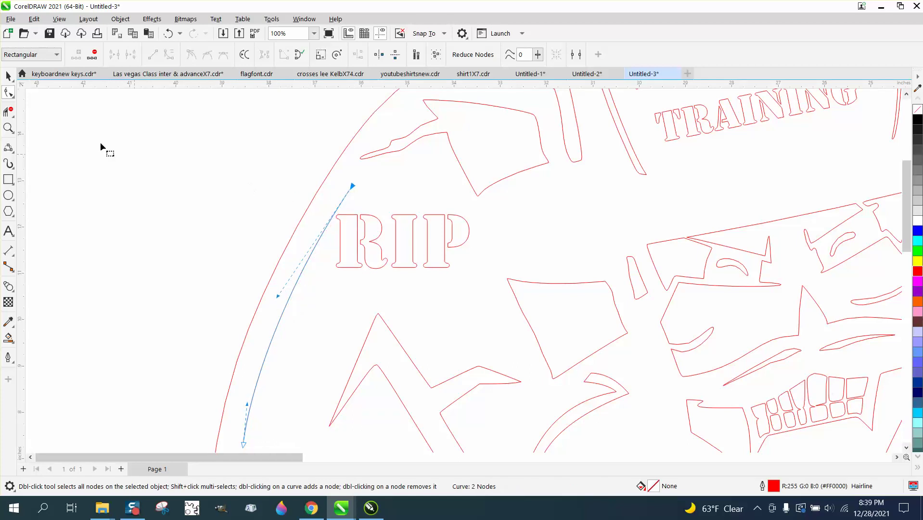
Move the RIP lettering on the red outline slightly to the right, clear of the new tombstone curve
click(8, 76)
drag(265, 191, 491, 285)
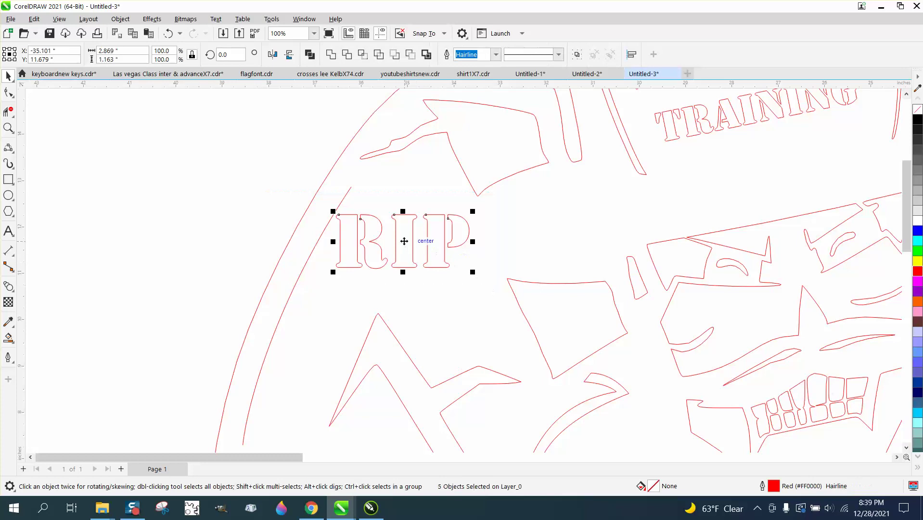
drag(436, 252, 468, 253)
click(201, 211)
scroll(200, 210, down, 4)
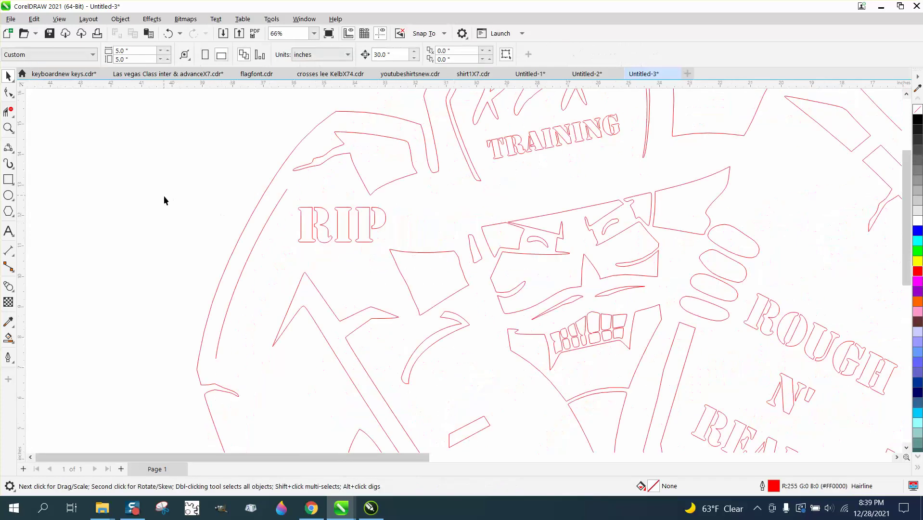
scroll(548, 228, down, 1)
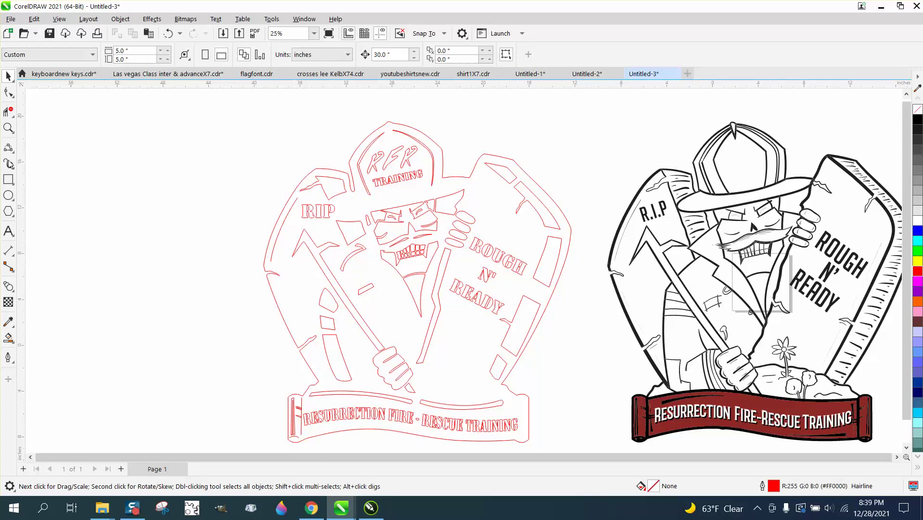
Trace the firefighter's shoulder line on both sides of the pickaxe handle in the logo with 3-Point Curves
click(9, 128)
drag(785, 348, 785, 348)
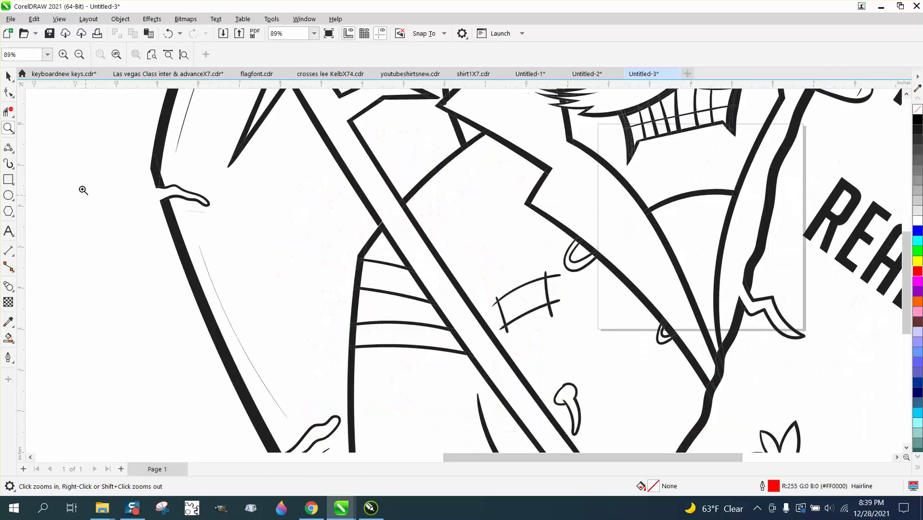
click(8, 147)
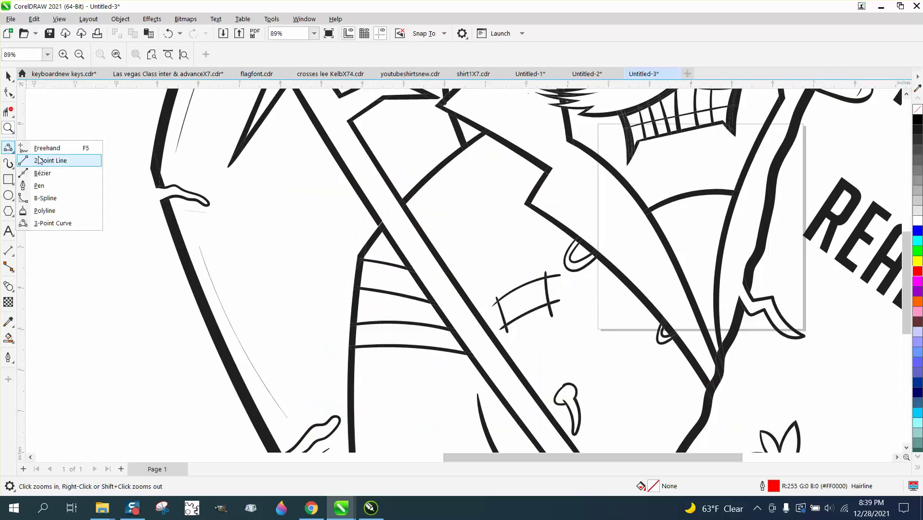
click(62, 223)
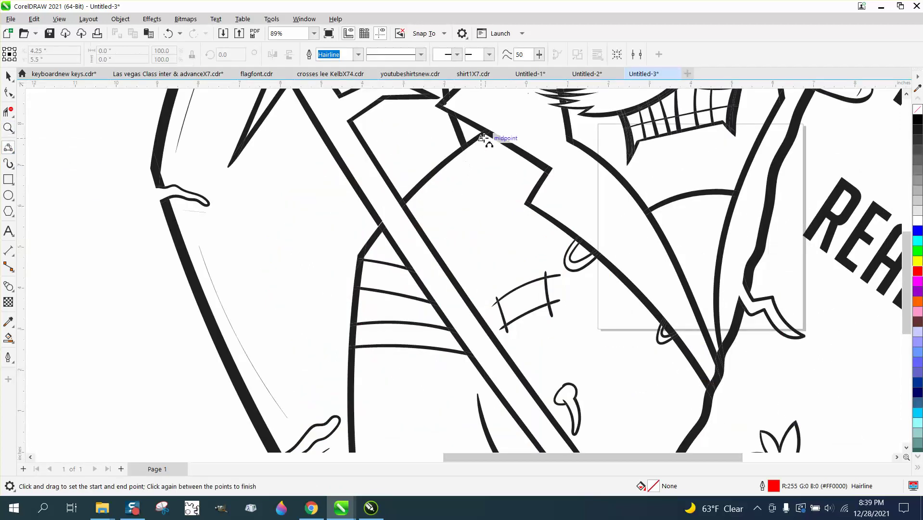
mouse_move(484, 134)
mouse_down()
mouse_move(361, 256)
mouse_move(371, 455)
mouse_move(366, 404)
mouse_up()
click(410, 193)
click(358, 251)
Continue the lower shoulder curve down the sleeve's outer edge to the banner, about 0.59 by 9.17 inches overall, and shift it 30 inches left
scroll(355, 233, down, 3)
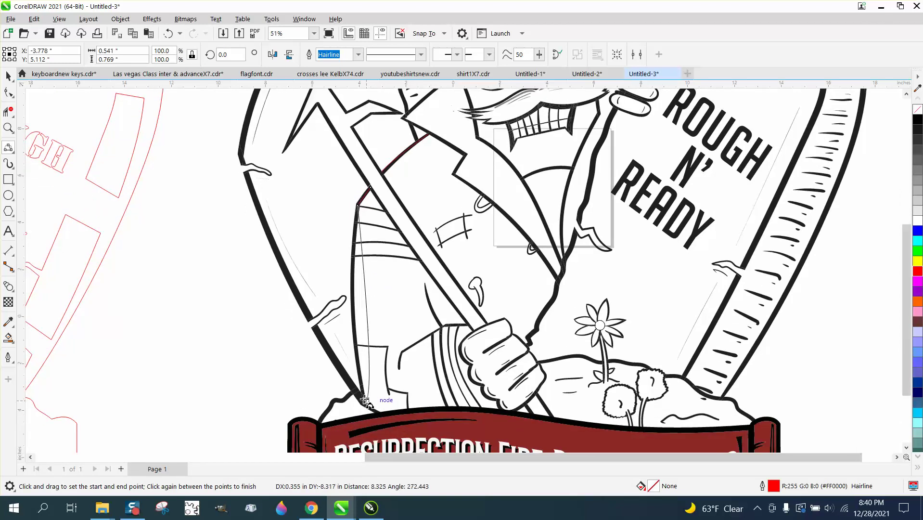
click(356, 350)
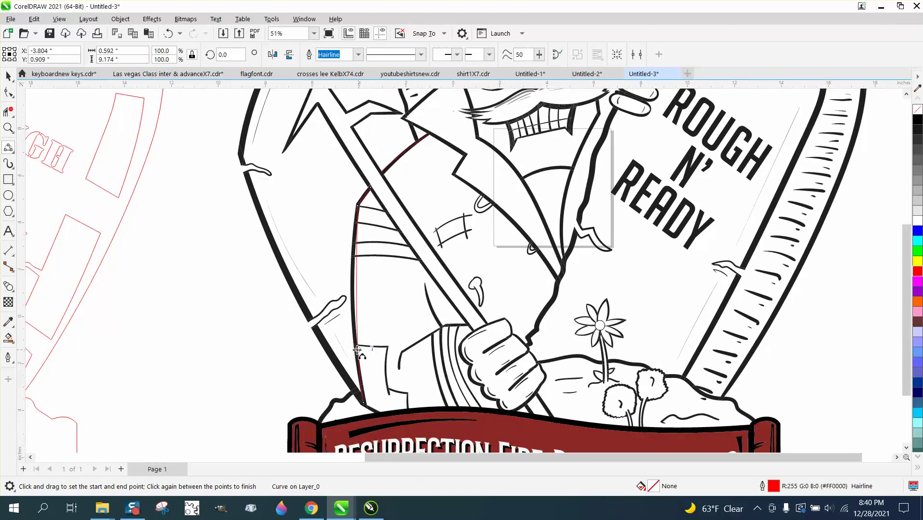
scroll(374, 359, down, 2)
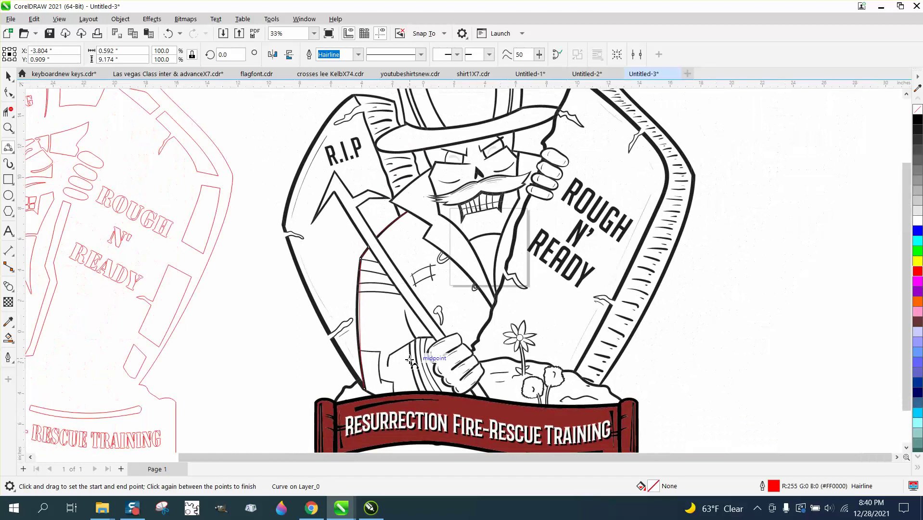
scroll(413, 359, down, 3)
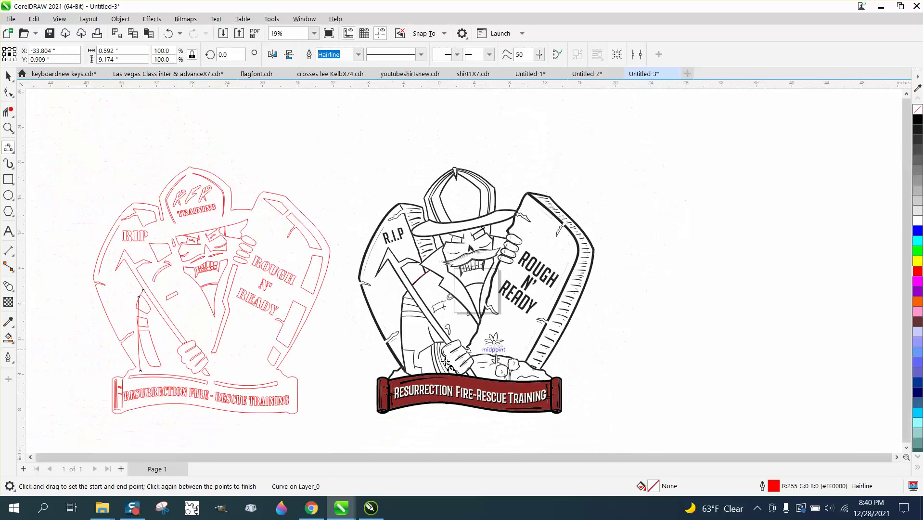
Move the sleeve curve's shoulder node outward past the sleeve patches and bow the short upper segment toward the pickaxe handle
click(8, 128)
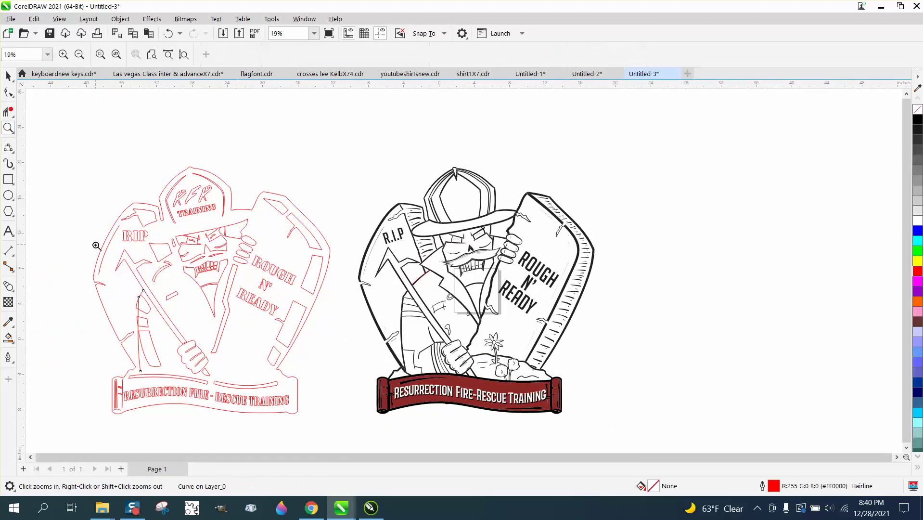
drag(92, 241, 323, 395)
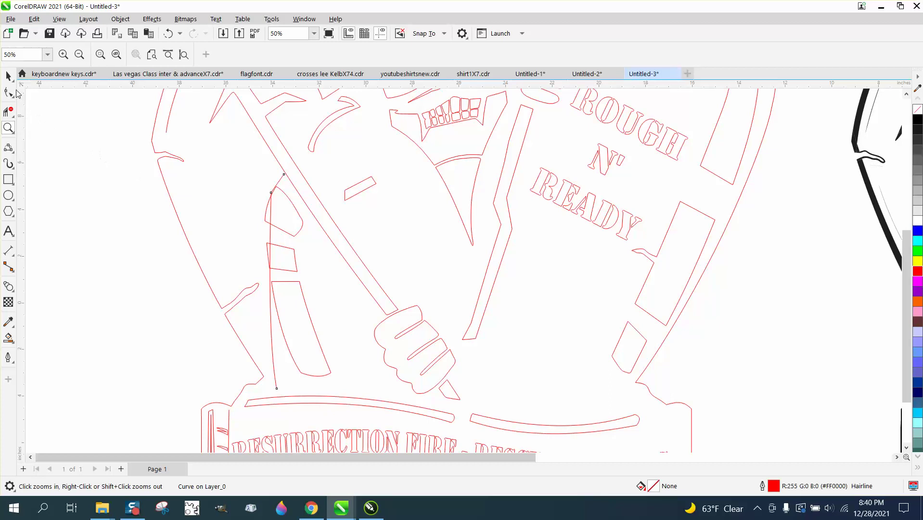
click(9, 92)
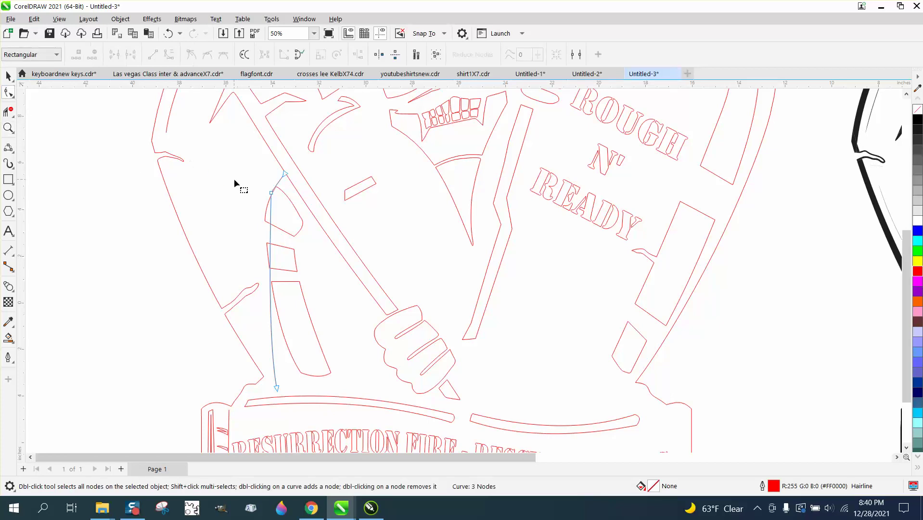
drag(271, 193, 264, 192)
click(274, 181)
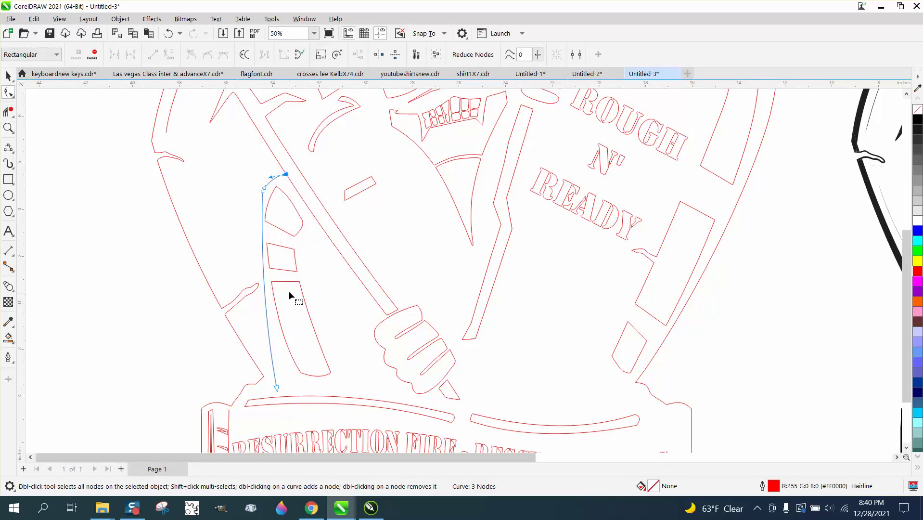
scroll(307, 317, down, 1)
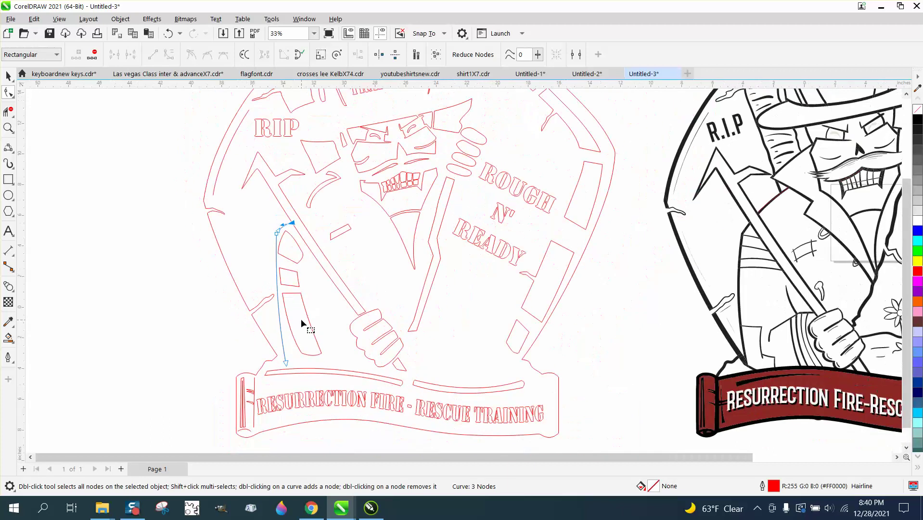
scroll(307, 318, down, 1)
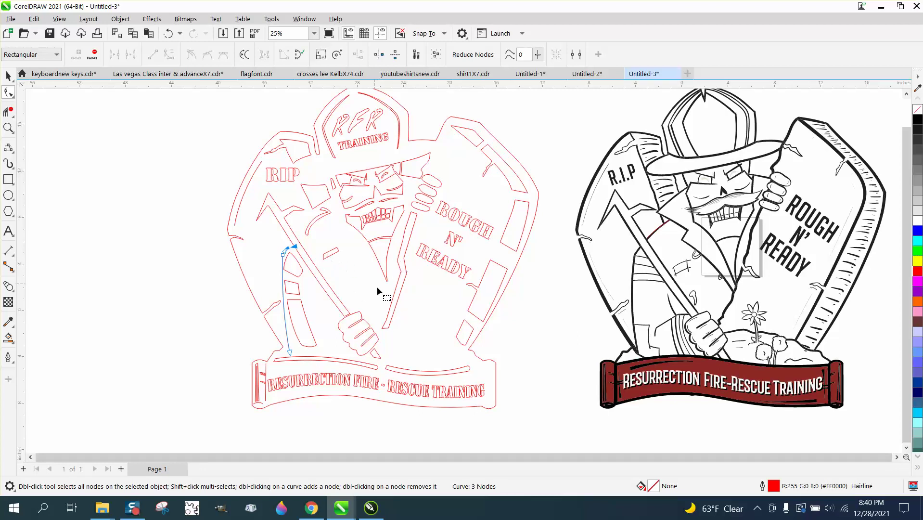
Trace both edges of the small button mark's curved tail above the firefighter's hand with 3-Point Curves, about 0.41 by 0.89 inches overall
click(8, 128)
drag(737, 322, 737, 322)
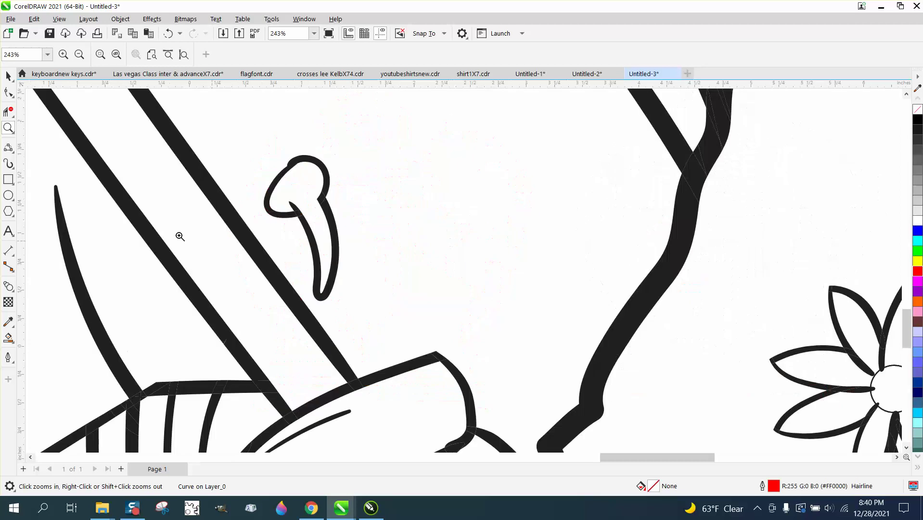
click(10, 148)
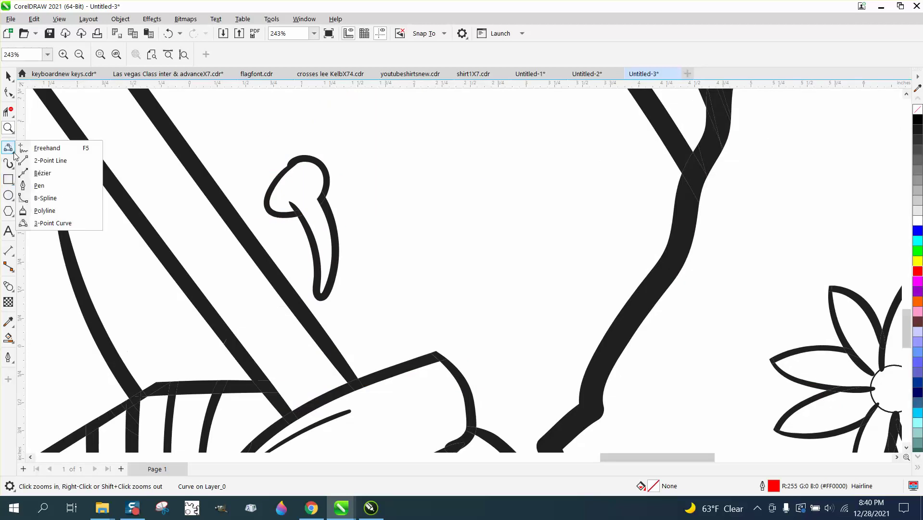
click(53, 222)
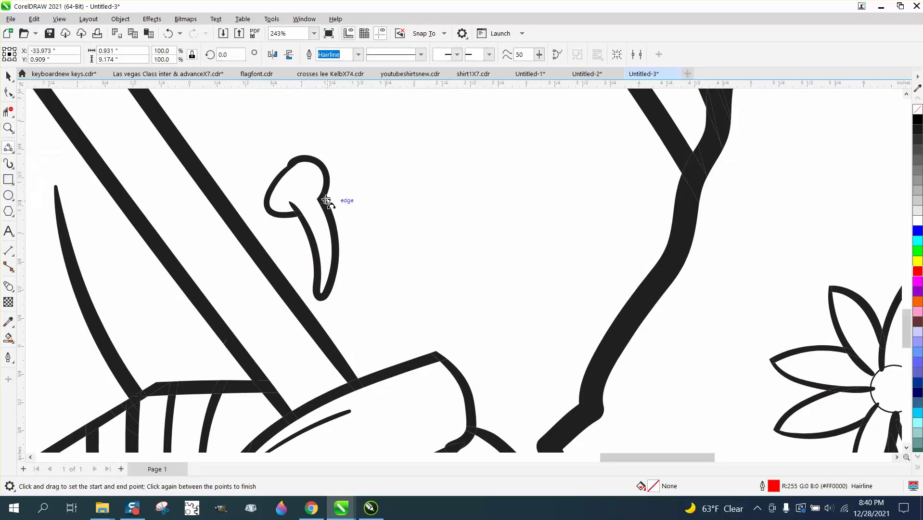
drag(322, 195, 320, 297)
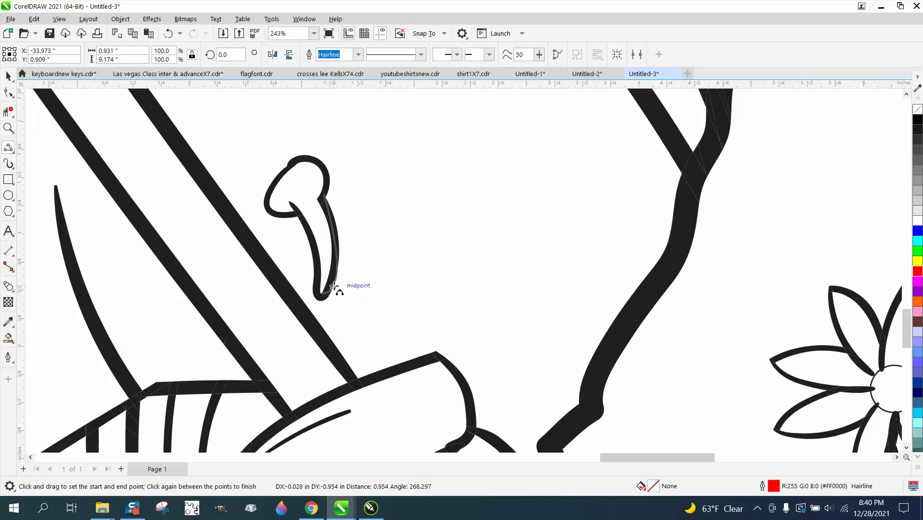
click(335, 261)
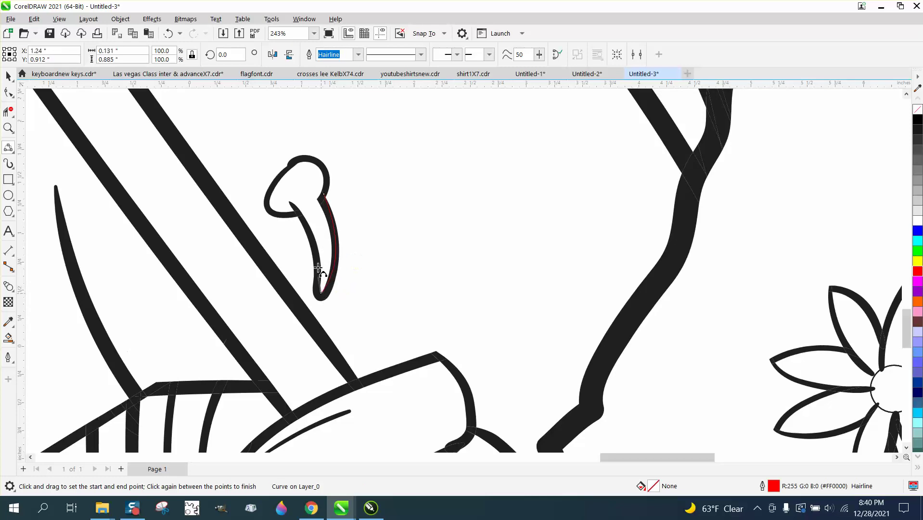
drag(321, 292, 291, 202)
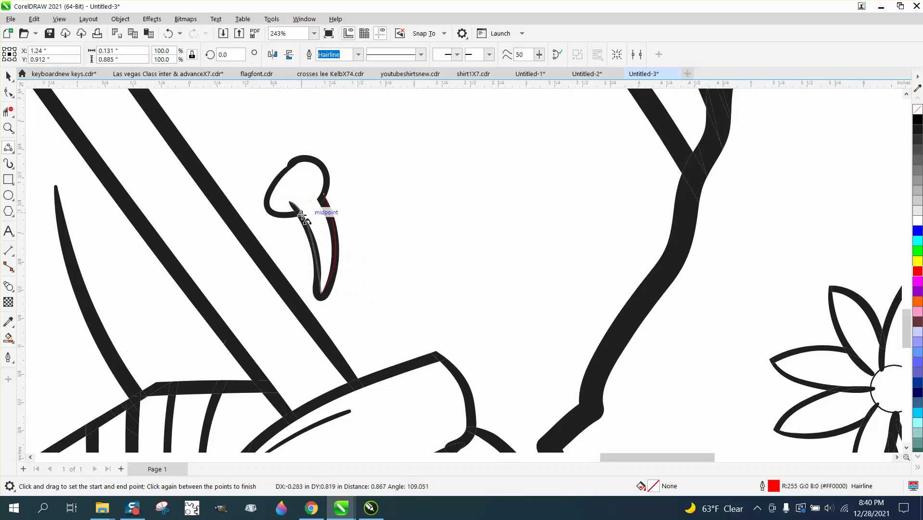
click(303, 219)
Trace the button mark's rounded head with joined 3-Point Curves, about 0.52 by 0.47 inches overall
drag(289, 201, 323, 190)
click(274, 197)
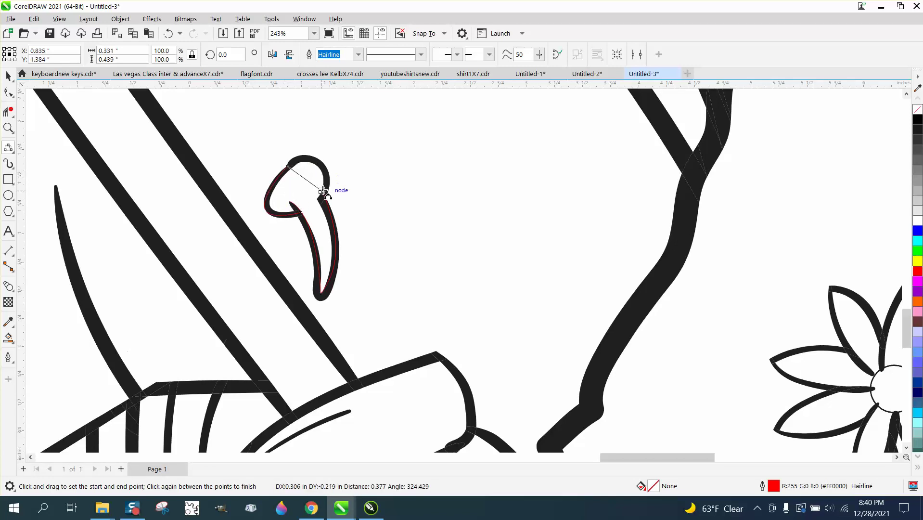
click(356, 178)
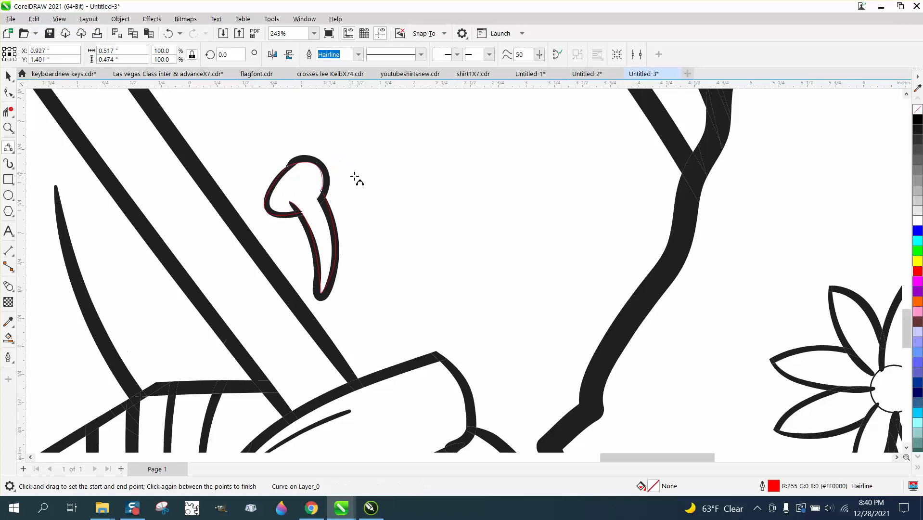
Move the traced head and tail curves of the button mark 30 inches left onto the red outline
click(8, 75)
scroll(405, 240, down, 3)
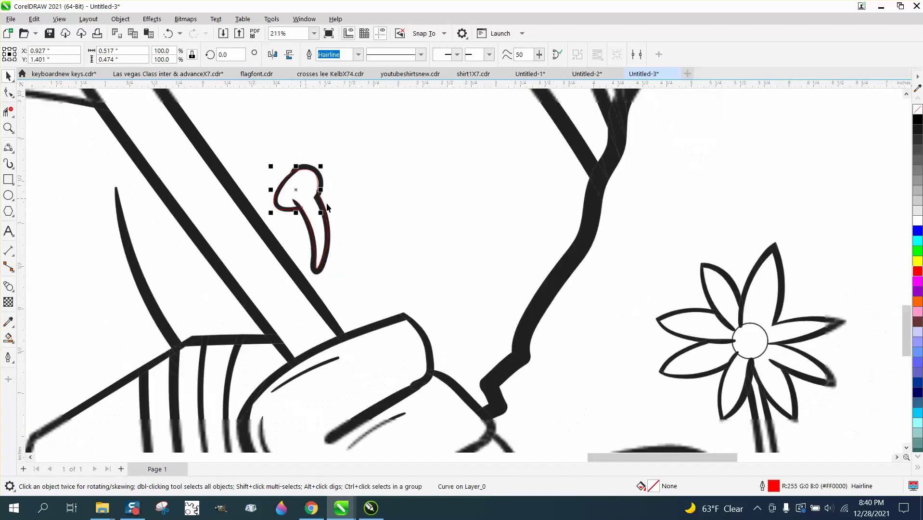
scroll(406, 239, down, 4)
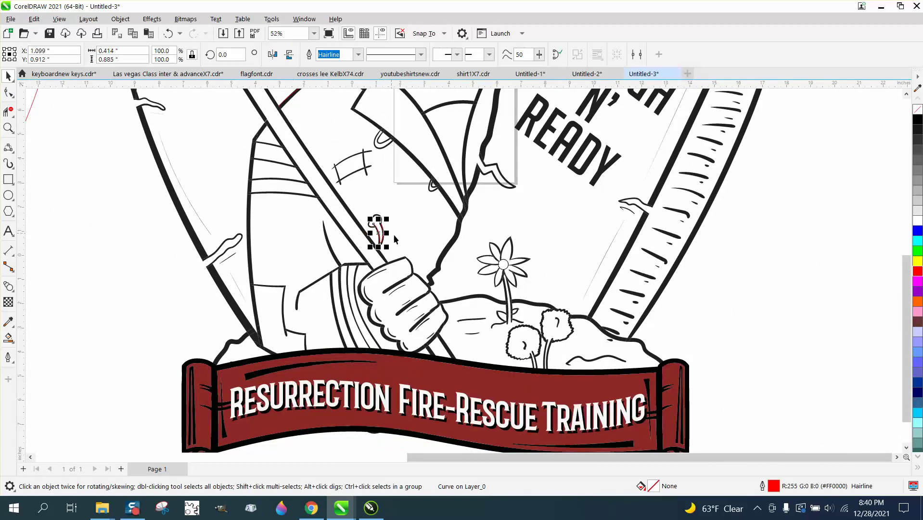
scroll(453, 255, down, 4)
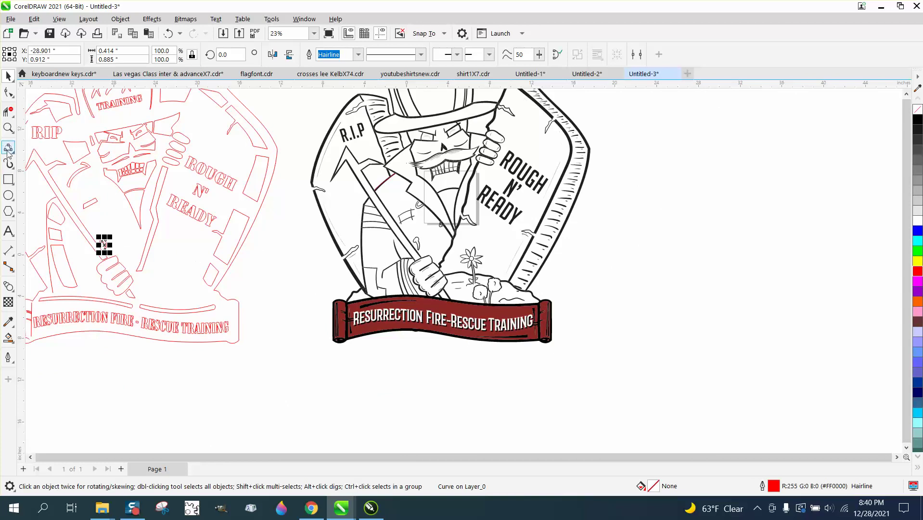
Attach the tail's outer edge to the open end of the button mark's head and extend its inner edge farther inside the head
click(9, 129)
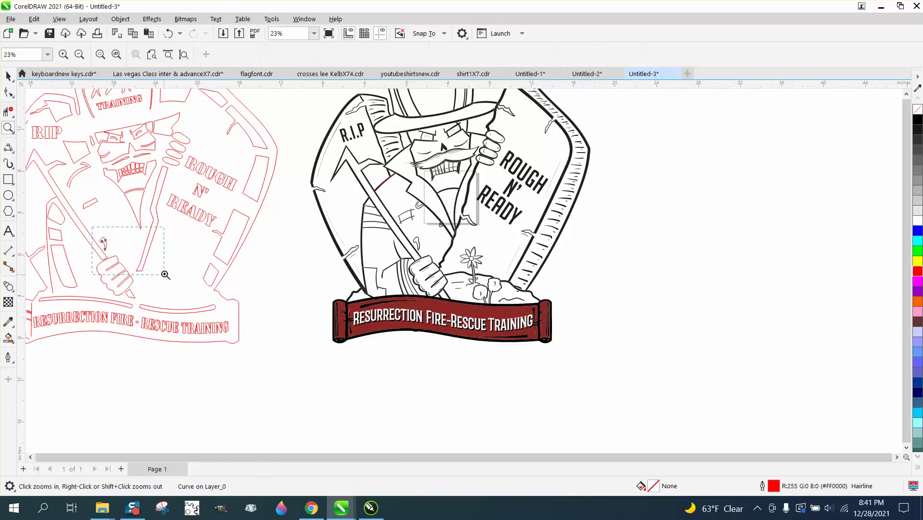
drag(165, 274, 165, 274)
drag(220, 166, 392, 269)
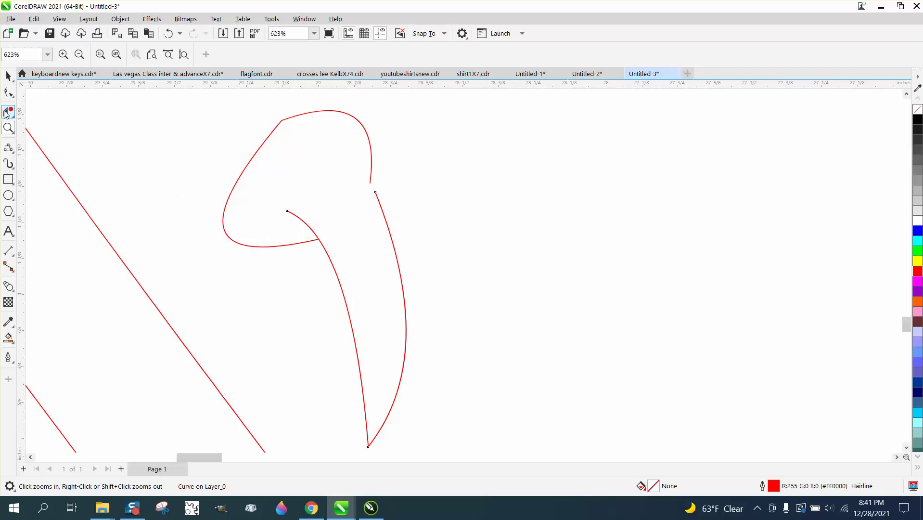
click(15, 150)
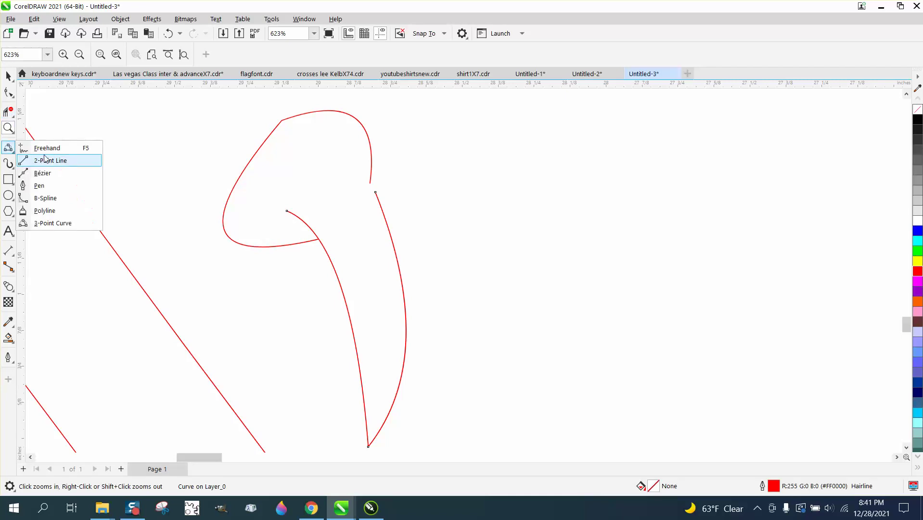
mouse_move(10, 93)
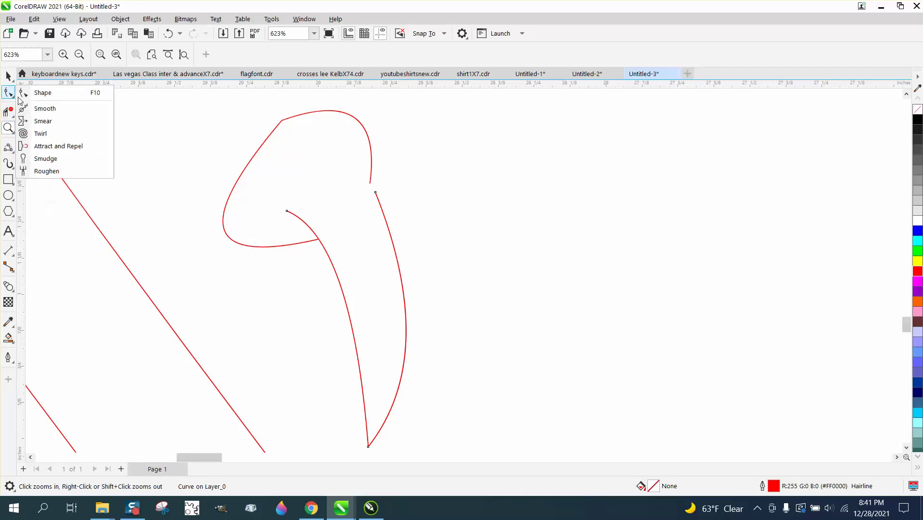
click(43, 92)
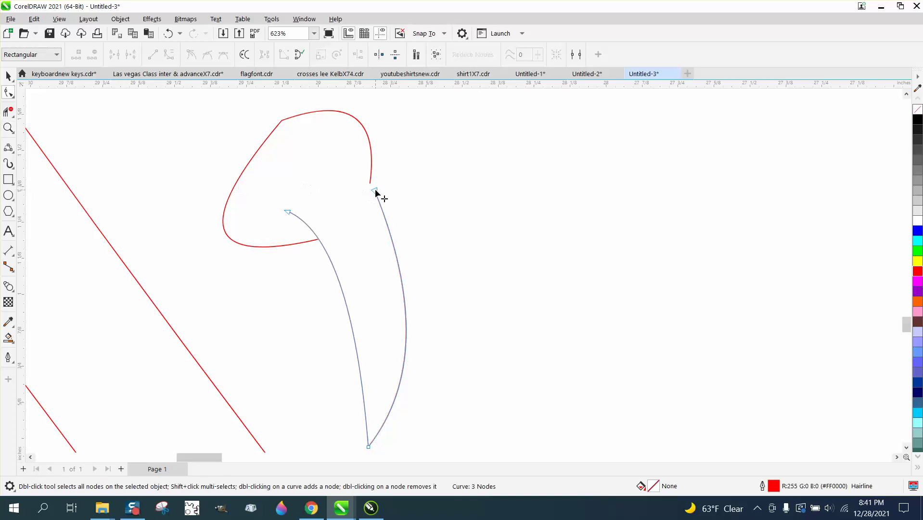
drag(376, 191, 371, 184)
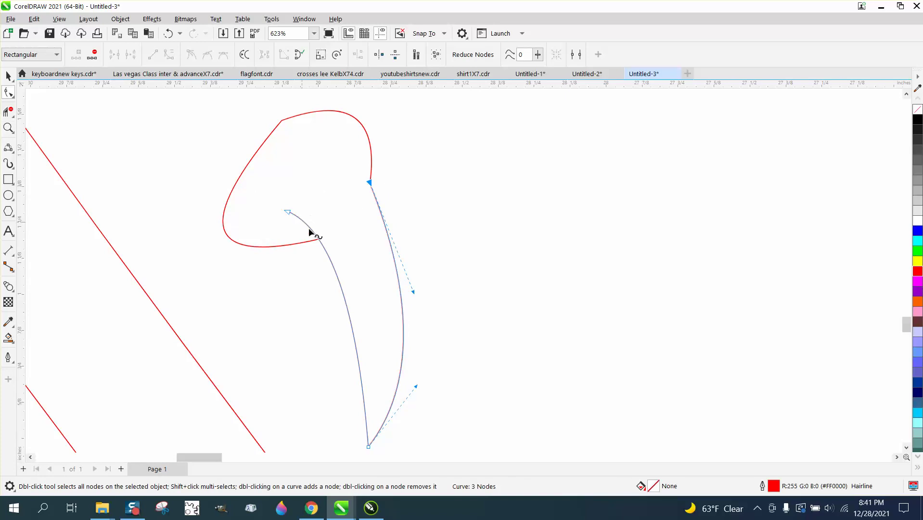
drag(288, 212, 284, 215)
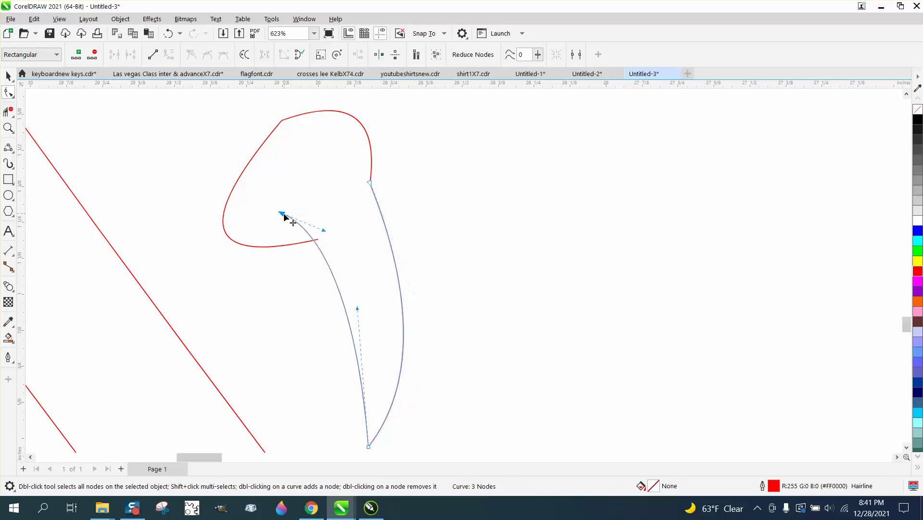
Delete the overhanging line segments where the button mark's inner tail edge crosses the lower curve of the head
click(7, 112)
click(307, 224)
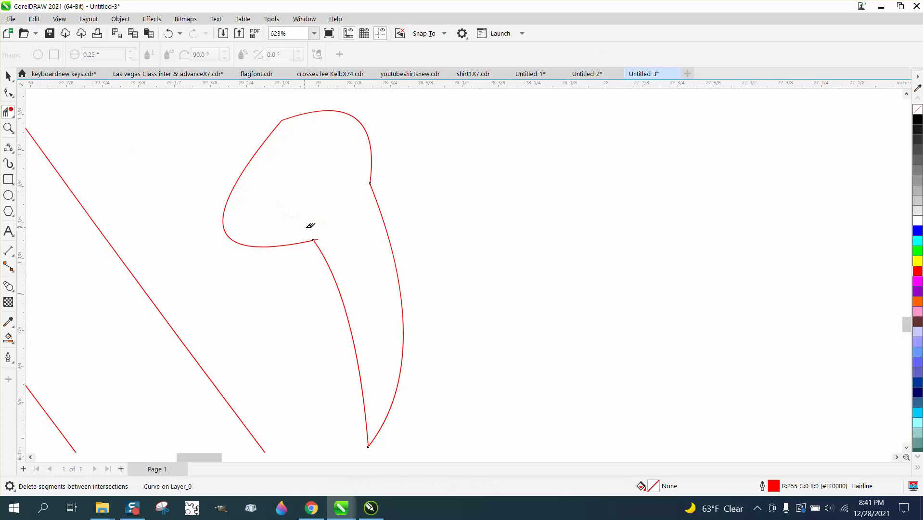
scroll(314, 226, down, 5)
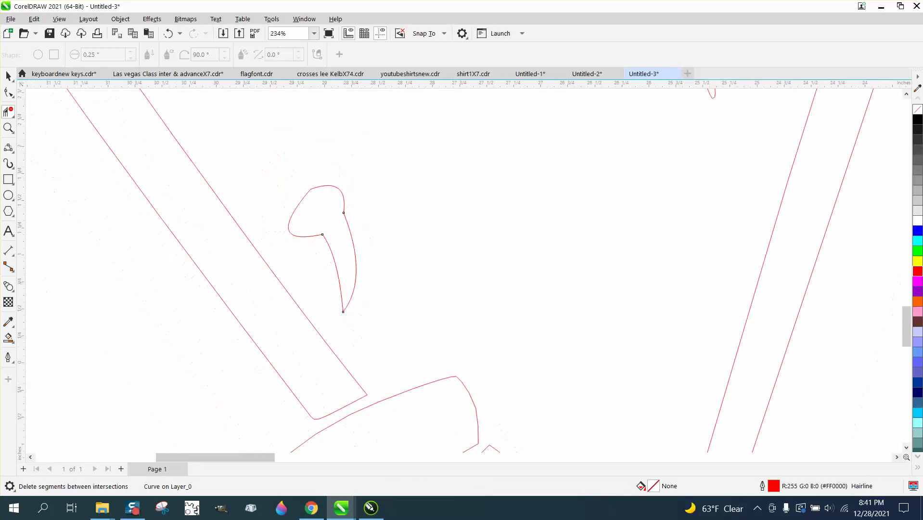
Draw a helper rectangle about 1.68 by 1.64 inches around the button mark and fill the mark's enclosed area yellow with Smart Fill
click(8, 179)
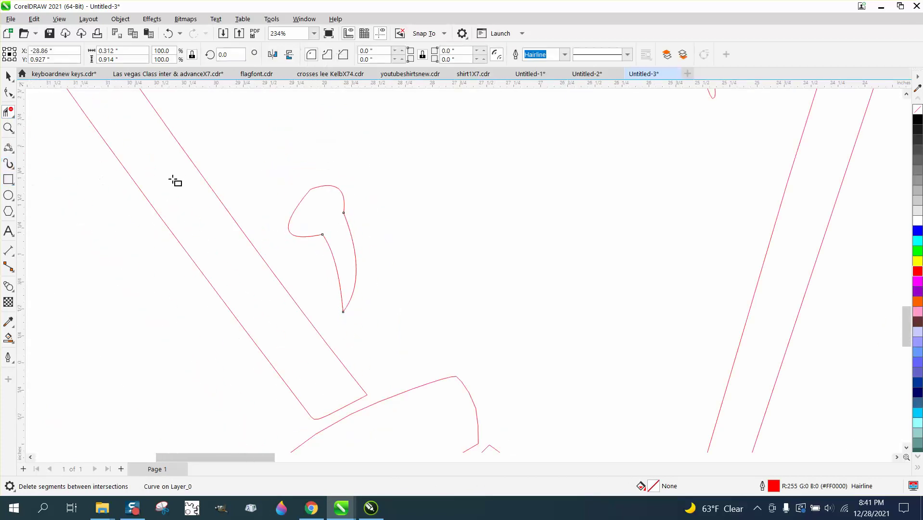
drag(238, 151, 420, 328)
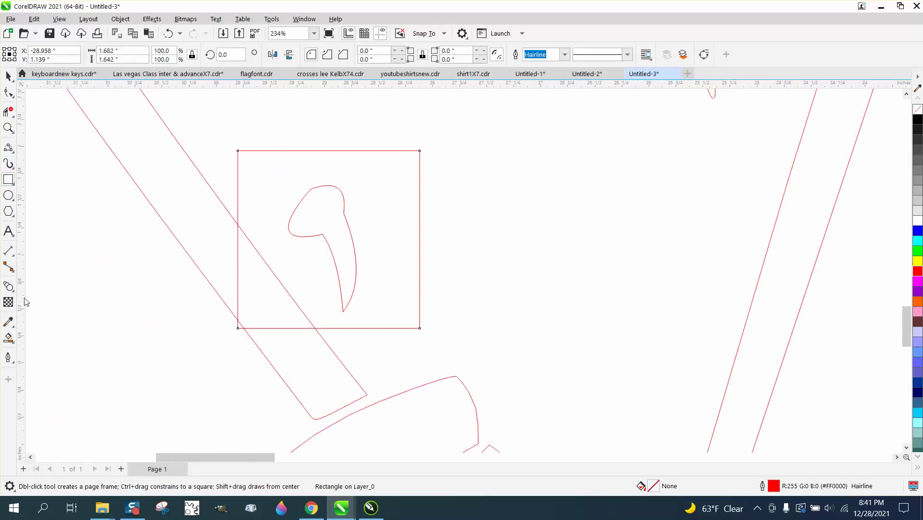
click(8, 337)
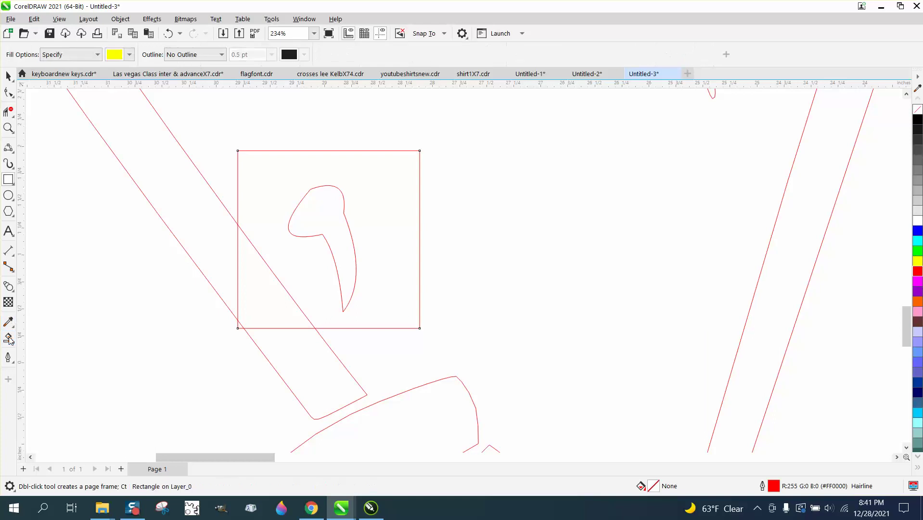
click(331, 250)
scroll(426, 256, down, 8)
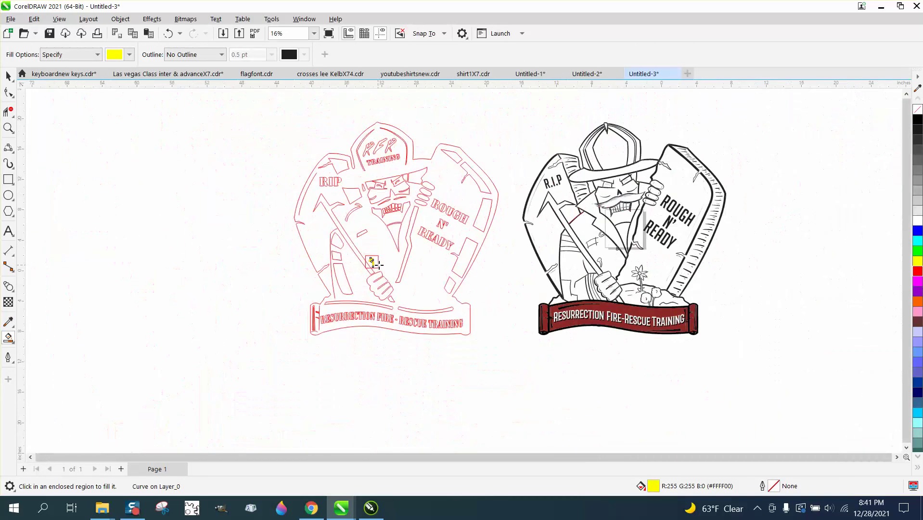
Move the yellow button mark 30 inches left off the red outline and clear the helper rectangle and loose traced lines
key(space)
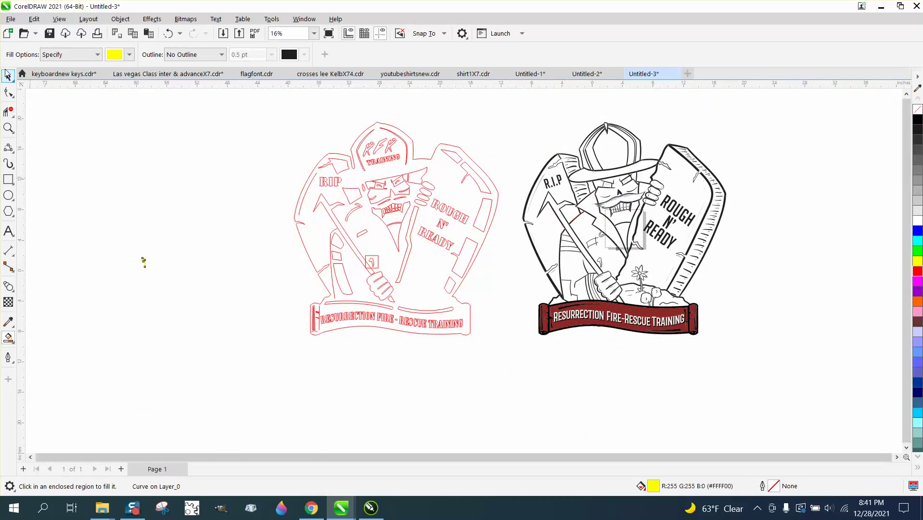
click(375, 264)
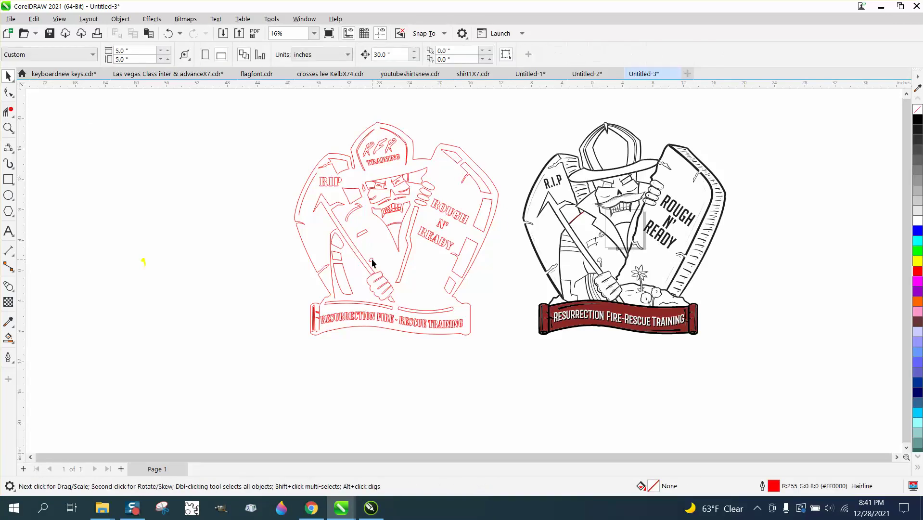
drag(119, 246, 168, 286)
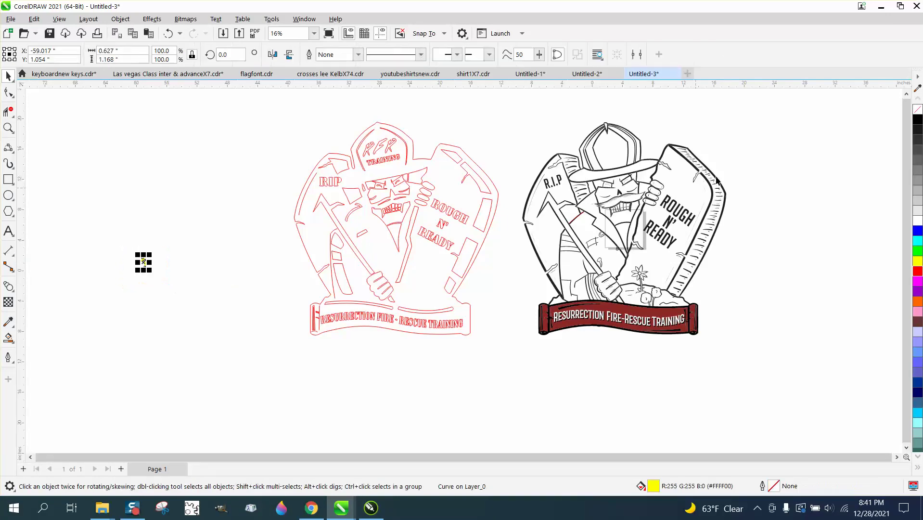
Remove the button mark's yellow fill, give it a red hairline outline and move it 30 inches right onto the red outline
click(918, 110)
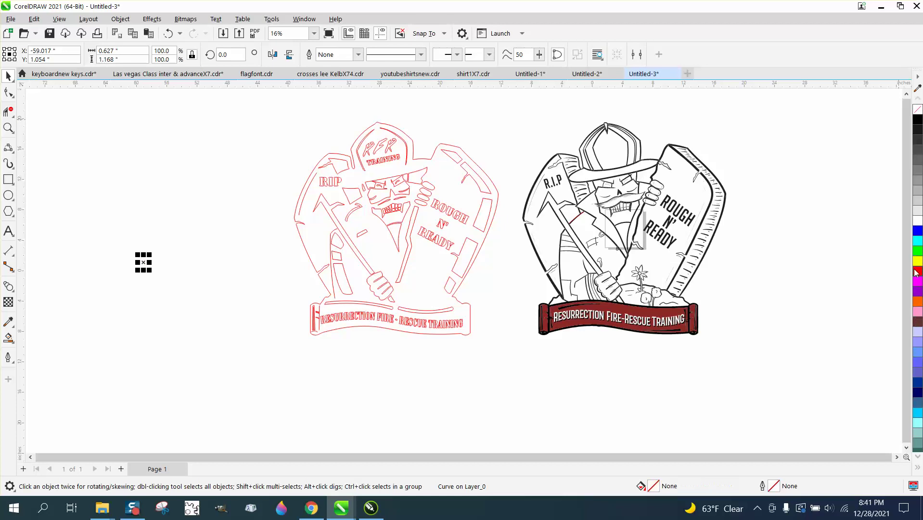
right_click(917, 271)
key(Right)
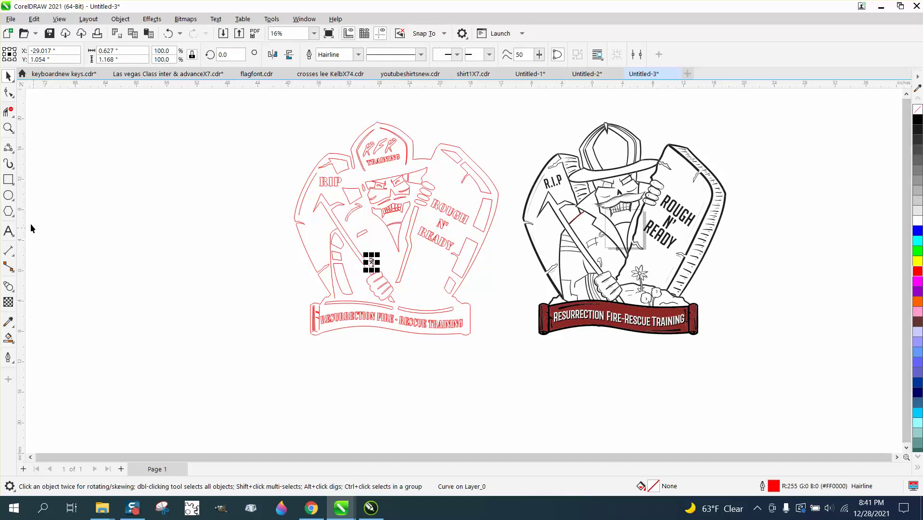
Trace the straight crease lines on the gripping hand's fingers with 2-Point Lines, the uppermost about 0.79 by 0.41 inches, and shift them onto the red outline
click(8, 127)
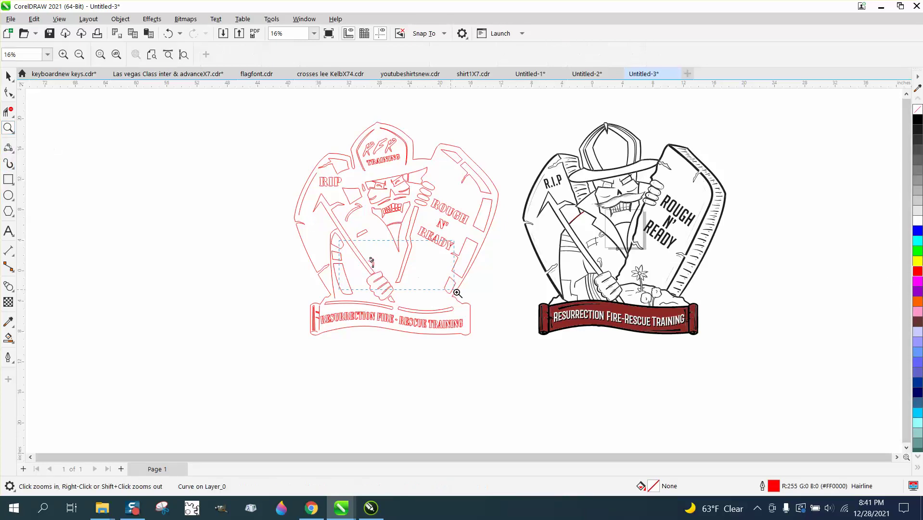
drag(339, 240, 455, 291)
scroll(275, 288, down, 4)
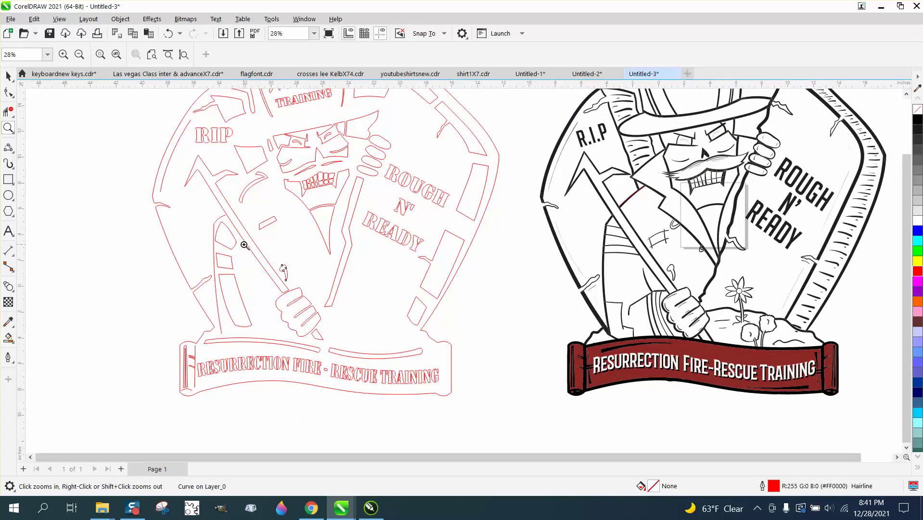
drag(616, 280, 751, 360)
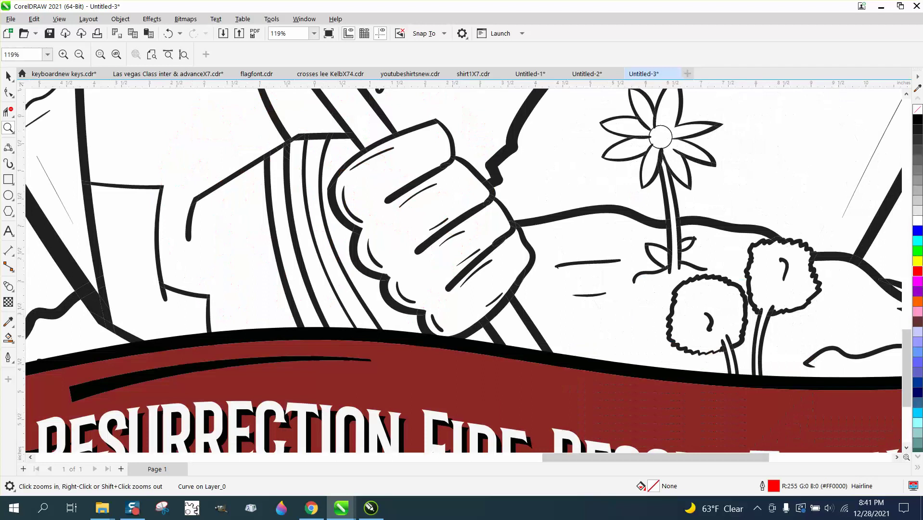
click(12, 151)
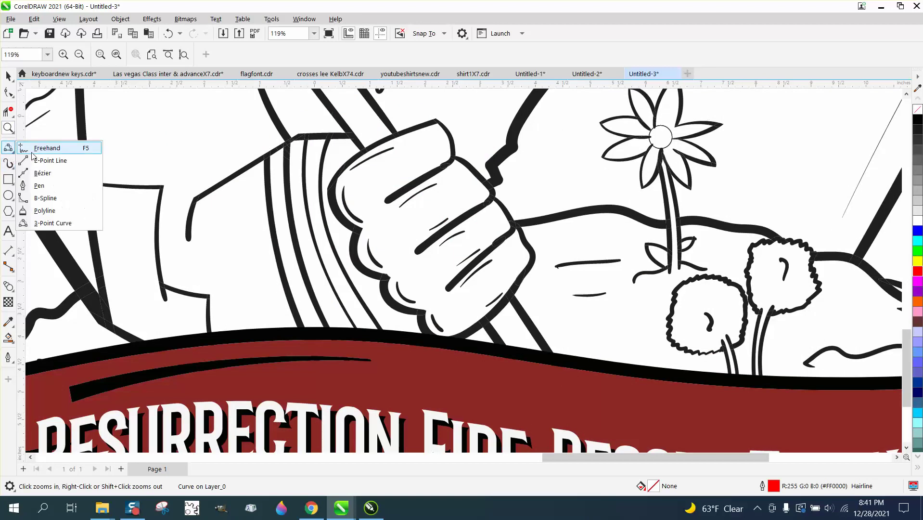
click(39, 159)
drag(395, 148, 350, 169)
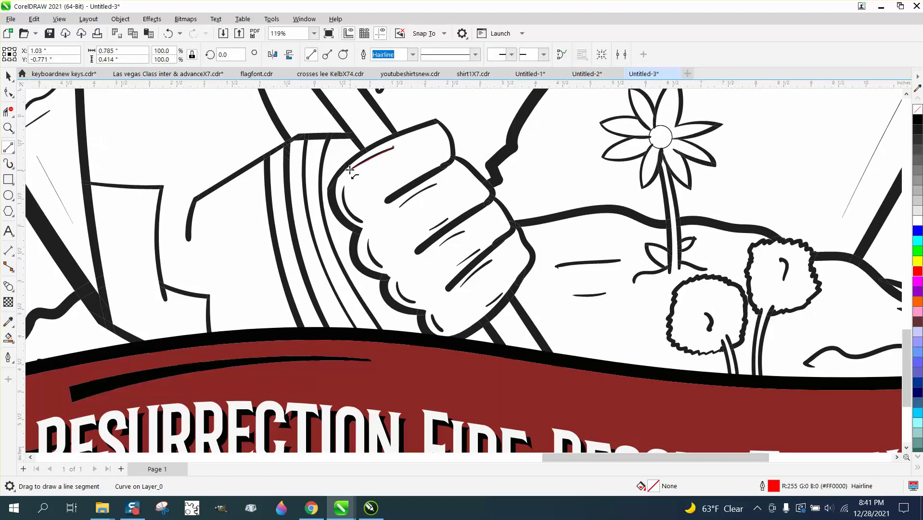
mouse_move(436, 184)
mouse_down()
mouse_move(400, 207)
mouse_move(463, 258)
mouse_move(464, 285)
mouse_up()
Trace the curved shading marks on the upper two knuckles with 3-Point Curves, about 0.34 by 0.63 and 0.29 by 0.52 inches, and move them 30 inches left
drag(345, 187, 362, 221)
click(169, 33)
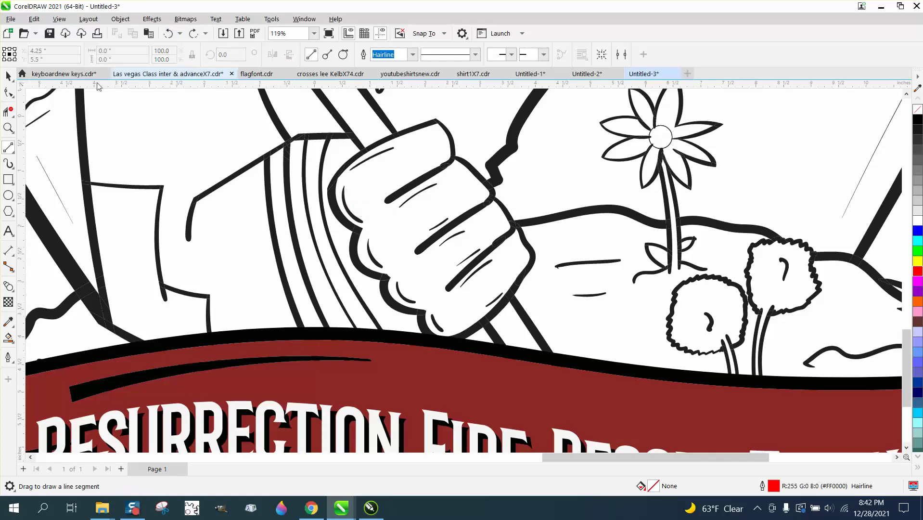
click(16, 156)
click(53, 228)
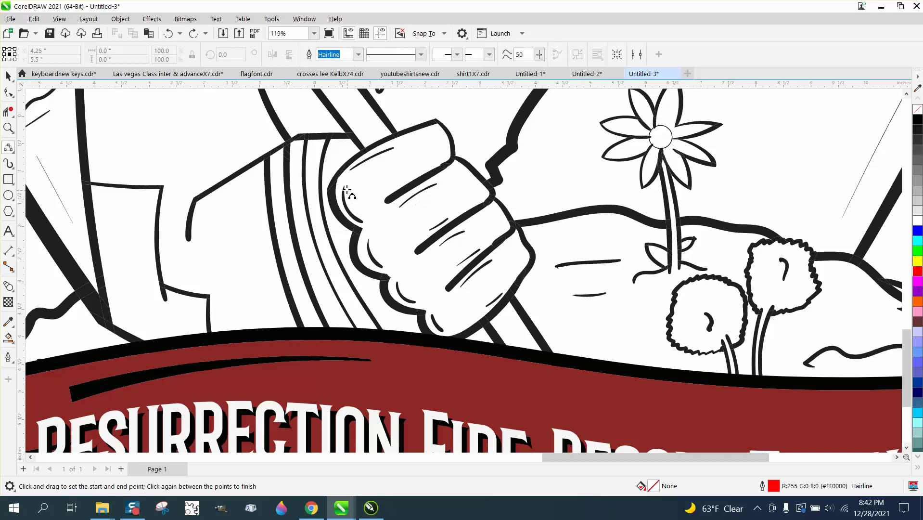
drag(344, 188, 347, 208)
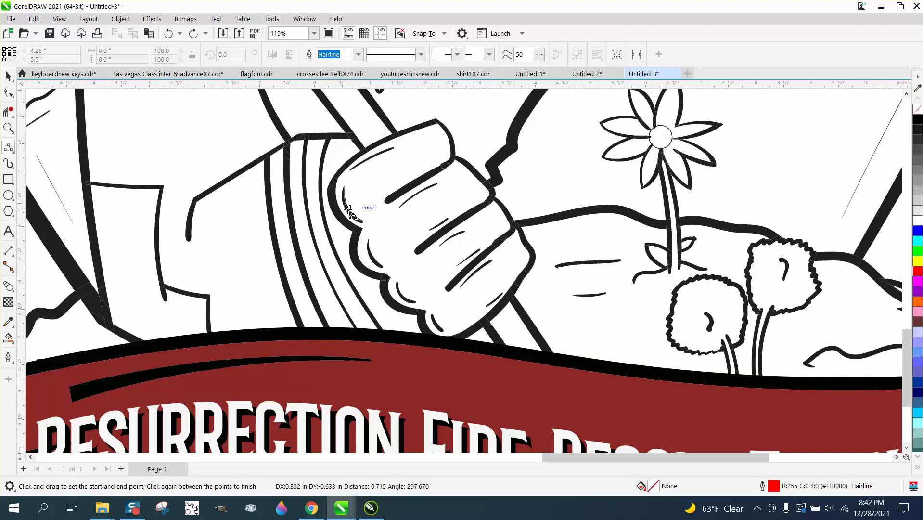
click(348, 208)
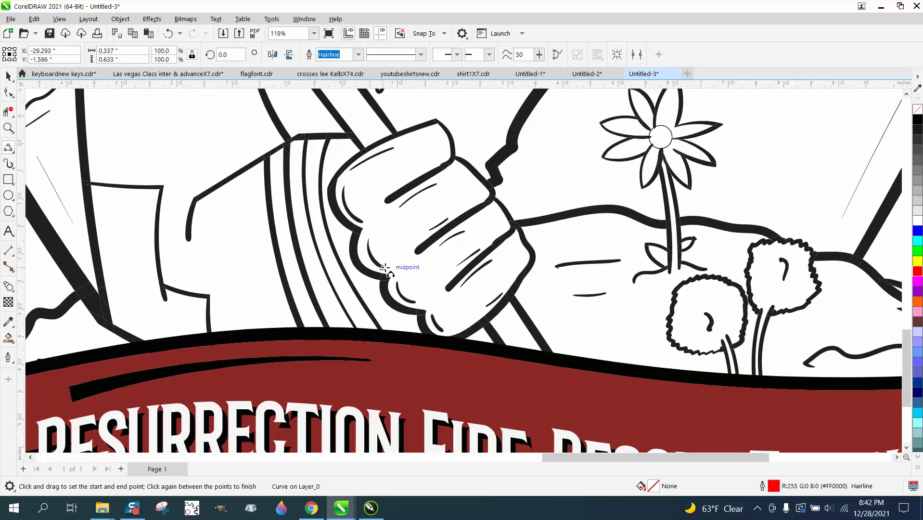
drag(384, 273, 369, 252)
click(372, 260)
Trace the lower two knuckles' shading curves, about 0.33 by 0.38 and 0.21 by 0.31 inches, moving them 60 and 30 inches left respectively
drag(414, 297, 396, 283)
click(397, 293)
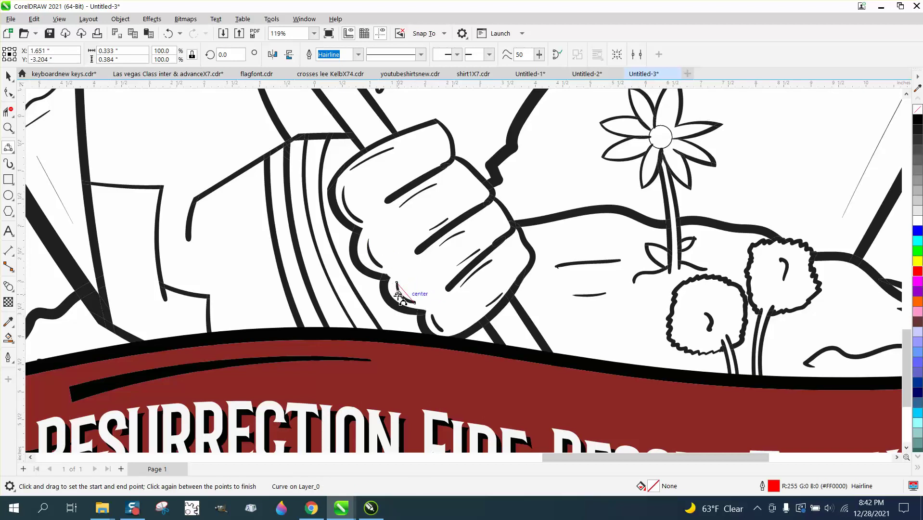
drag(441, 331, 451, 314)
click(435, 318)
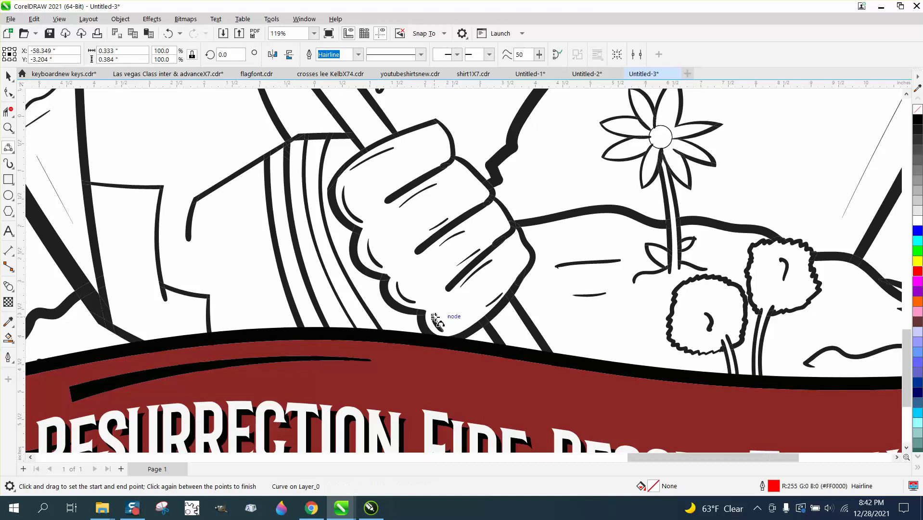
Move the second knuckle's shading curve about 0.17 inches up within the hand on the red outline
scroll(527, 296, down, 4)
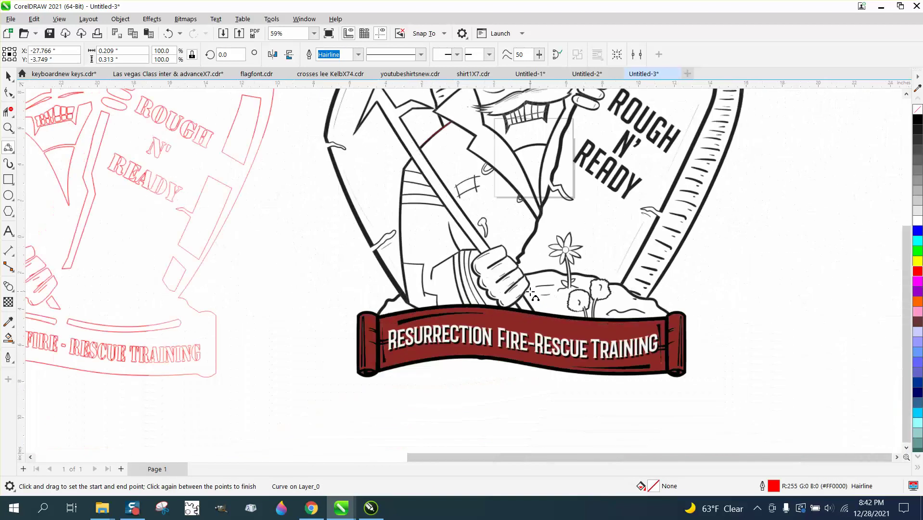
scroll(531, 294, down, 4)
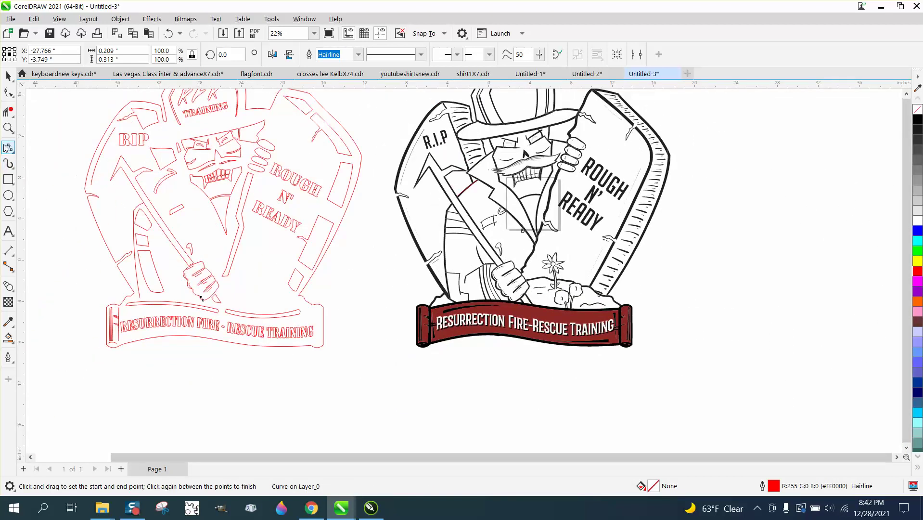
click(8, 128)
drag(155, 256, 317, 346)
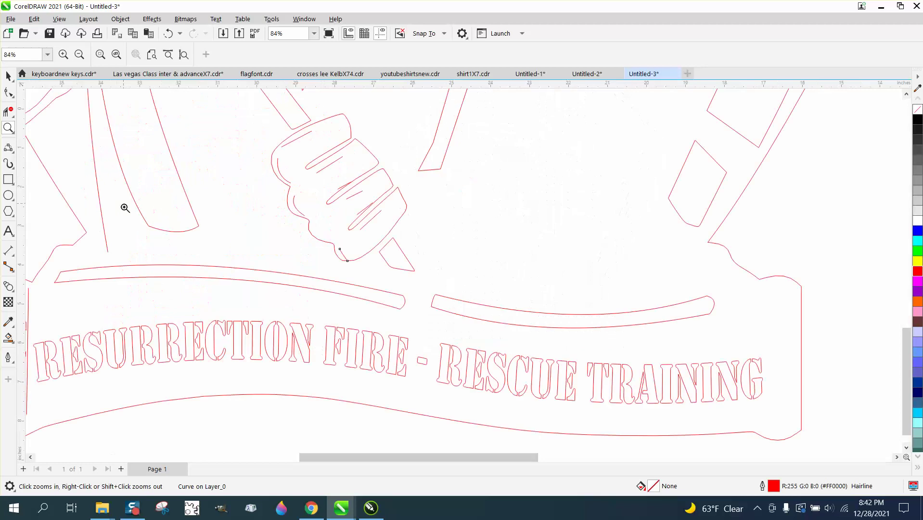
drag(249, 150, 476, 304)
click(8, 92)
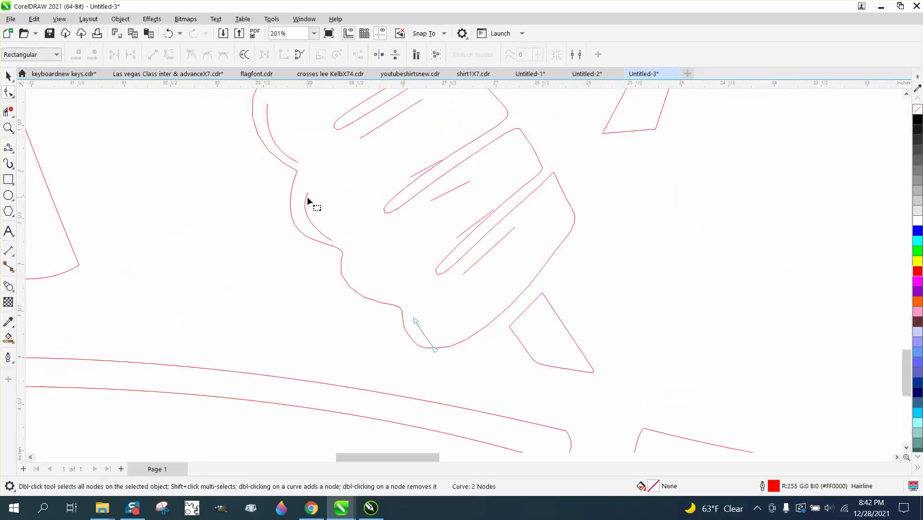
click(307, 200)
click(8, 76)
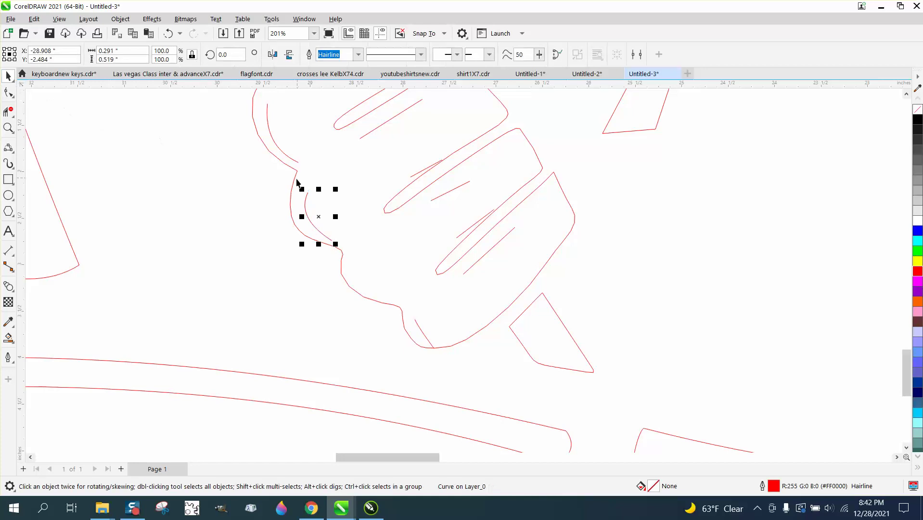
mouse_move(327, 225)
mouse_down()
mouse_move(320, 213)
mouse_move(330, 209)
mouse_up()
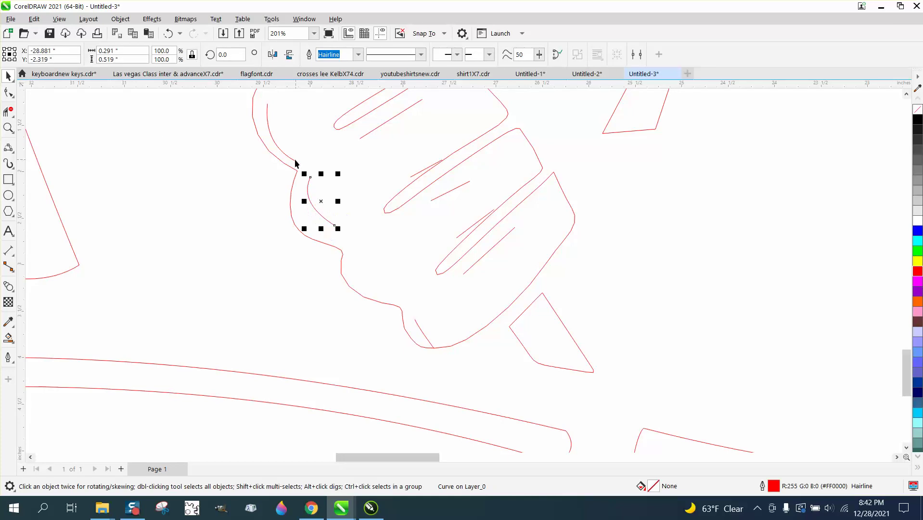
Nudge the top knuckle's shading curve slightly up, and copy the second knuckle's curve onto the third knuckle, rotated about 11 degrees
drag(291, 161, 290, 152)
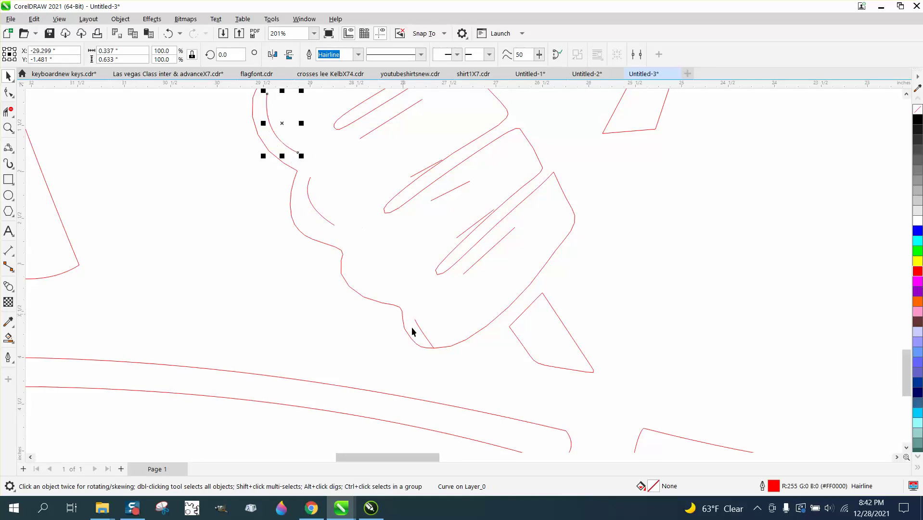
click(325, 219)
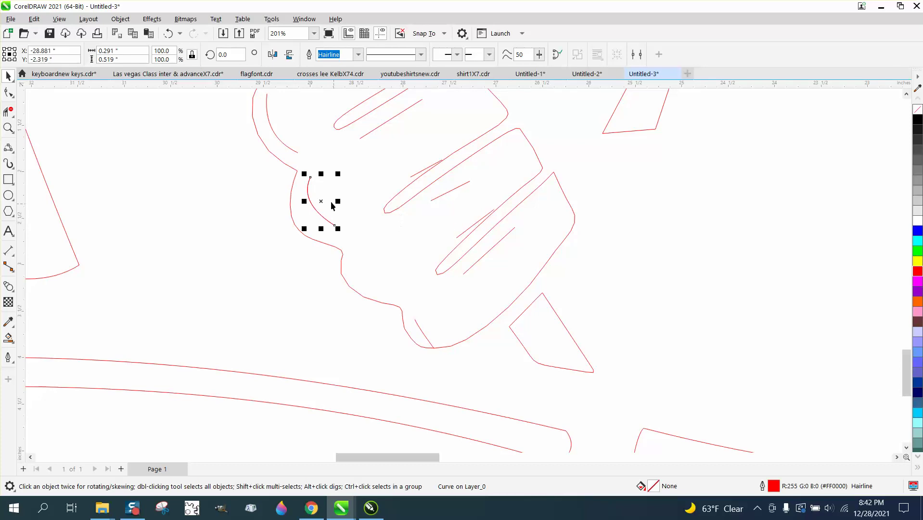
drag(321, 202, 370, 270)
click(370, 271)
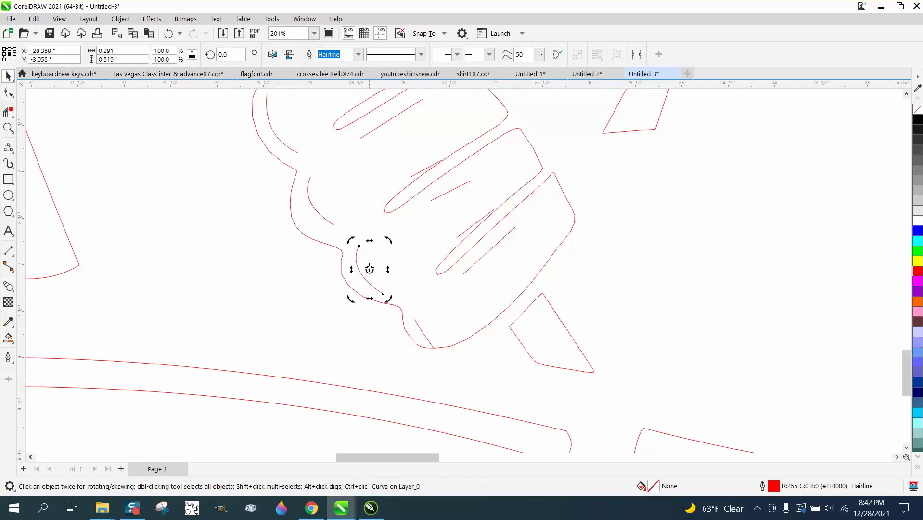
drag(387, 240, 382, 233)
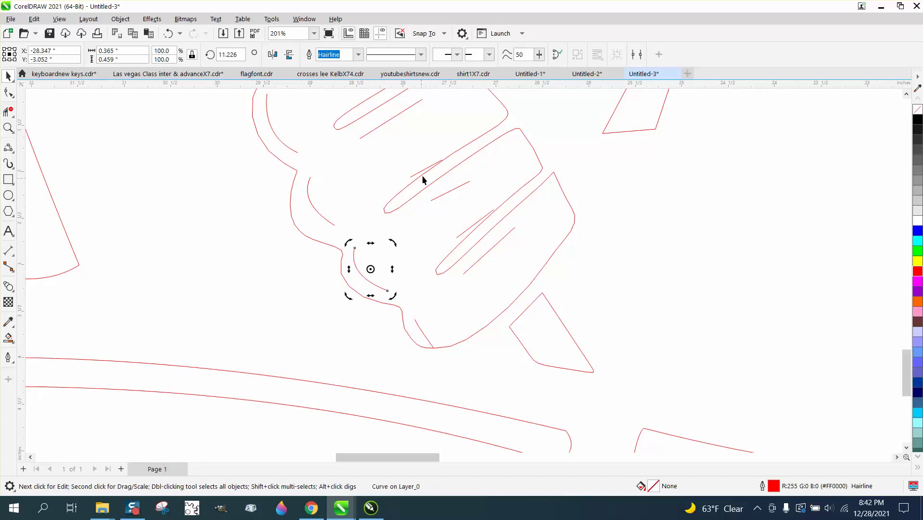
Shift the two short crease lines that cross the finger gaps up and left, clear of the hand outline
click(424, 170)
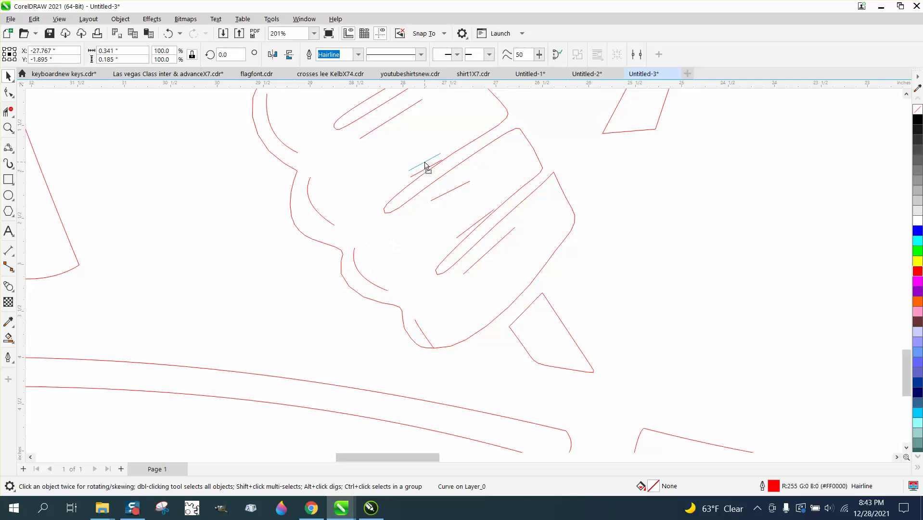
click(472, 224)
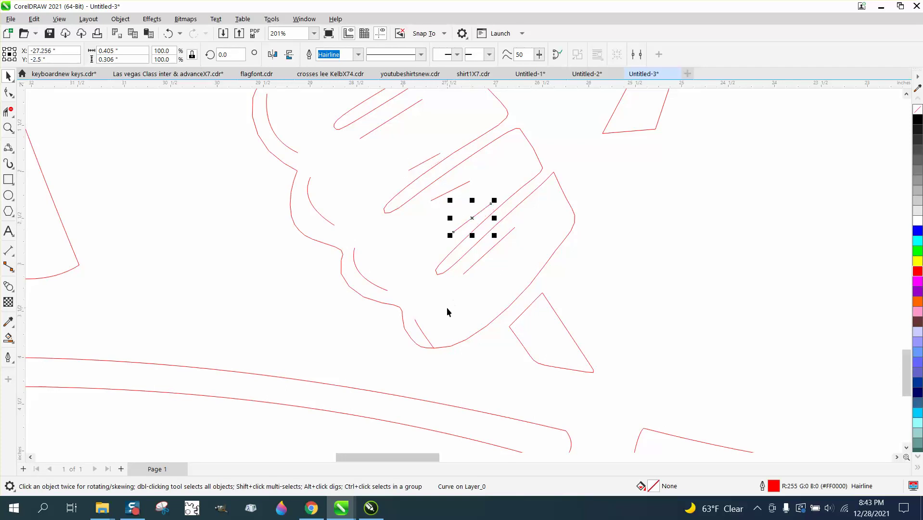
Smooth all nodes of the gripping hand's outline with a curve smoothness of 20
scroll(431, 334, down, 1)
scroll(431, 337, down, 1)
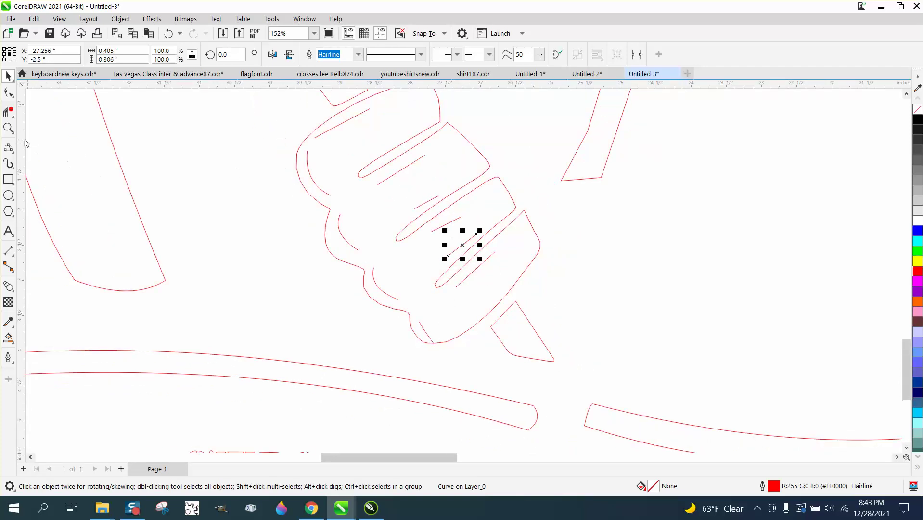
click(9, 127)
click(301, 166)
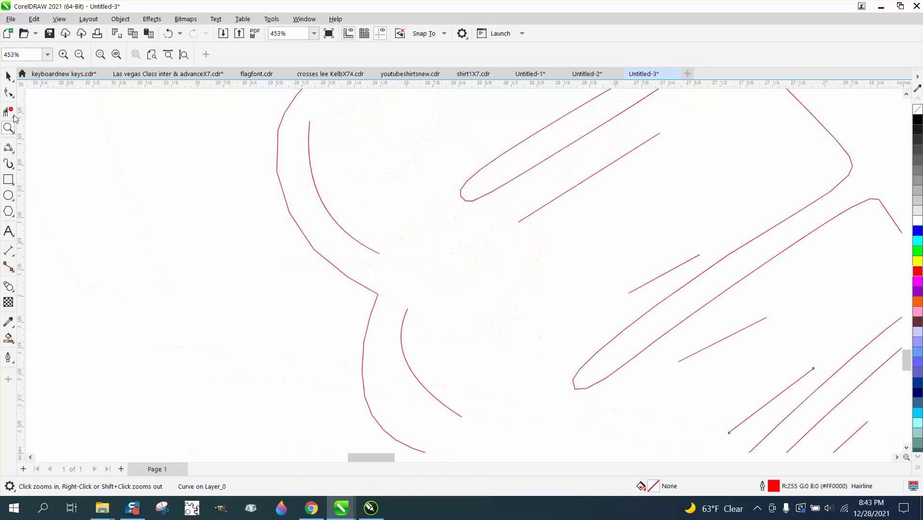
click(8, 92)
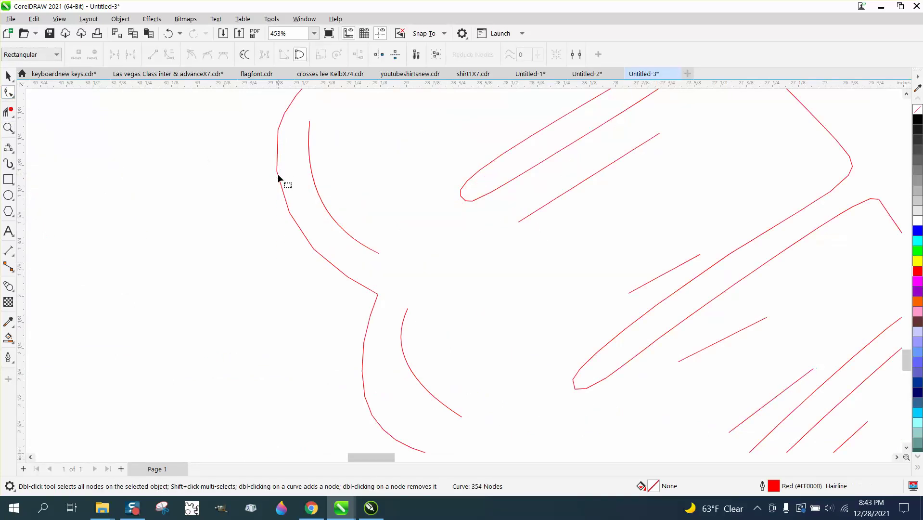
click(277, 174)
scroll(269, 167, down, 3)
scroll(268, 165, down, 2)
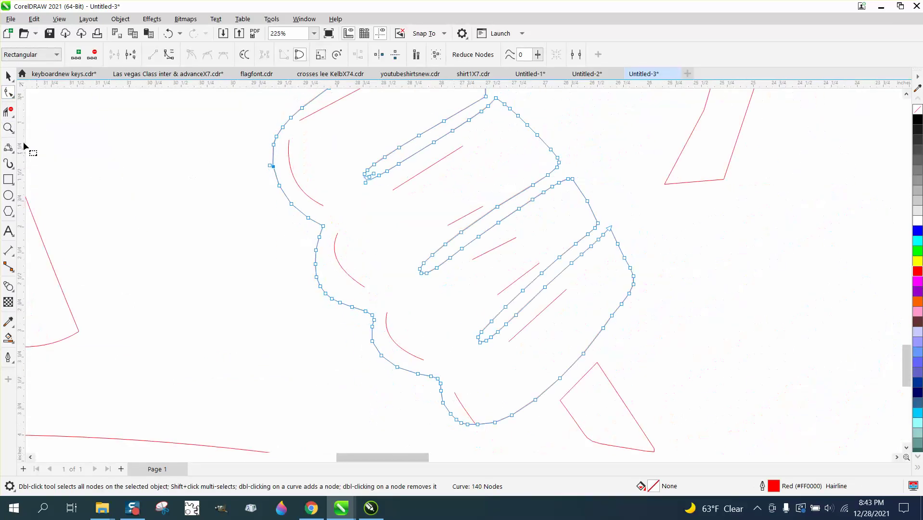
scroll(157, 179, down, 2)
scroll(265, 238, down, 6)
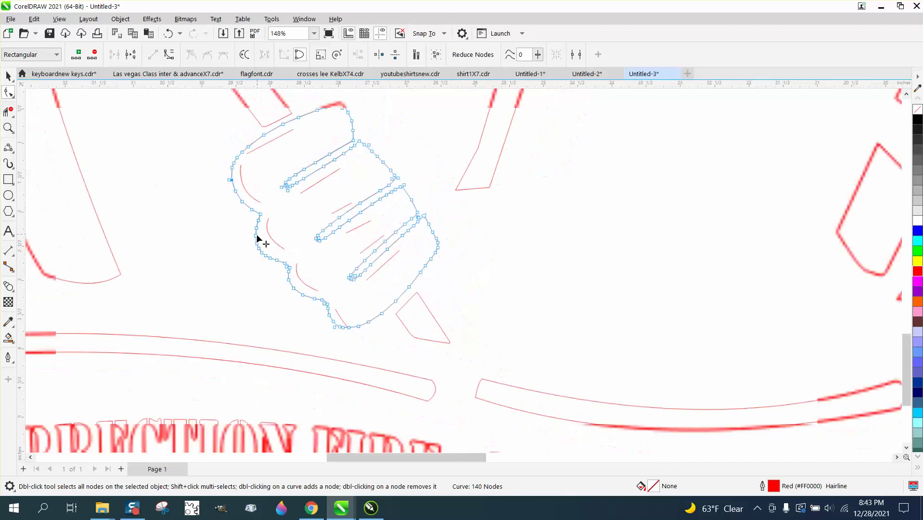
drag(221, 168, 367, 299)
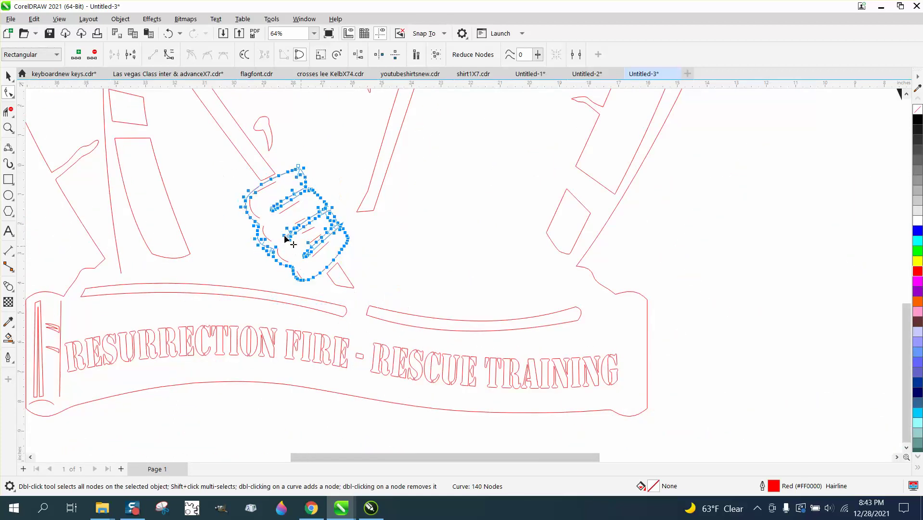
drag(205, 151, 269, 212)
drag(418, 315, 418, 314)
text(20)
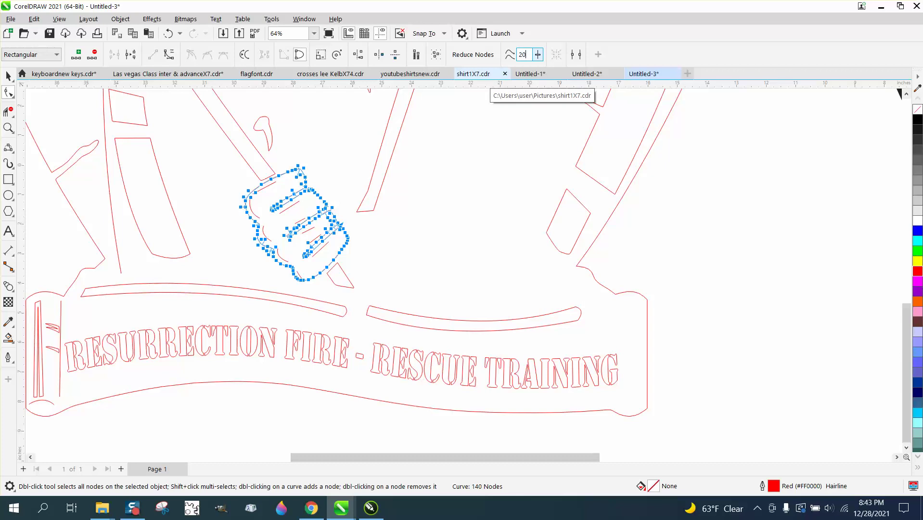
key(Return)
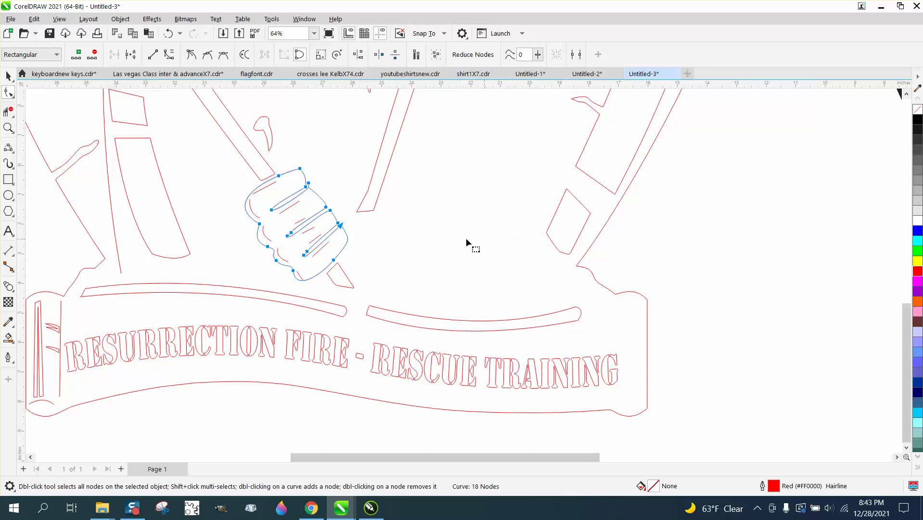
Reshape the second finger's upper corner on the hand outline by moving its node and adjusting the curve so it rounds off
click(8, 128)
drag(252, 137, 423, 290)
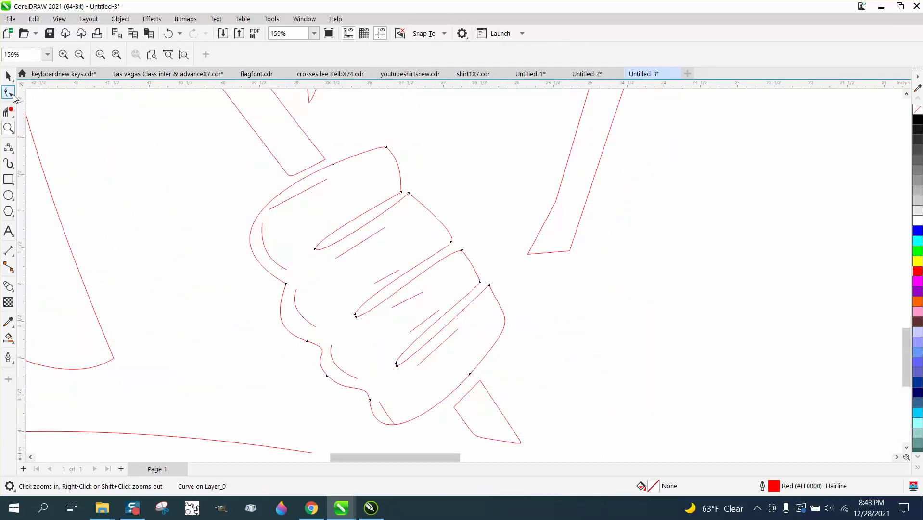
click(9, 92)
mouse_move(408, 193)
mouse_down()
mouse_move(417, 201)
mouse_move(415, 186)
mouse_up()
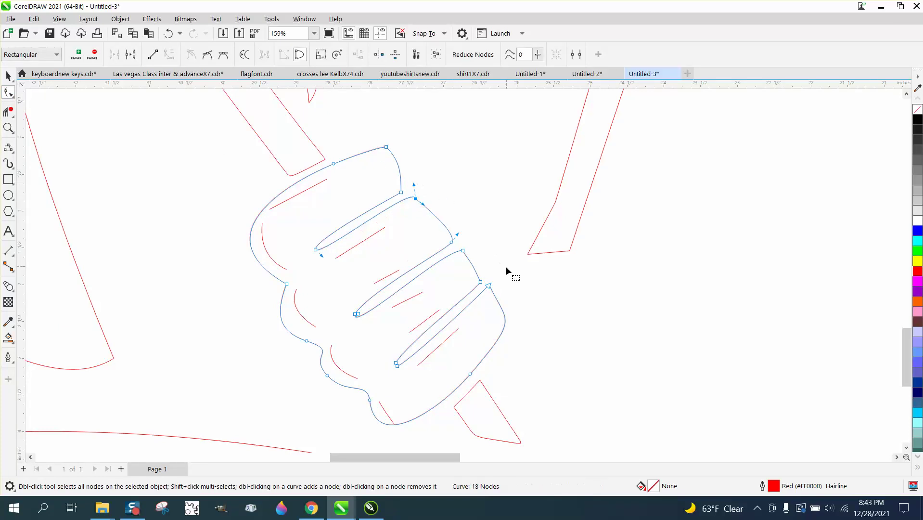
Delete the extra node at the inner tip of the middle finger gap and adjust the remaining node's handles to round the tip
click(9, 127)
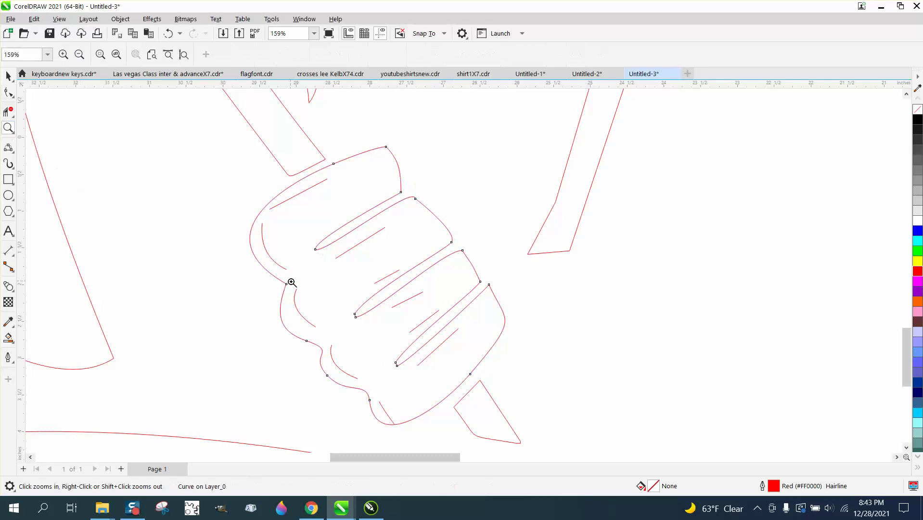
drag(330, 299, 405, 340)
click(9, 92)
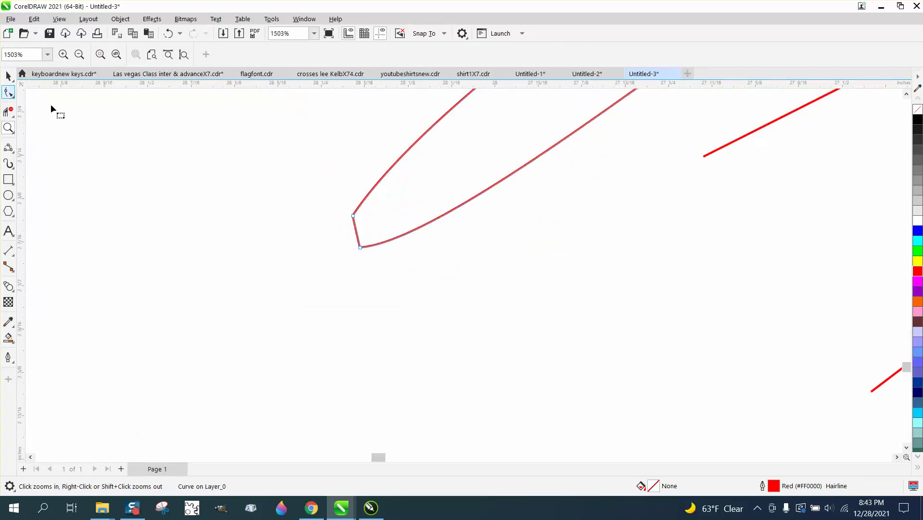
double_click(353, 216)
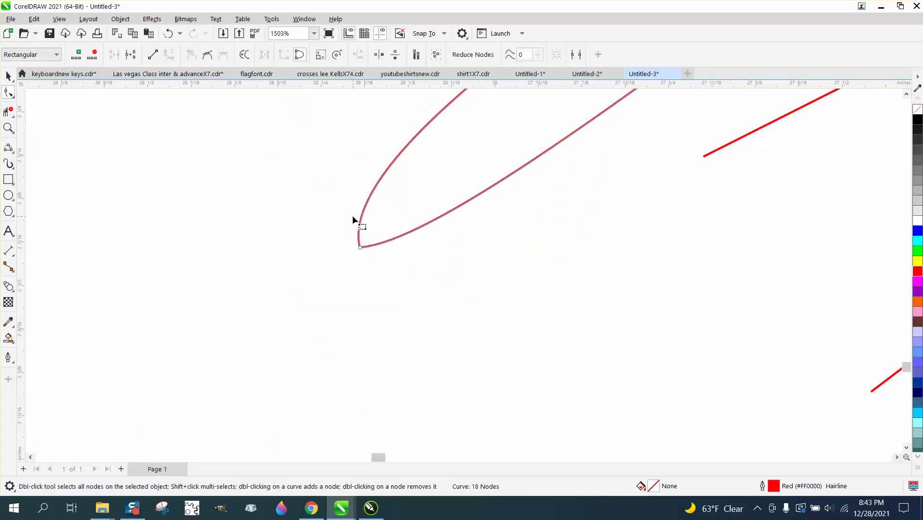
click(361, 247)
scroll(406, 289, down, 2)
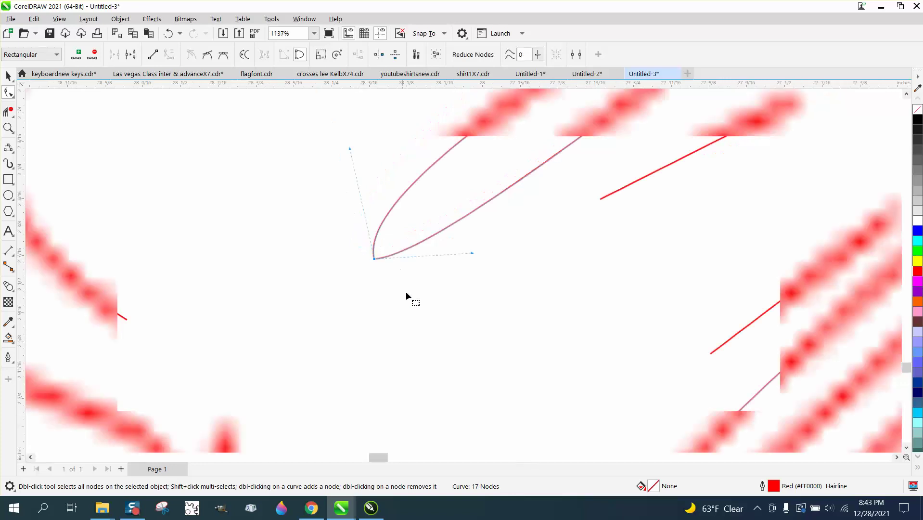
drag(364, 184, 355, 226)
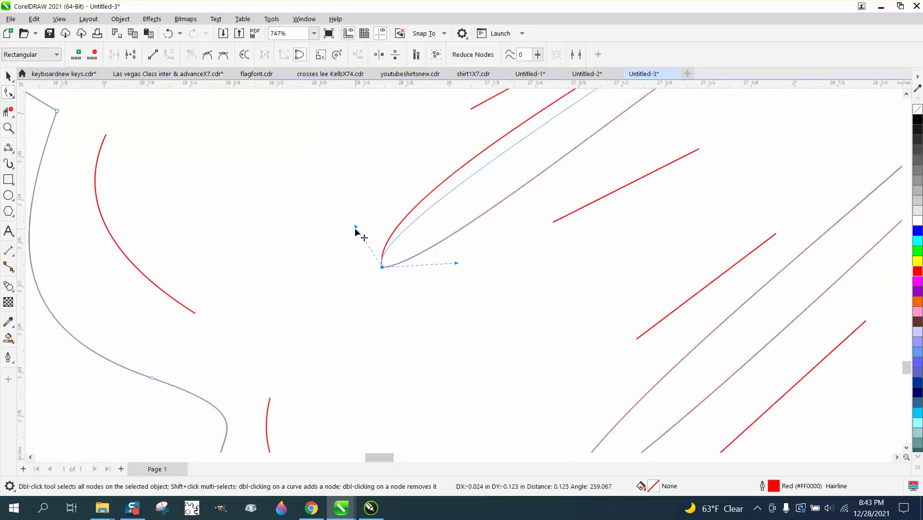
drag(456, 263, 410, 298)
scroll(425, 296, down, 4)
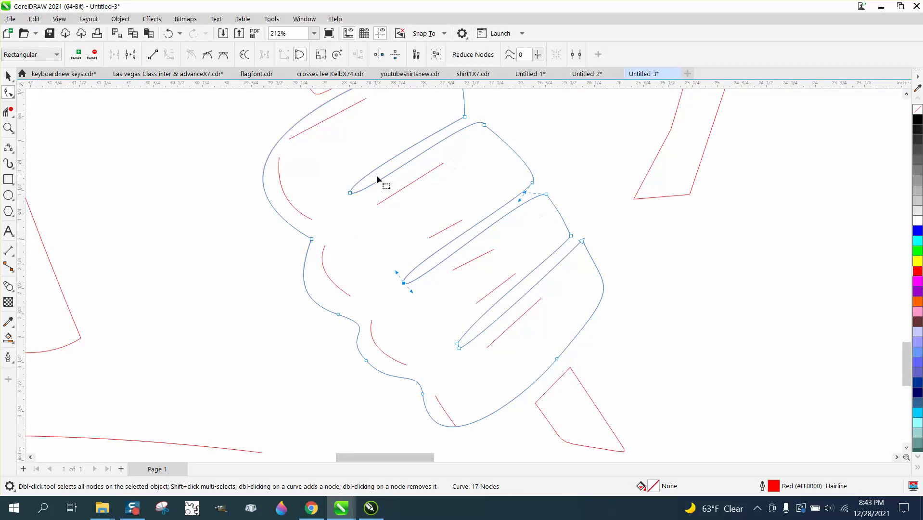
scroll(350, 198, down, 2)
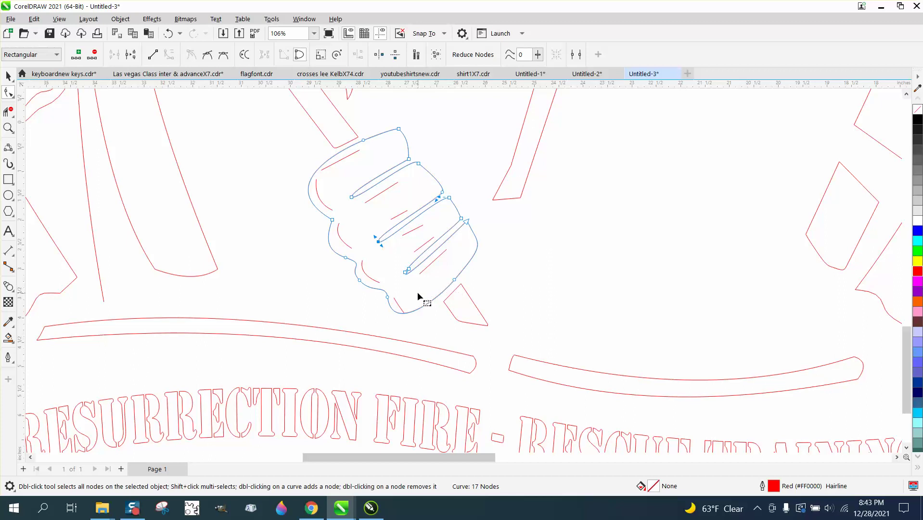
Test-fill the closed hand outline with yellow and undo the fill
click(8, 127)
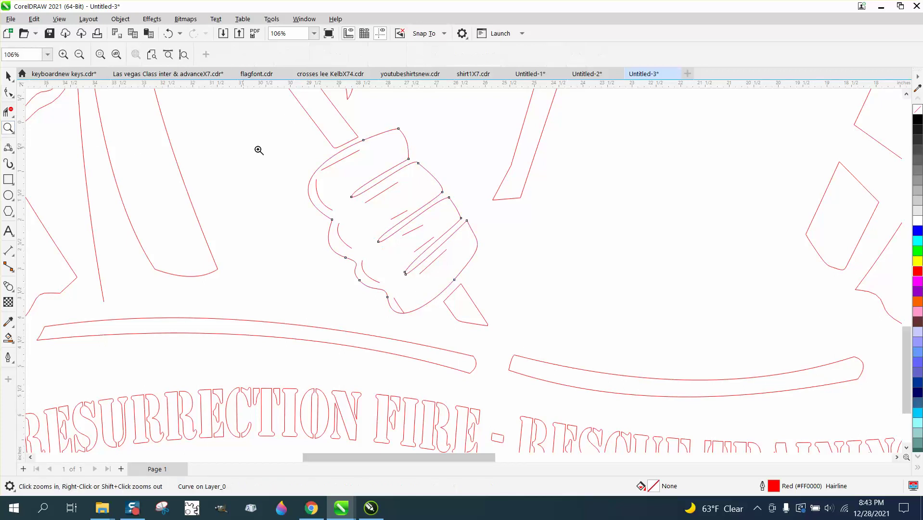
drag(289, 124, 556, 330)
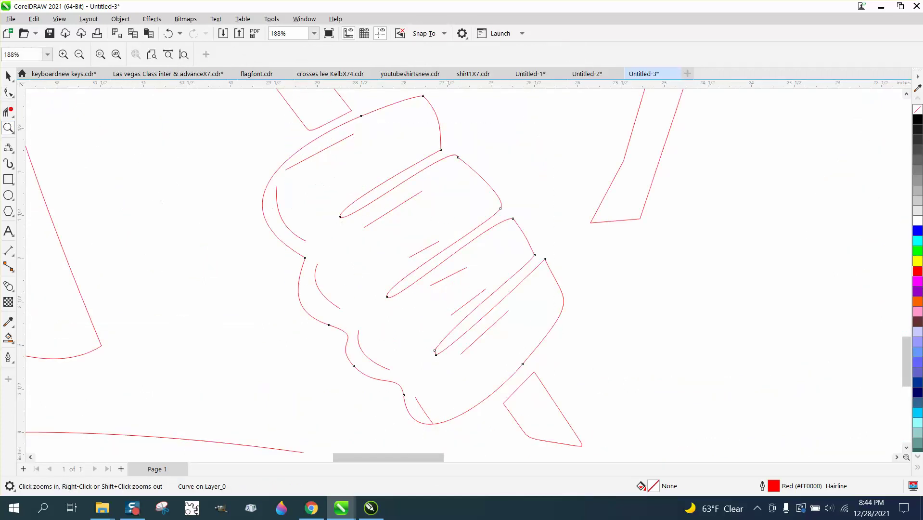
click(8, 338)
click(330, 246)
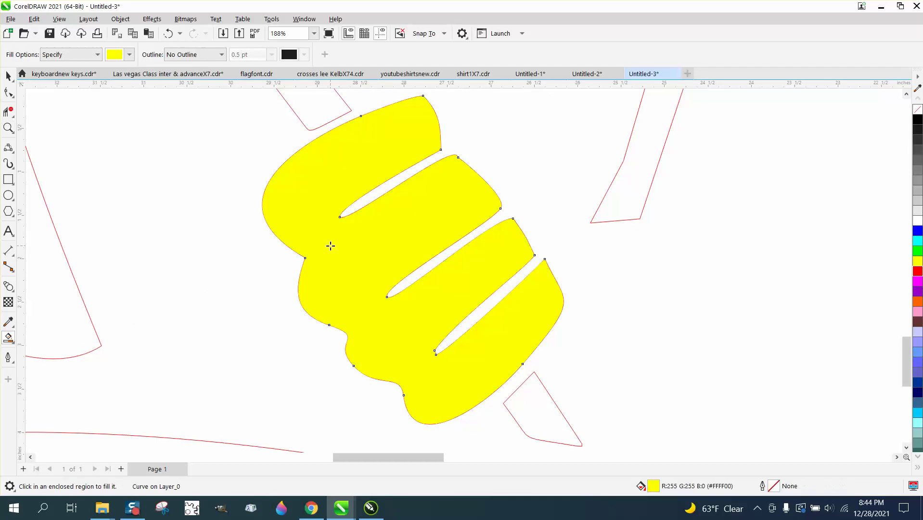
click(168, 33)
scroll(306, 166, down, 4)
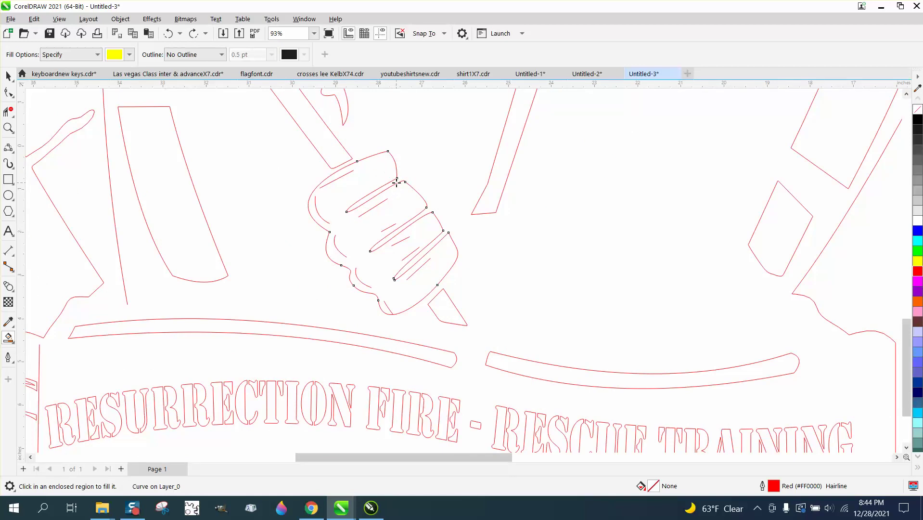
Move the hand outline 30 inches left, away from the logo outline
click(8, 76)
scroll(582, 197, down, 6)
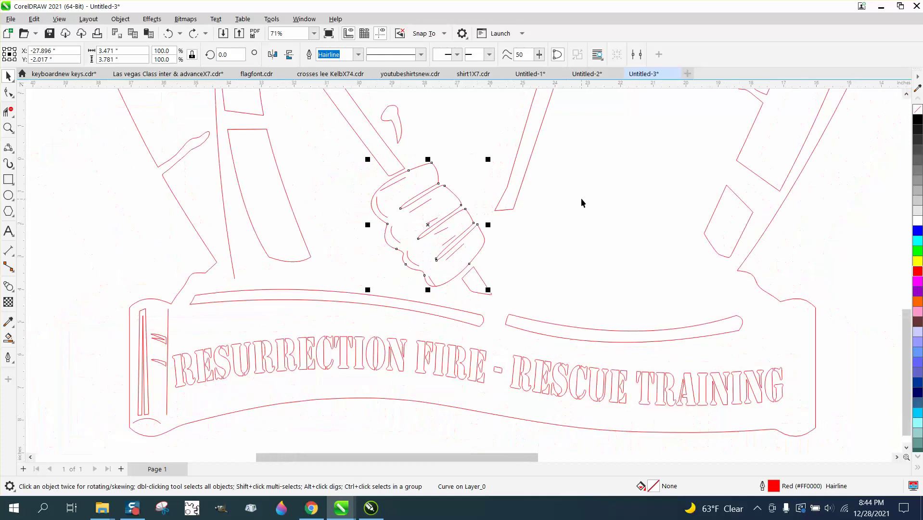
key(Left)
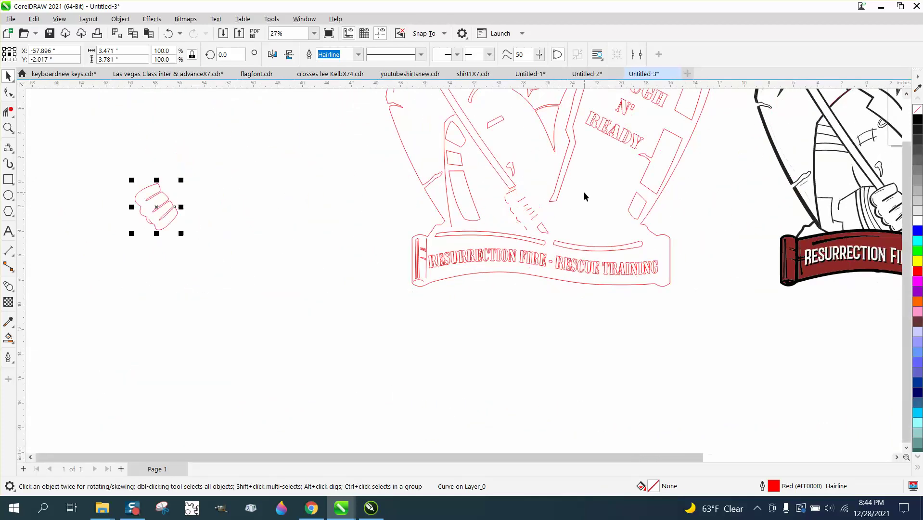
Delete the stray shading curve, about 0.33 by 0.38 inches, lying inside the separated hand outline
key(z)
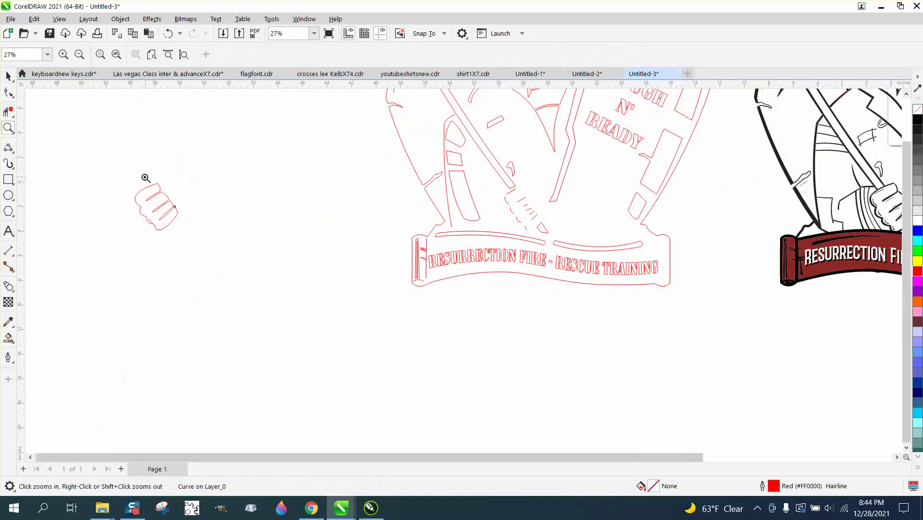
drag(124, 167, 218, 252)
key(space)
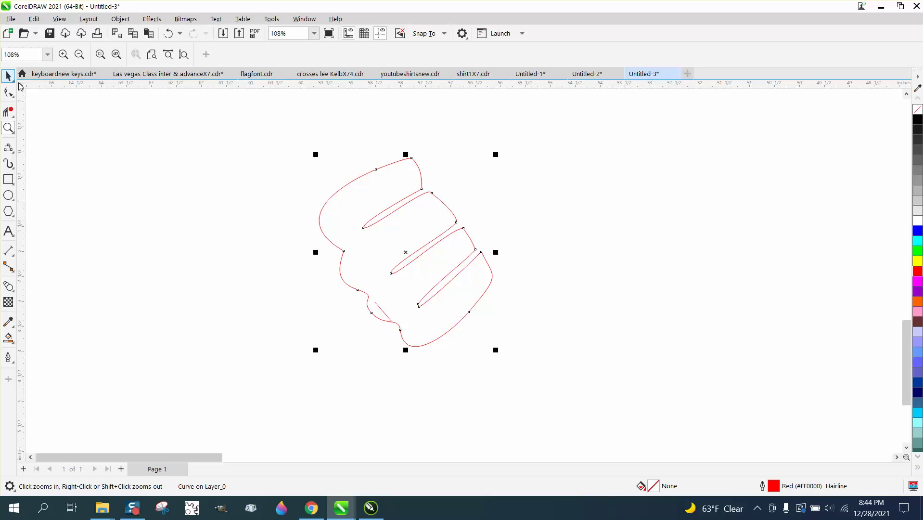
click(379, 295)
click(385, 312)
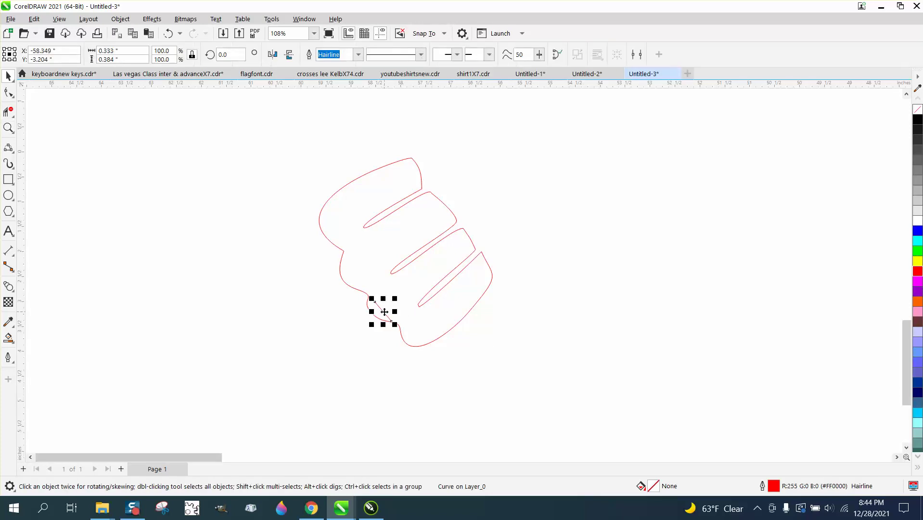
click(385, 313)
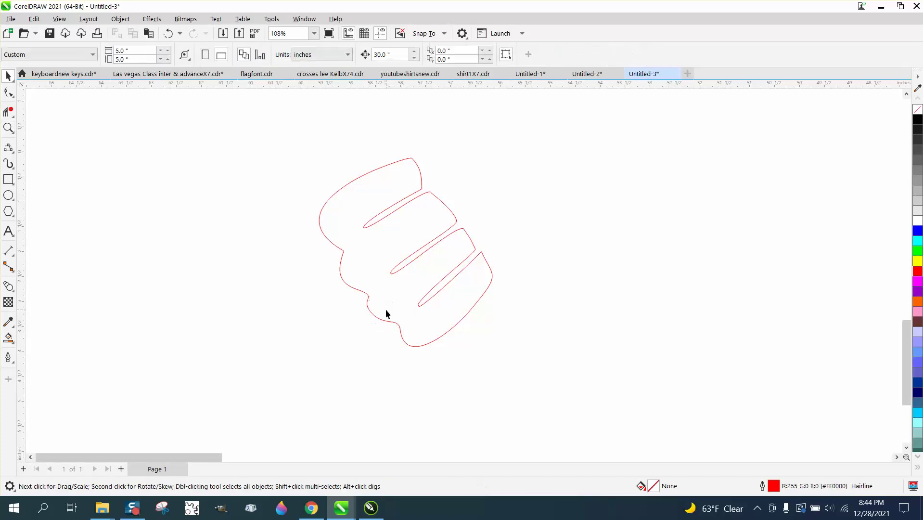
Try a one-step inside contour with a 0.1-inch offset on the hand outline and undo it
click(372, 172)
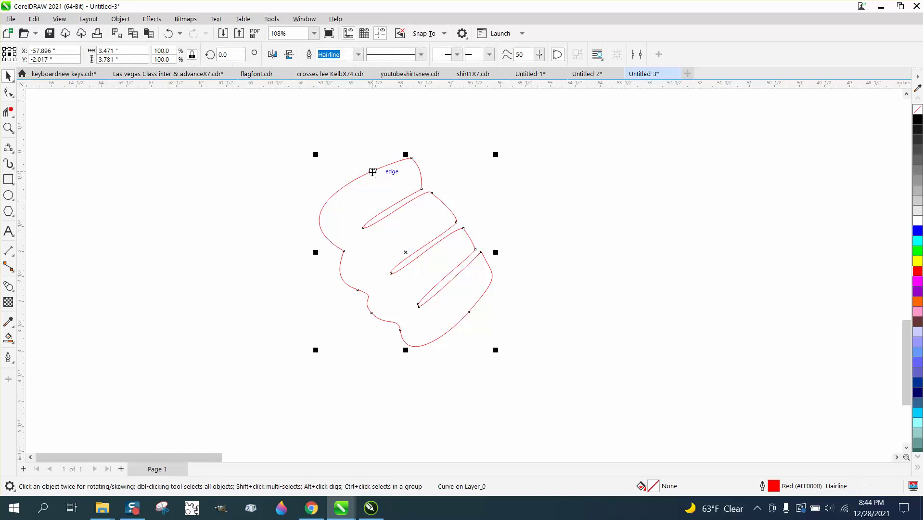
click(160, 20)
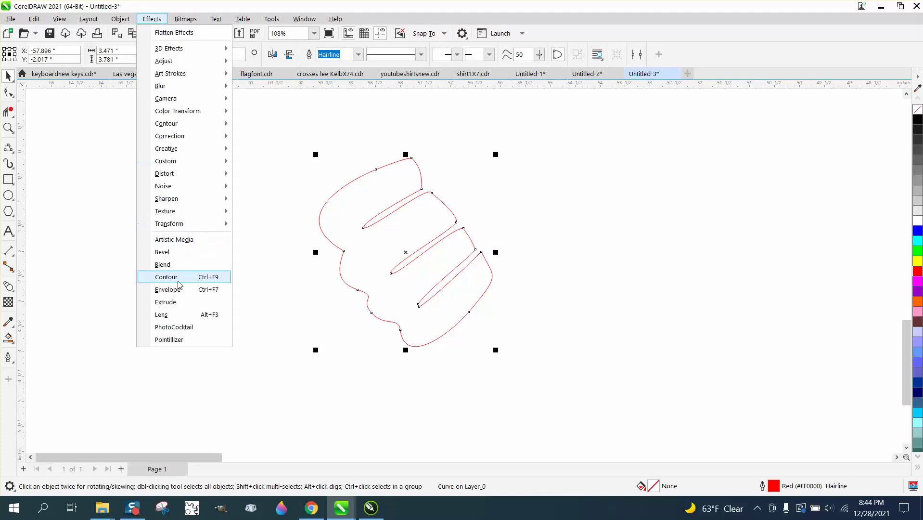
click(179, 279)
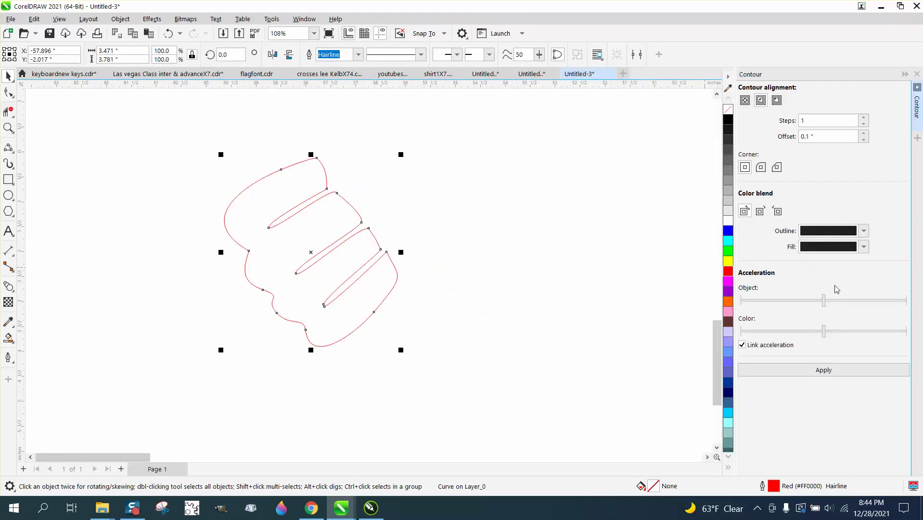
click(822, 372)
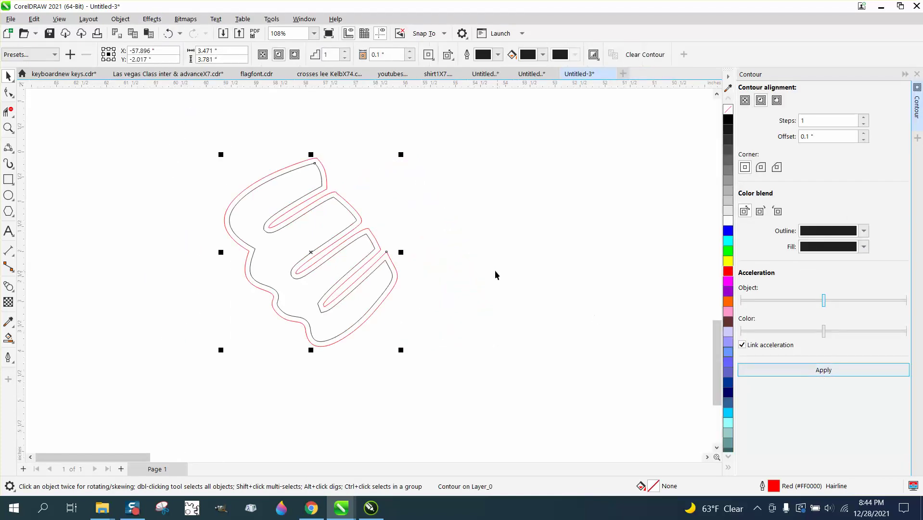
click(168, 33)
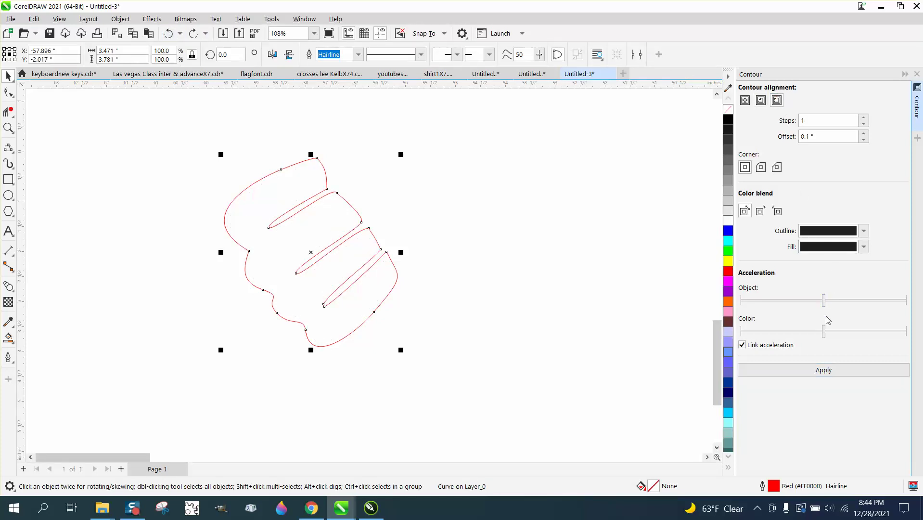
Apply a one-step outside contour with a 0.1-inch offset to the hand outline and break the contour apart
click(823, 372)
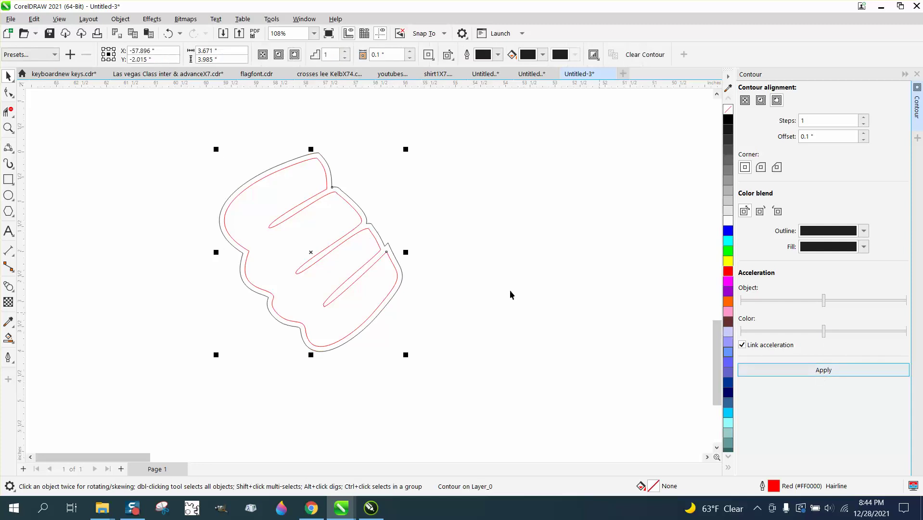
click(120, 19)
click(149, 278)
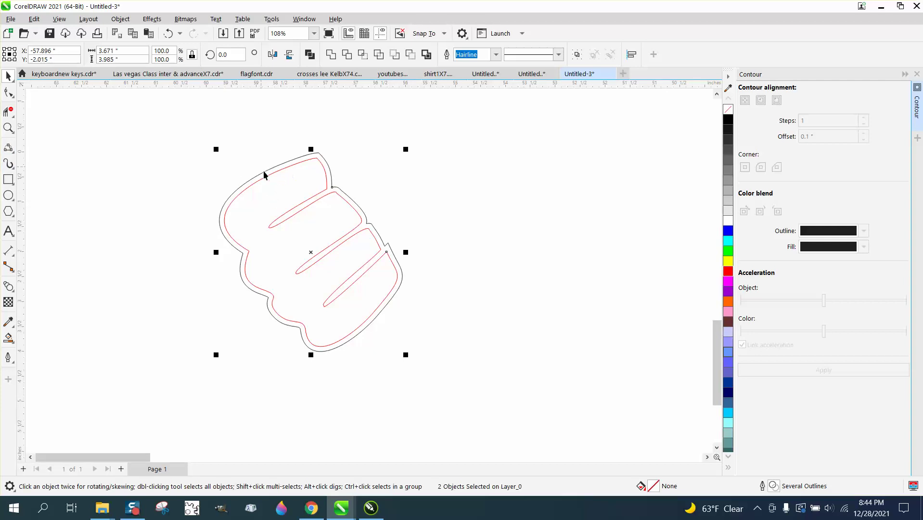
Place two bridge rectangles, about 0.15 by 0.47 inches and rotated about 46 degrees, across the contour band at the hand's upper-left and lower-right edges
click(8, 179)
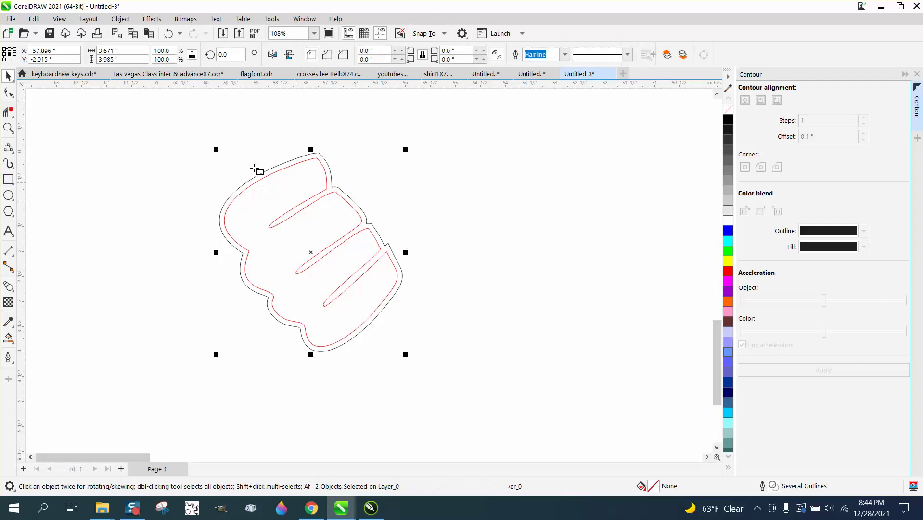
drag(231, 141, 237, 166)
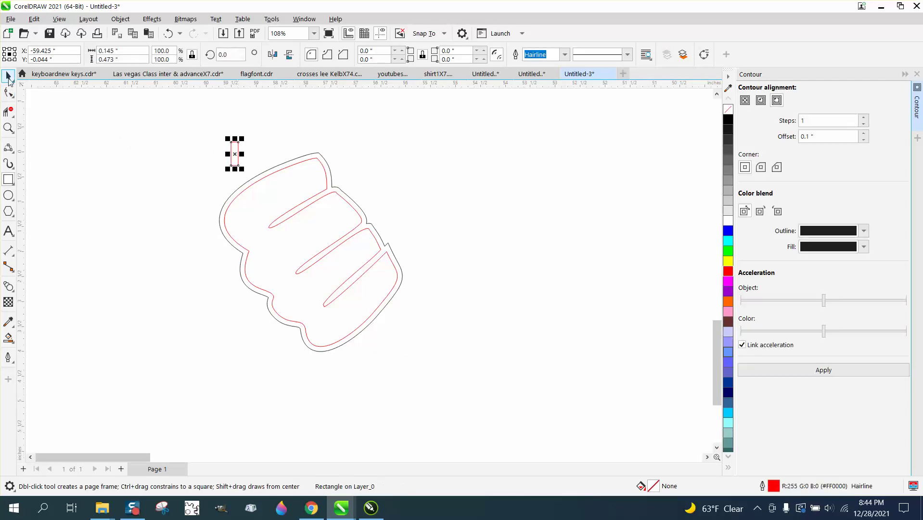
key(space)
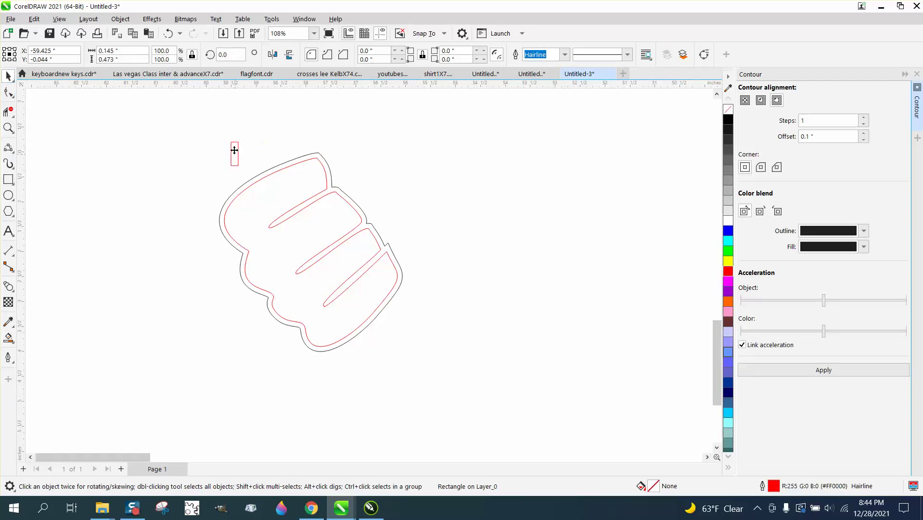
click(235, 155)
drag(232, 141, 370, 318)
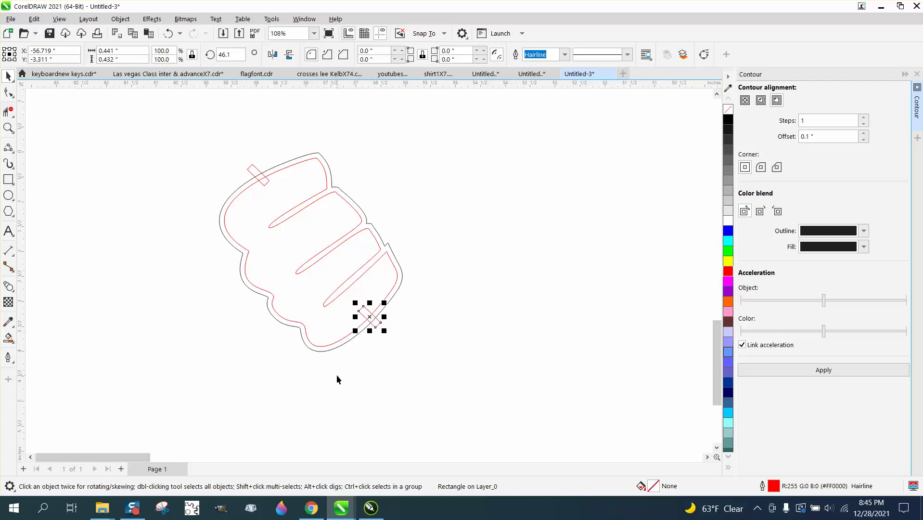
Smart-fill the two contour band segments between the bridge rectangles with yellow and move each filled piece 30 inches left
click(8, 338)
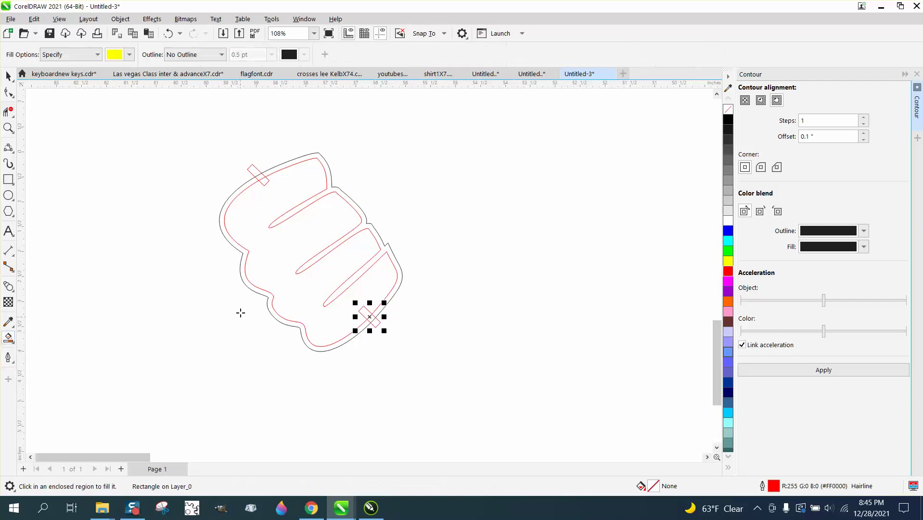
click(247, 252)
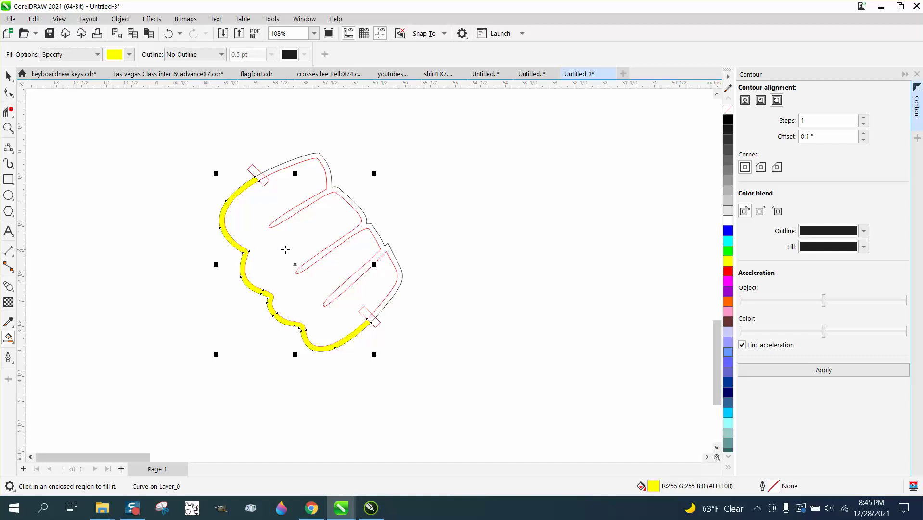
key(ctrl+z)
click(331, 189)
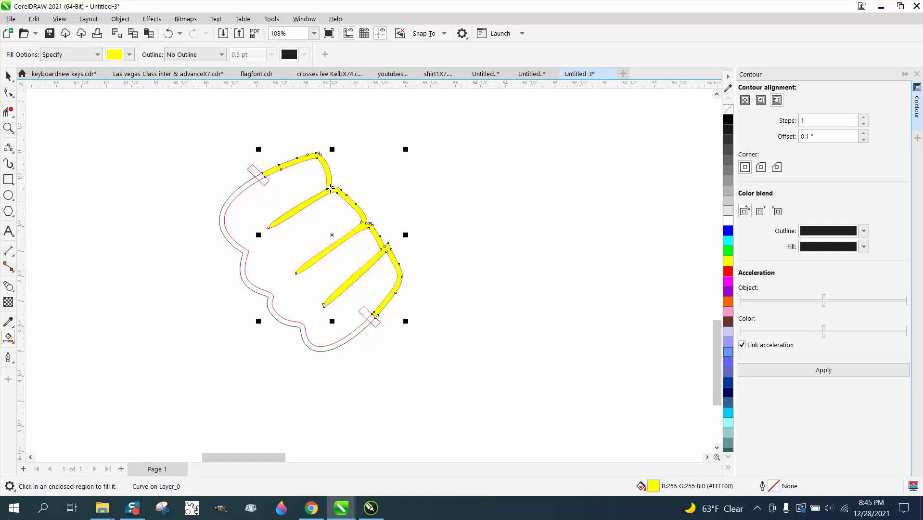
scroll(416, 201, down, 6)
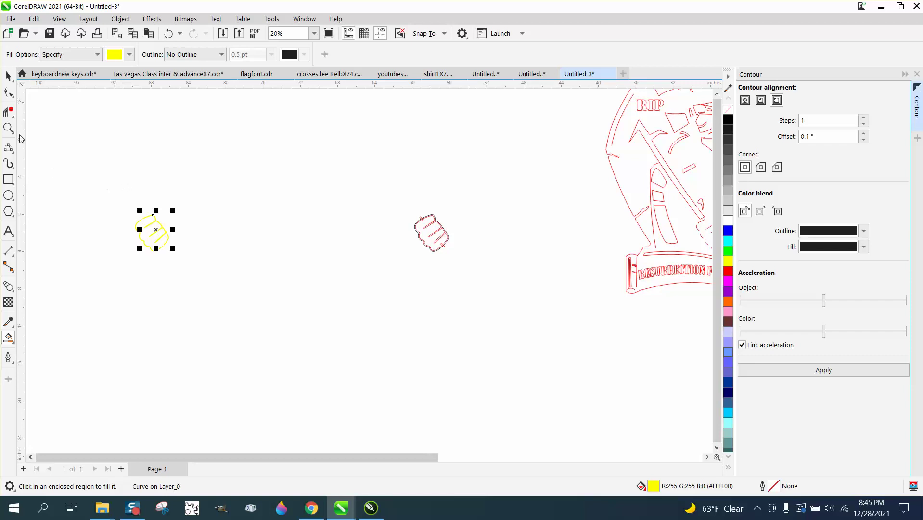
Remove the yellow fill from both separated band pieces and give them a red outline
click(9, 76)
click(9, 128)
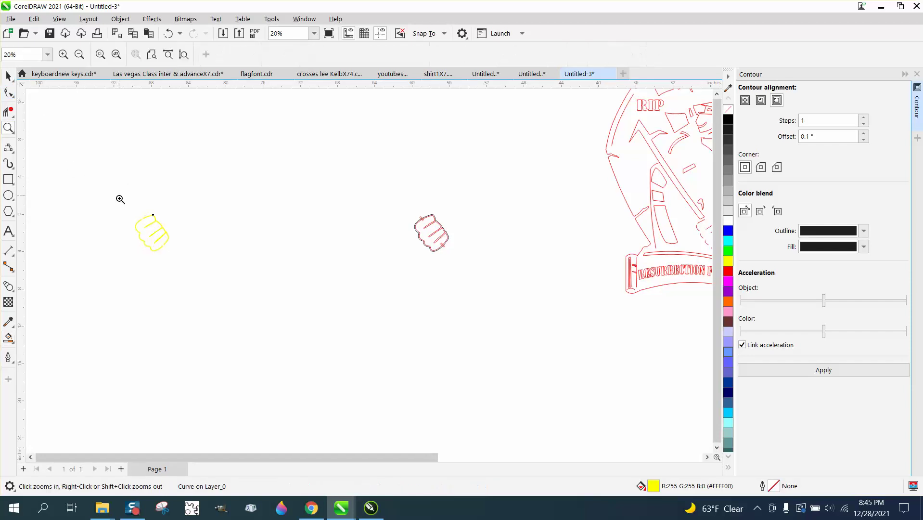
drag(120, 200, 243, 286)
click(9, 77)
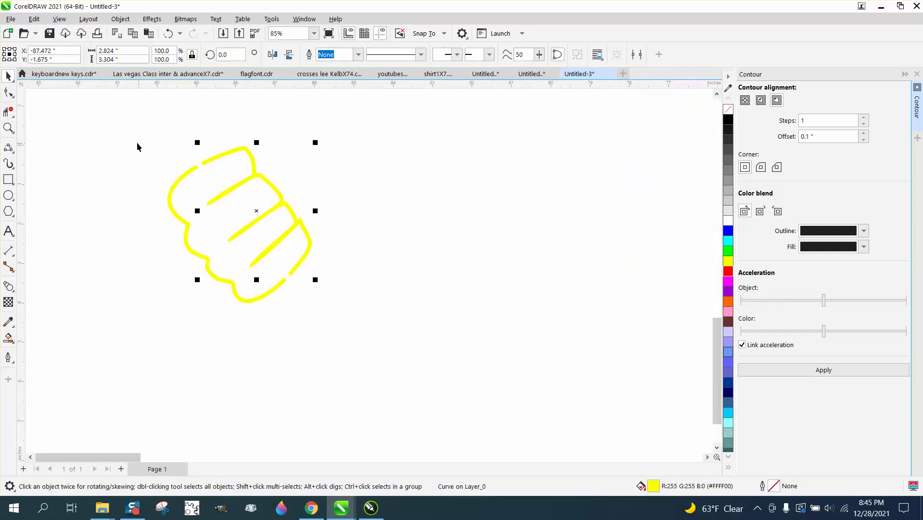
drag(126, 136, 351, 293)
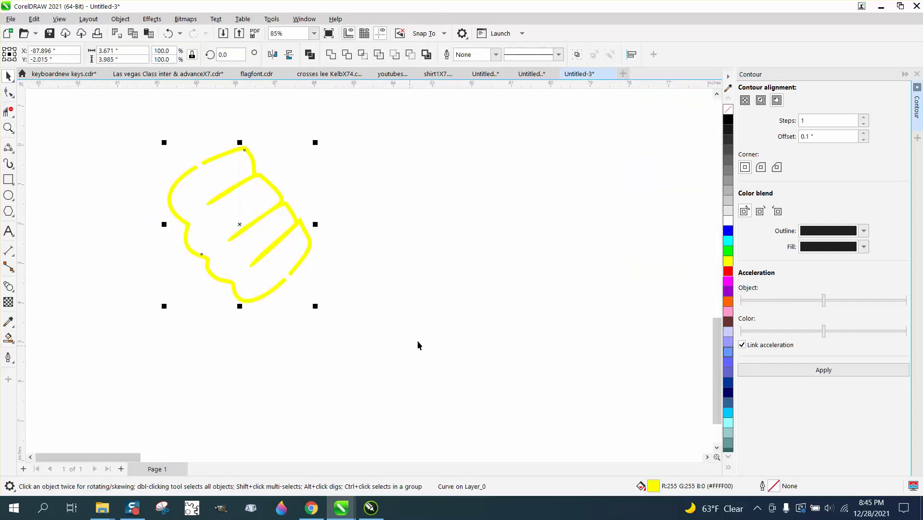
click(916, 74)
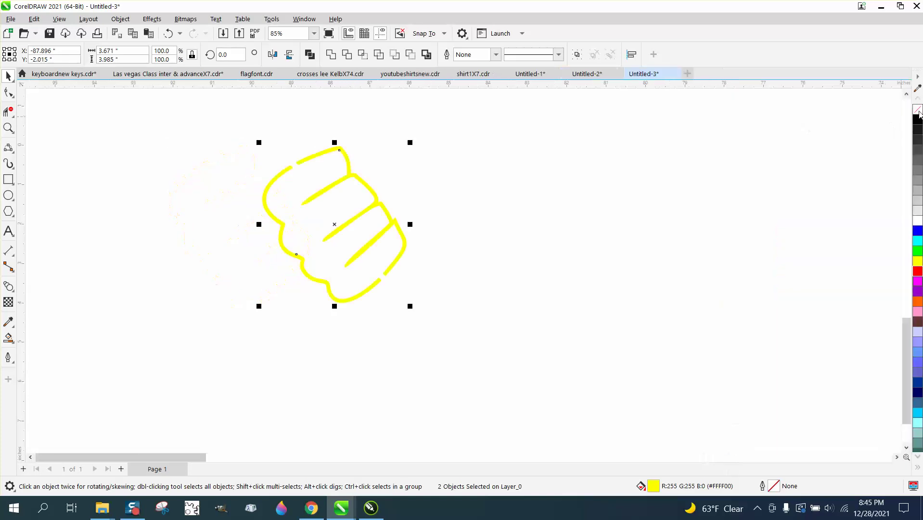
click(918, 109)
right_click(918, 273)
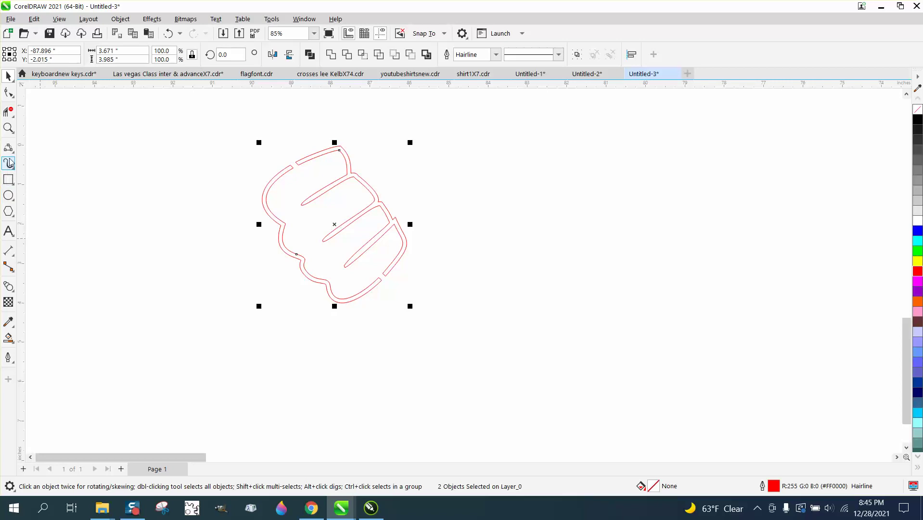
Draw a rectangle about 5.8 by 4.9 inches around the separated hand pieces and smart-fill the area around the bands with black
click(8, 179)
drag(236, 130, 464, 323)
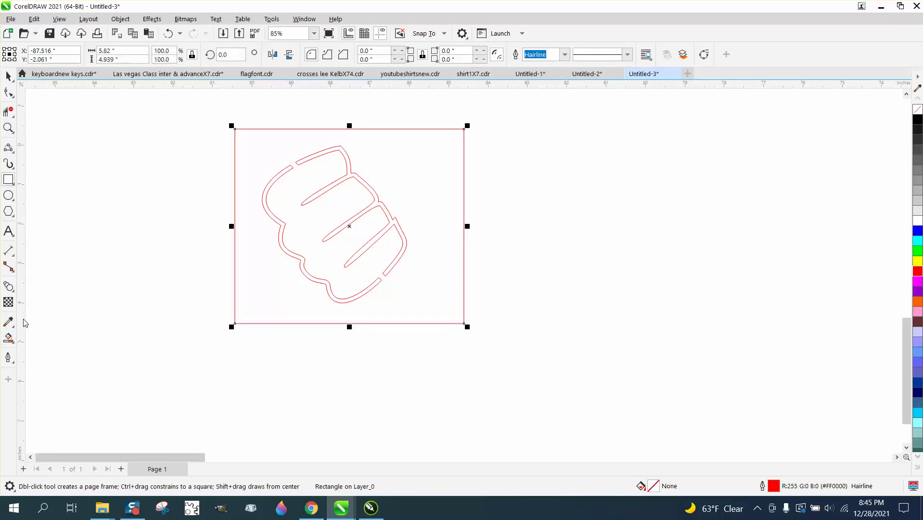
click(8, 338)
click(129, 56)
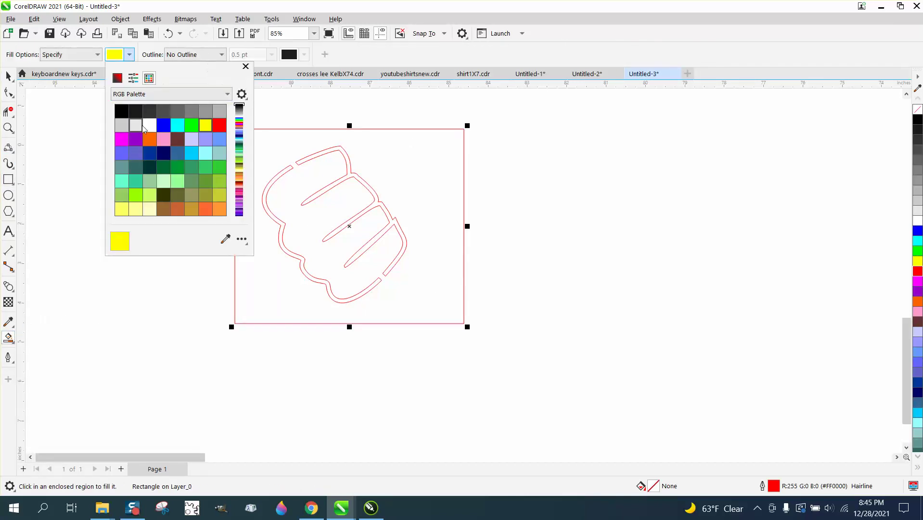
click(121, 111)
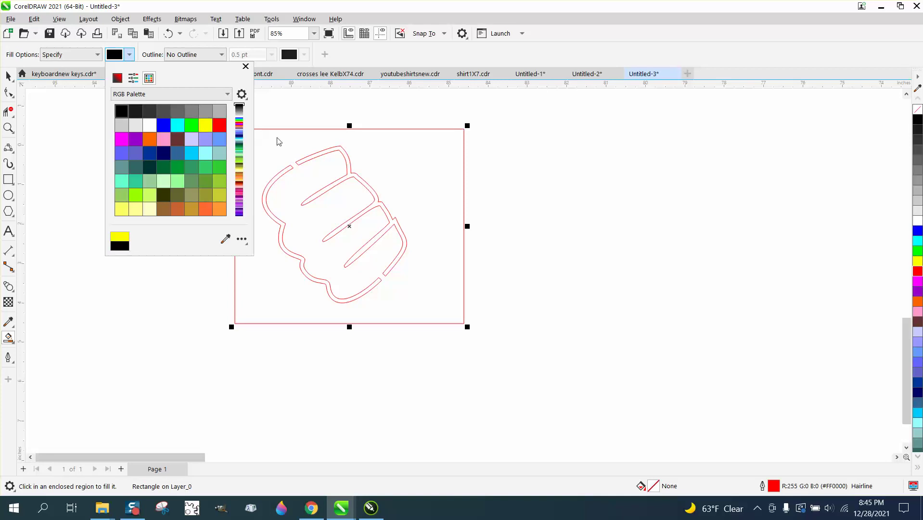
click(291, 144)
click(264, 145)
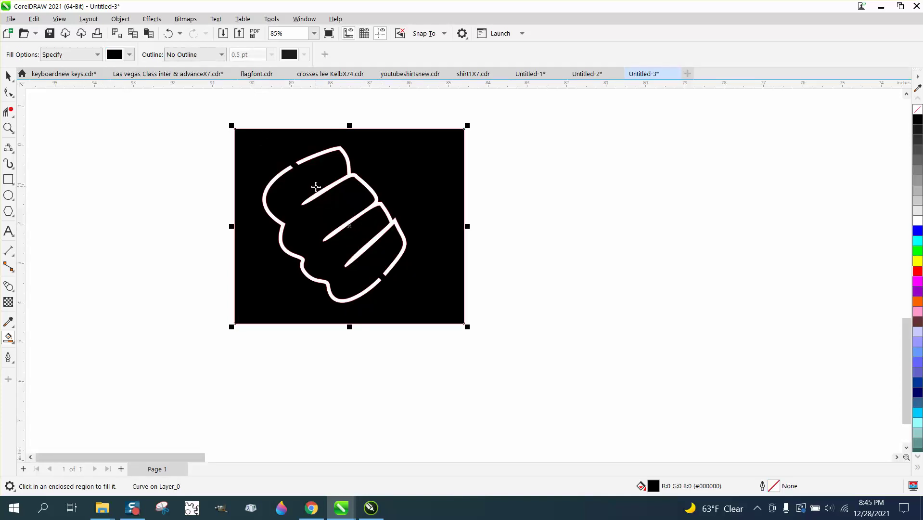
scroll(316, 187, down, 1)
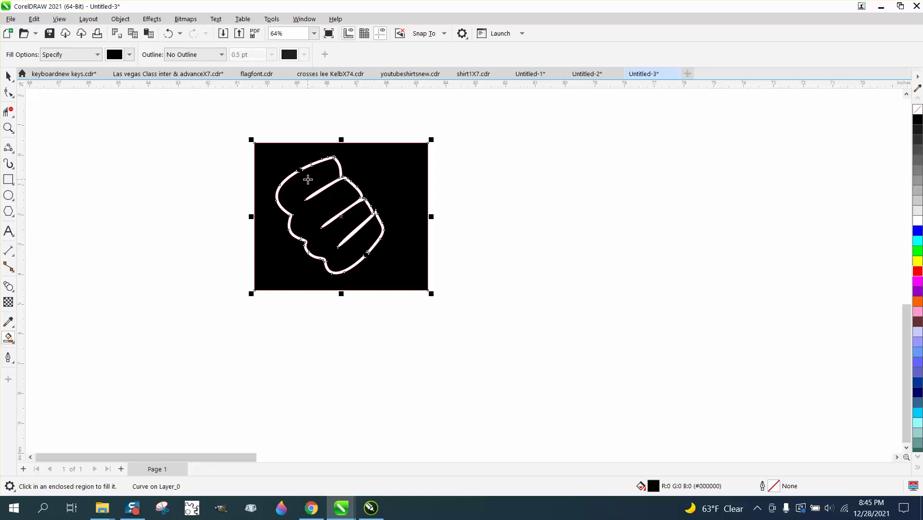
scroll(300, 179, down, 3)
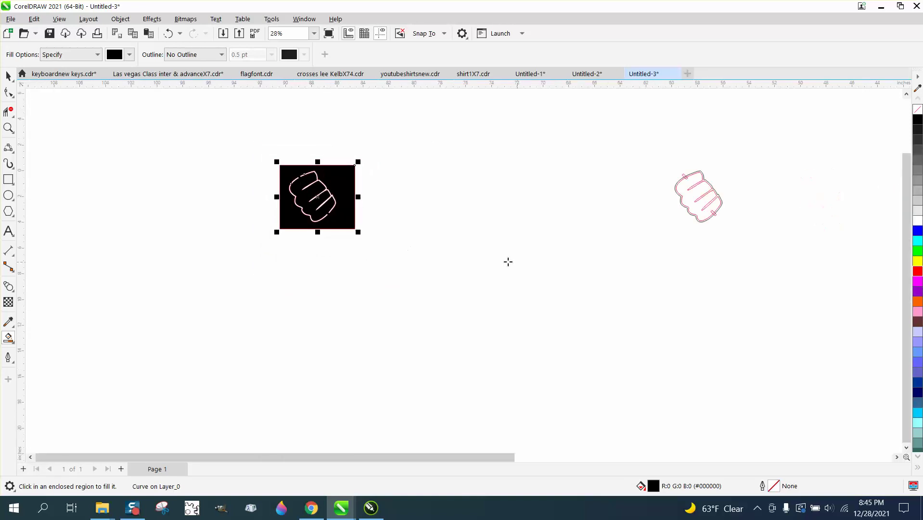
Clear the black fill and delete the rectangle surrounding the separated hand pieces
click(8, 76)
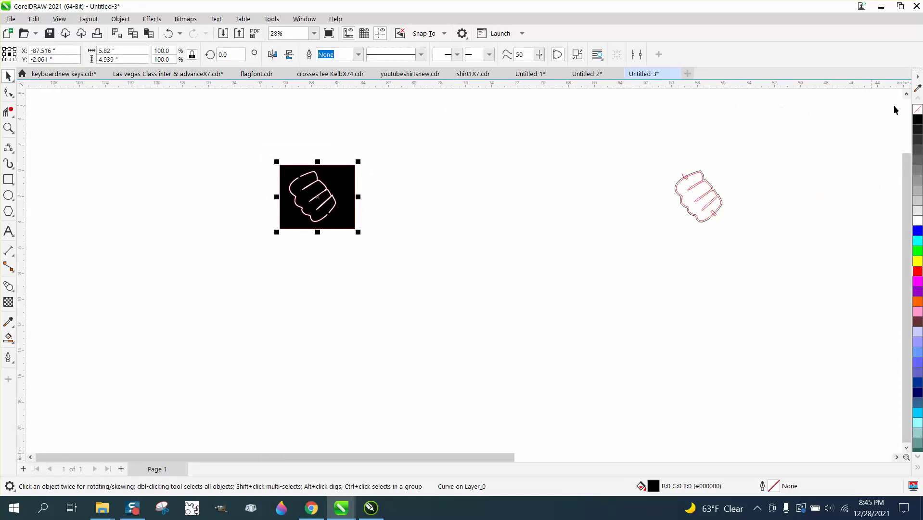
click(918, 110)
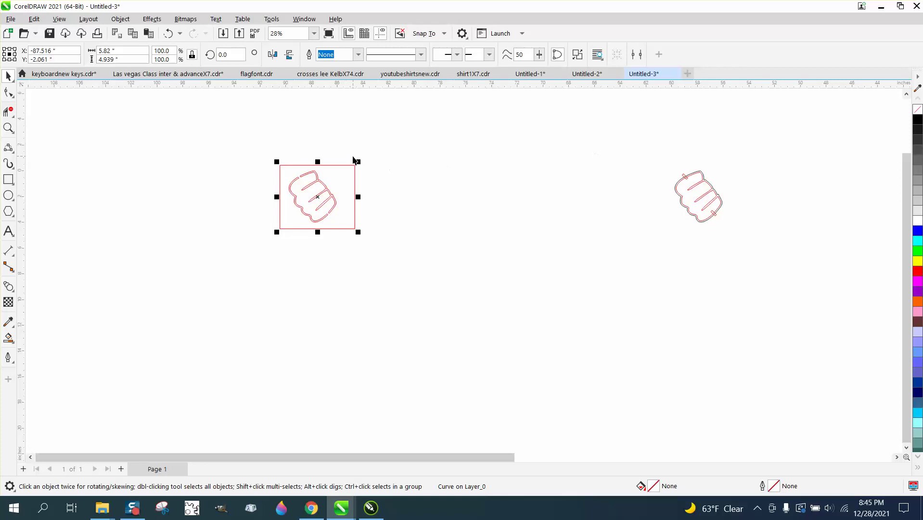
click(343, 180)
click(355, 176)
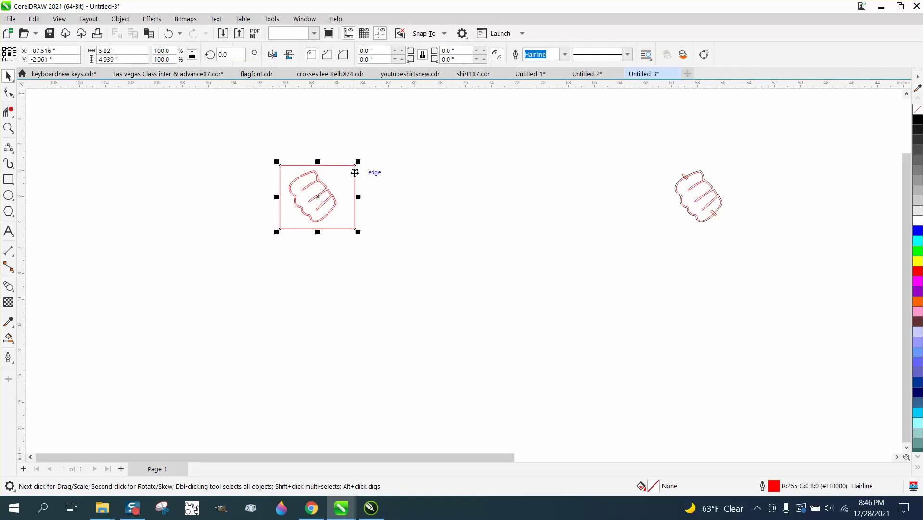
key(Delete)
Move both hand band pieces 60 inches right, back into place on the logo outline
click(366, 228)
key(Right)
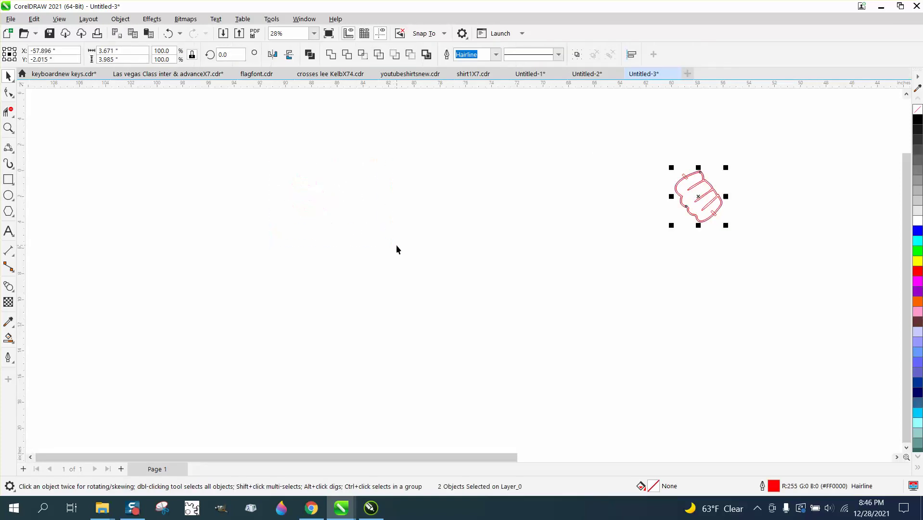
key(Right)
scroll(258, 225, down, 2)
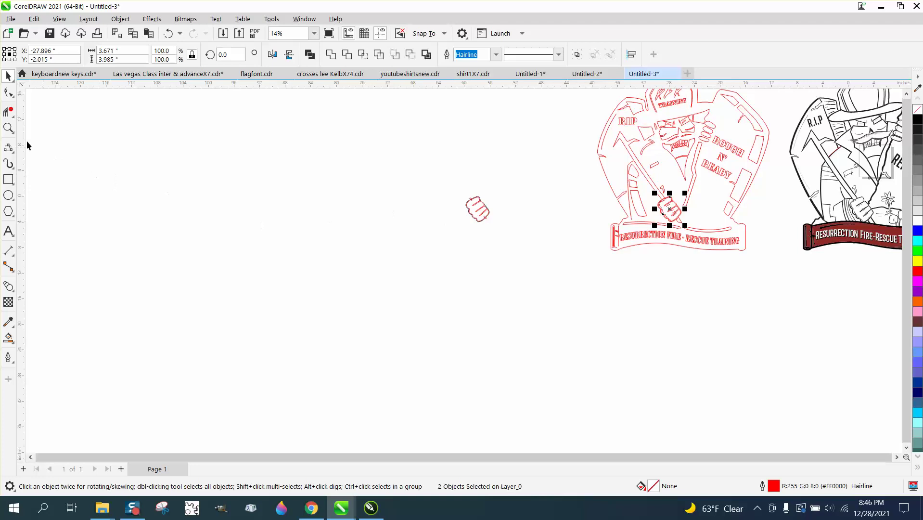
Move the six nodes at the tool handle's lower end up and away from the gripping hand, opening a gap above its outline
click(9, 128)
drag(635, 194, 749, 253)
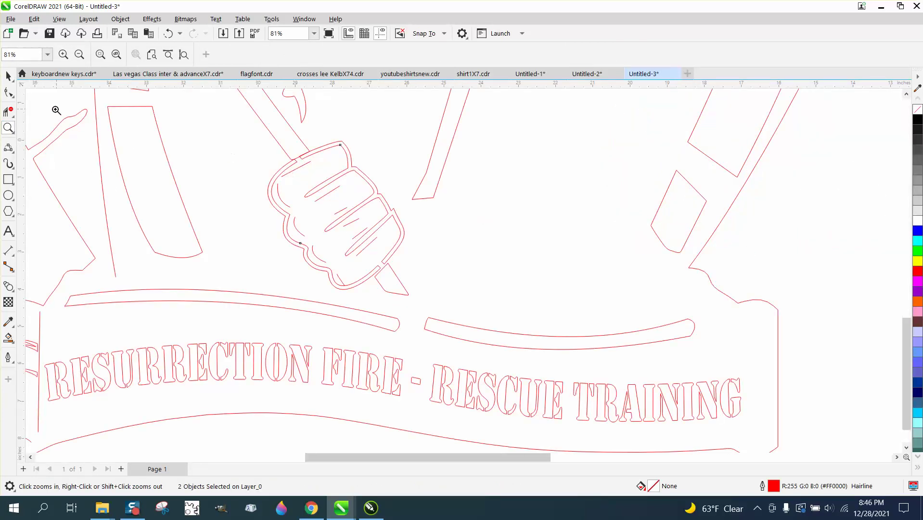
click(9, 92)
click(298, 141)
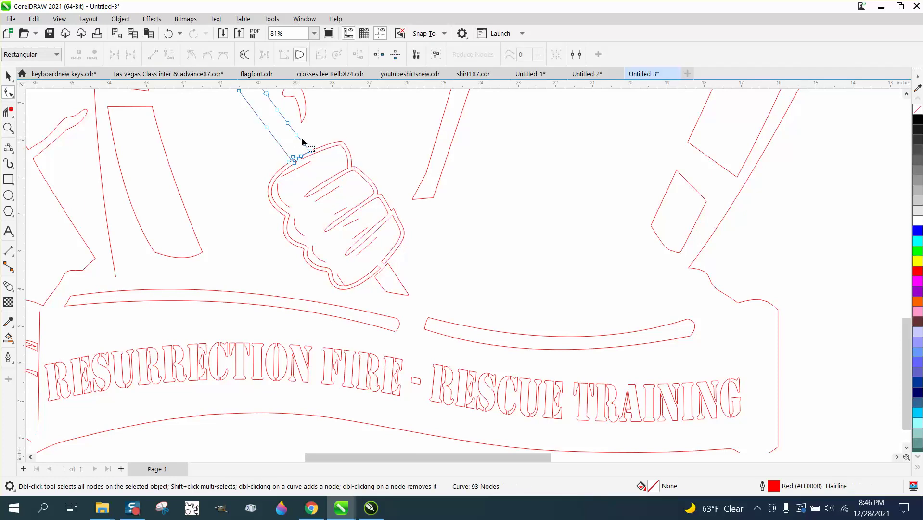
click(9, 129)
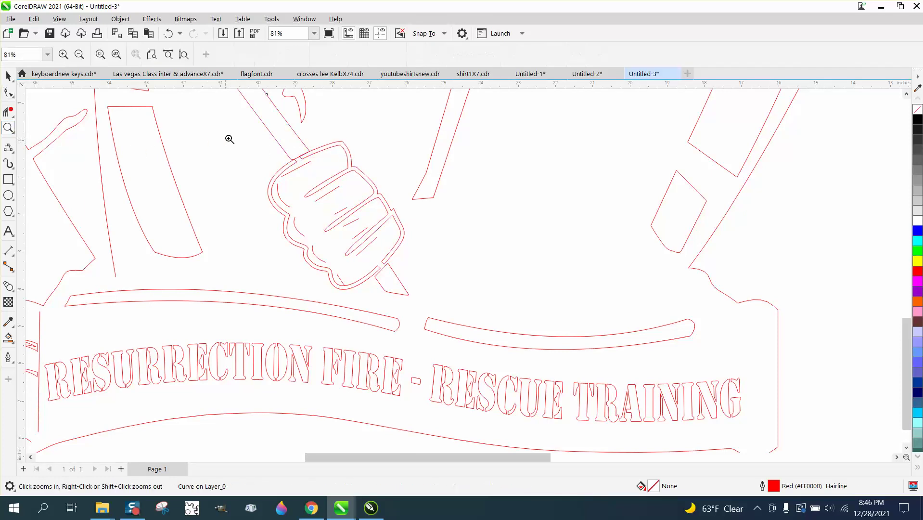
drag(240, 139, 366, 194)
click(8, 93)
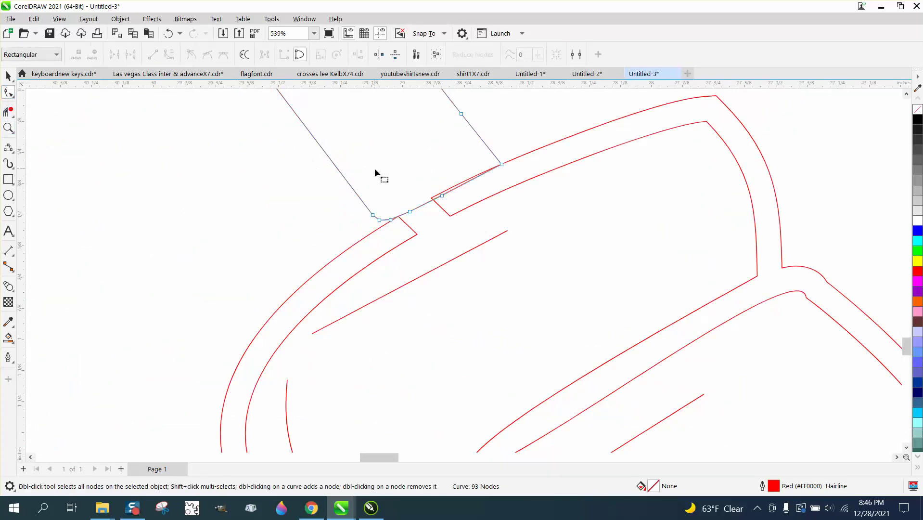
drag(512, 143, 355, 242)
drag(410, 212, 393, 186)
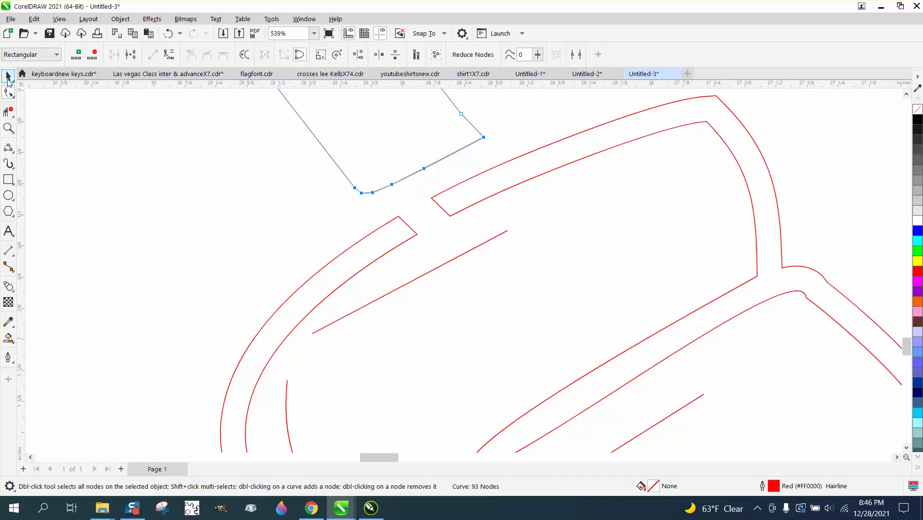
click(8, 76)
Delete the surplus node on the outer edge of the hand's finger-side band, just past the first finger joint
drag(442, 267, 513, 229)
scroll(435, 228, down, 3)
scroll(478, 377, down, 2)
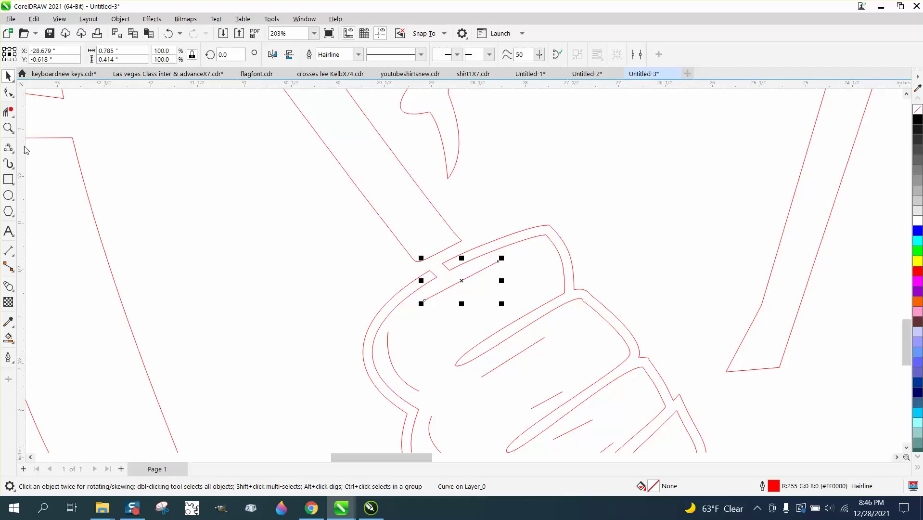
click(8, 92)
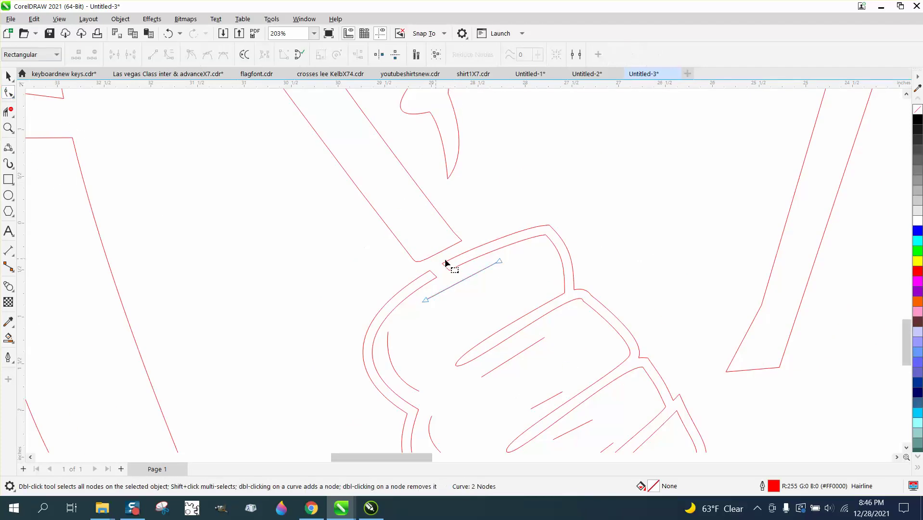
click(573, 284)
drag(614, 292, 591, 315)
key(Delete)
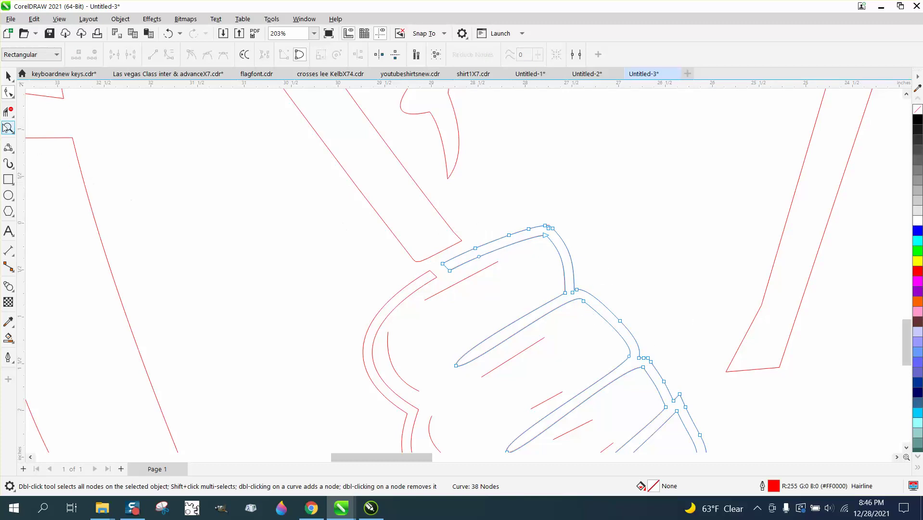
Delete the four surplus nodes along the top outer edge of the hand's finger-side band to smooth that curve
click(9, 128)
click(526, 261)
click(9, 91)
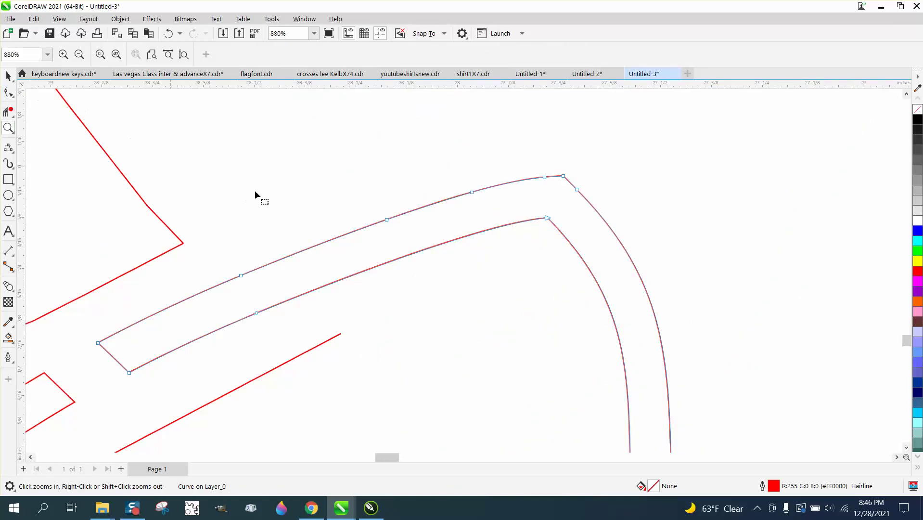
drag(427, 221, 426, 221)
key(Delete)
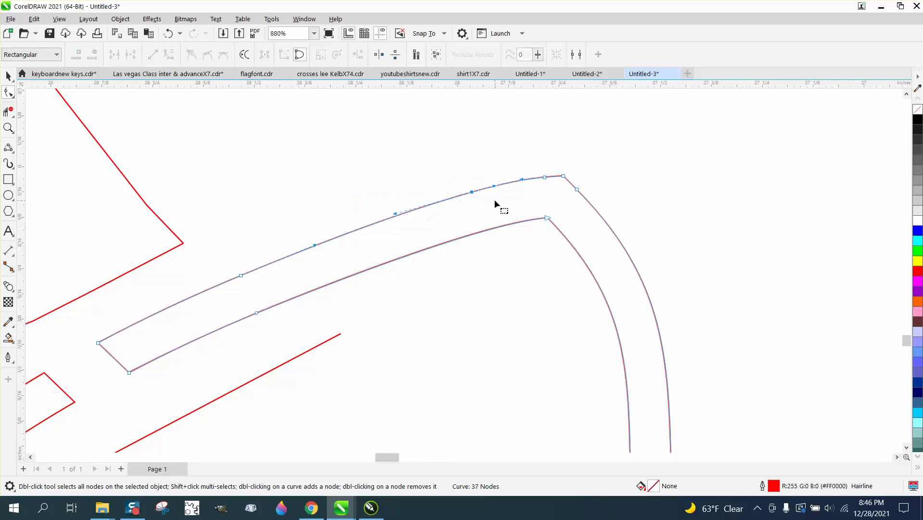
key(Delete)
mouse_move(525, 166)
mouse_down()
mouse_move(553, 182)
mouse_move(530, 168)
mouse_up()
click(559, 177)
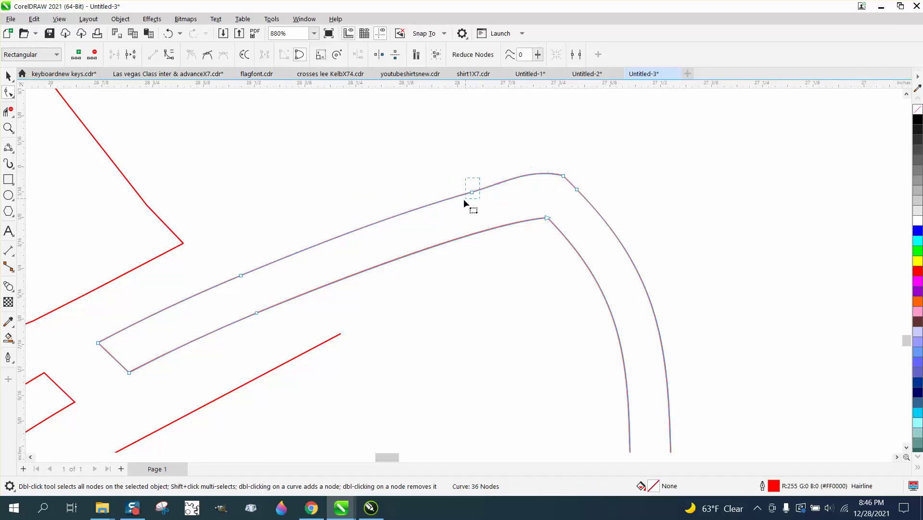
drag(464, 200, 464, 201)
key(Delete)
drag(257, 289, 258, 290)
key(Delete)
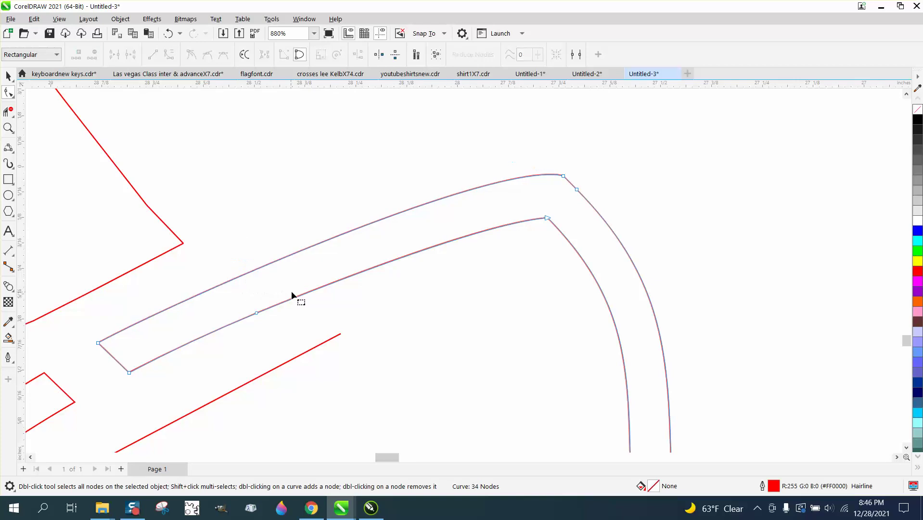
Delete the extra node beside the upper outer corner of the hand's finger-side band to sharpen the corner
drag(589, 182, 573, 204)
key(Delete)
scroll(503, 224, down, 4)
scroll(457, 227, down, 7)
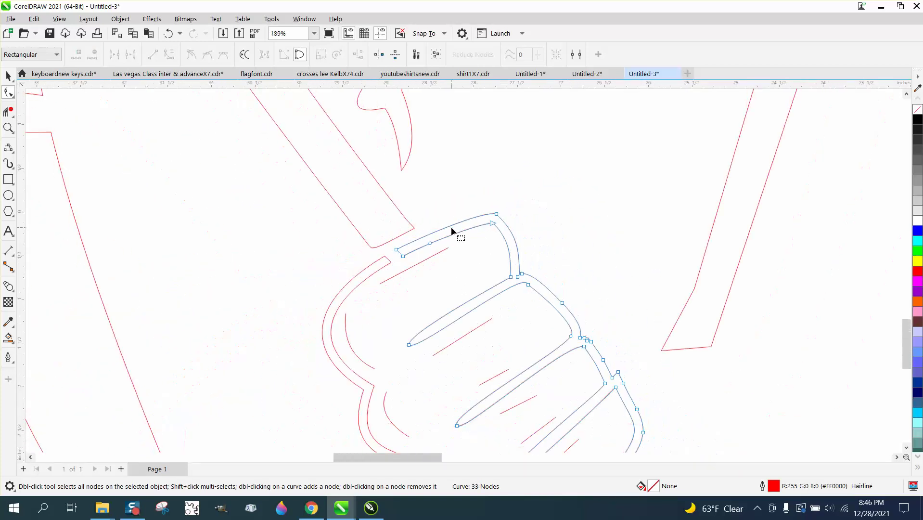
scroll(474, 312, down, 1)
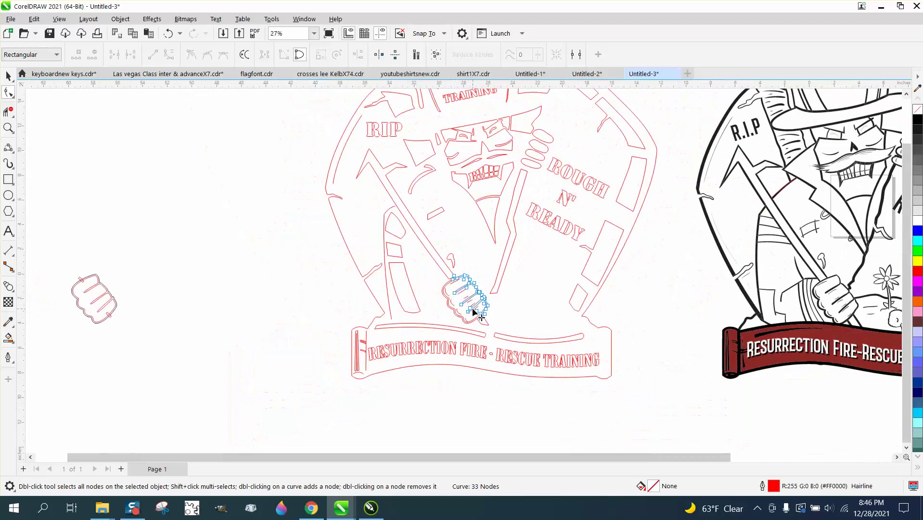
Select all nodes of the curved bowl-and-leg piece of the R in ROUGH and reduce them with curve smoothness
click(8, 127)
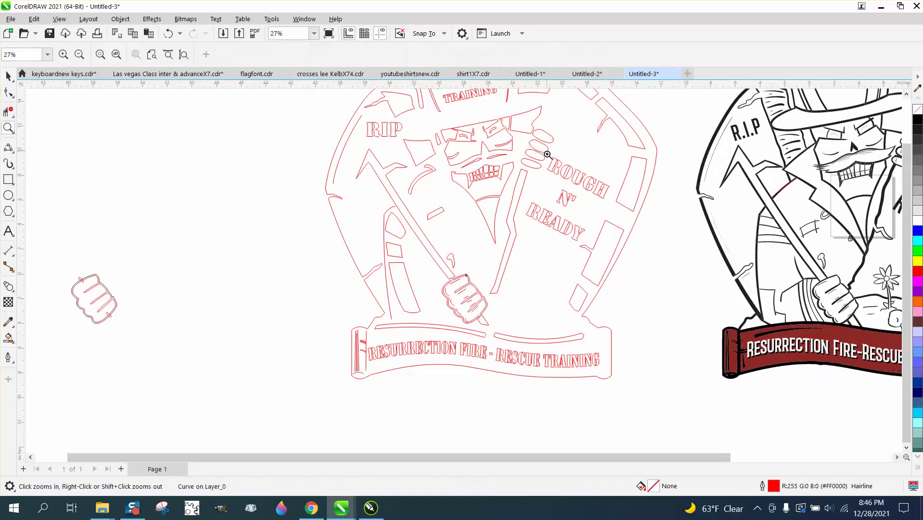
drag(547, 154, 642, 219)
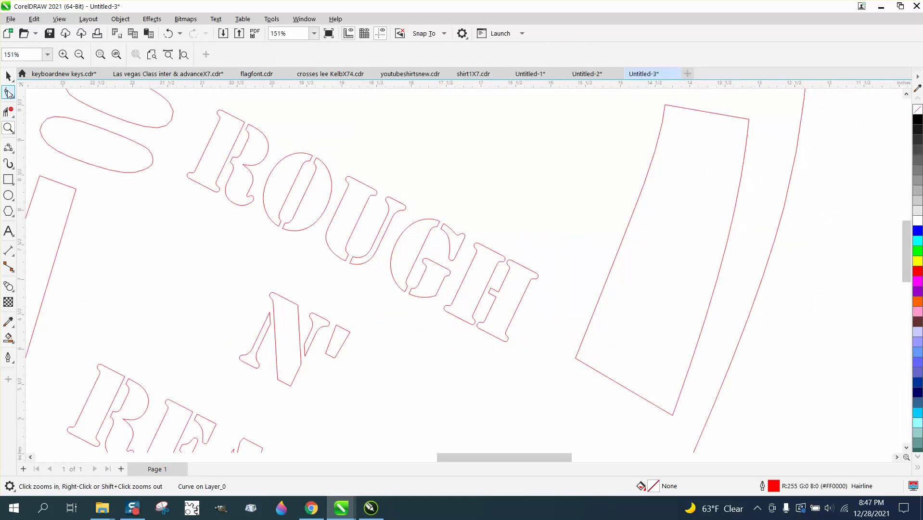
click(8, 92)
click(261, 132)
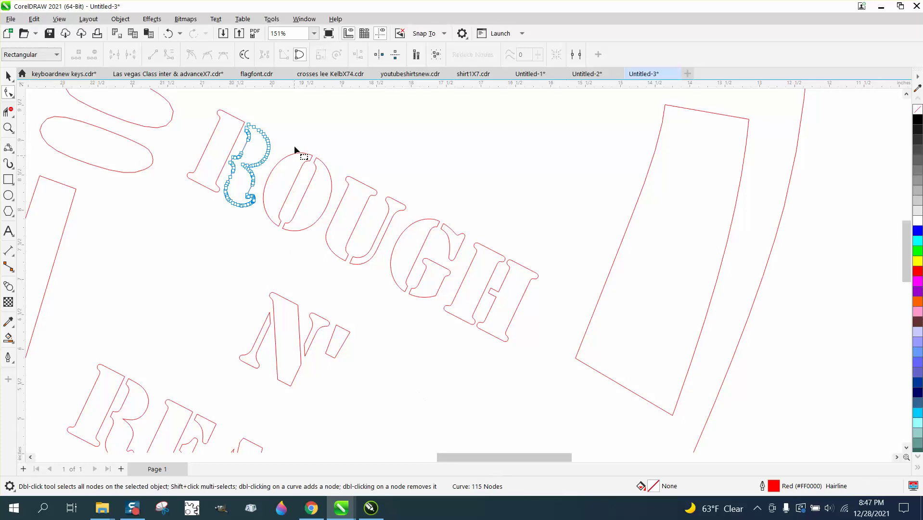
drag(286, 213, 189, 252)
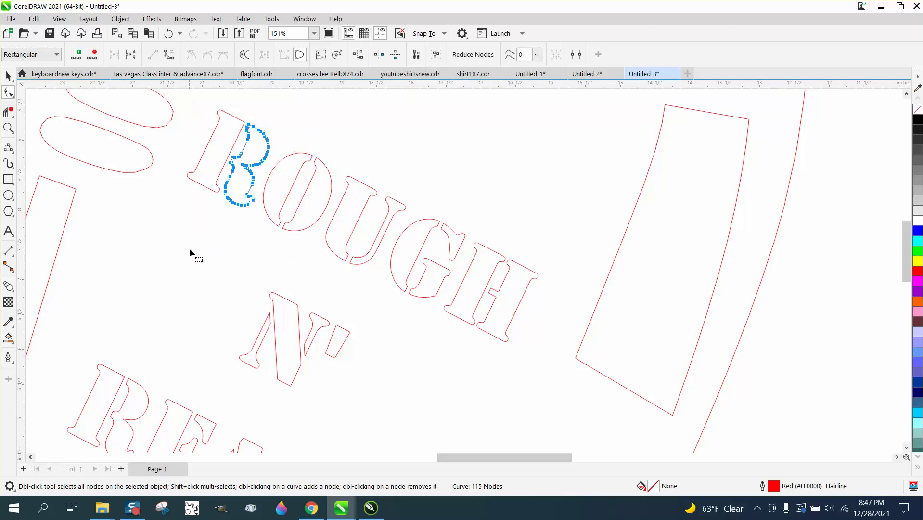
click(517, 57)
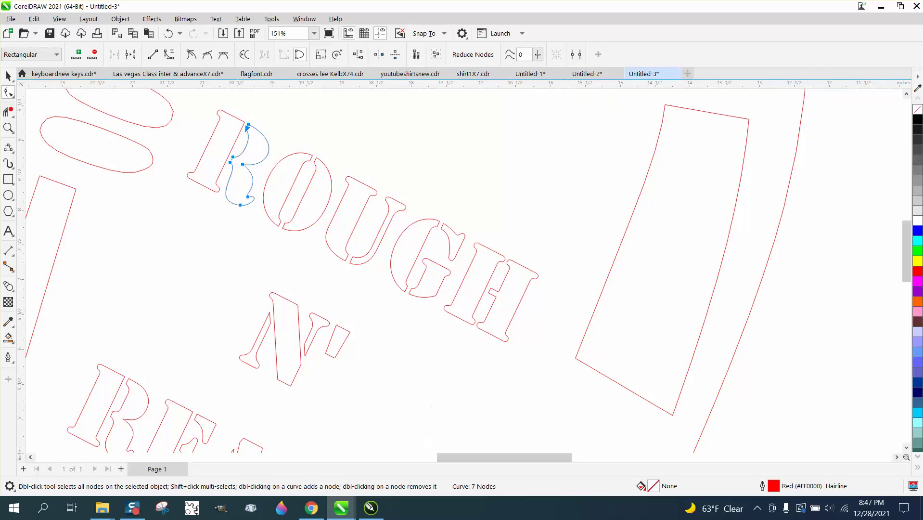
click(8, 128)
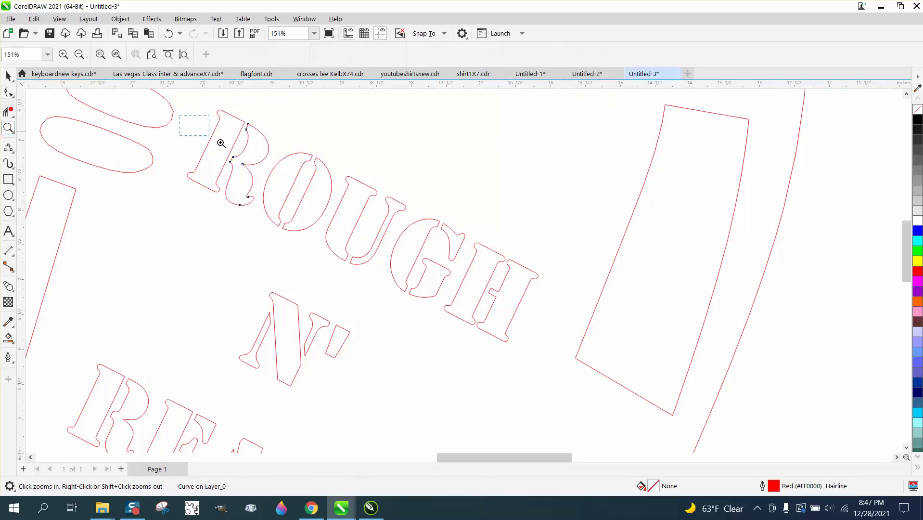
drag(219, 141, 385, 243)
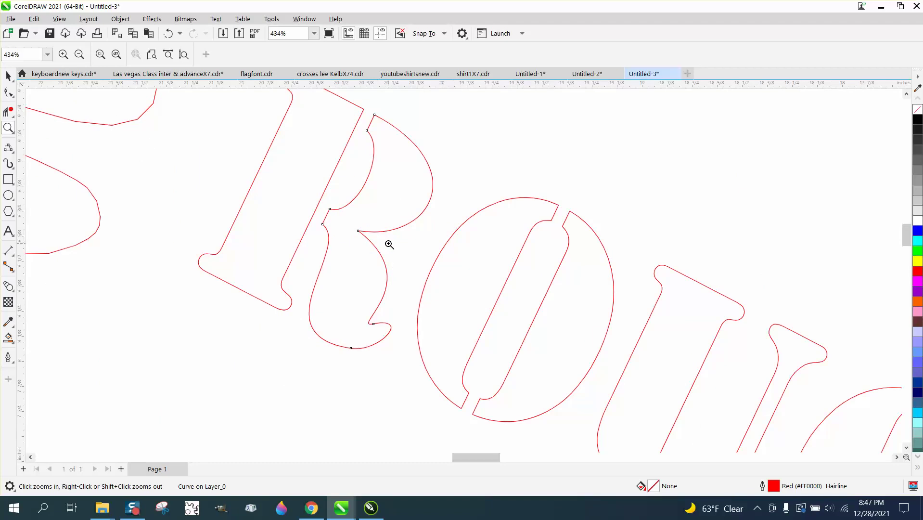
click(8, 75)
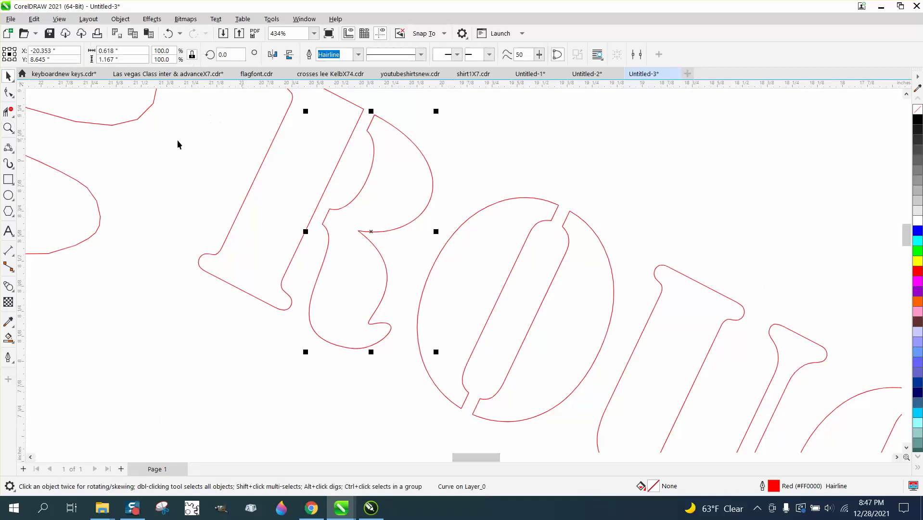
click(8, 94)
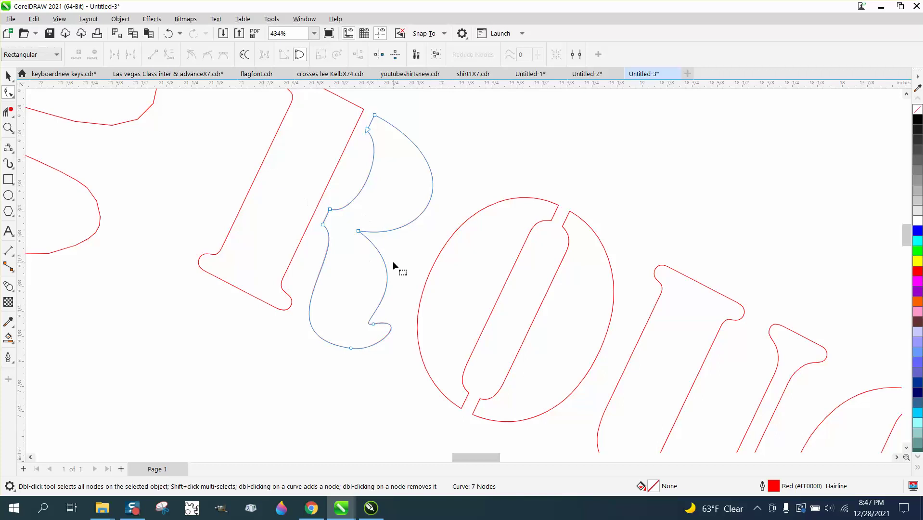
Select all nodes of the R's stem in ROUGH and reduce them with a curve smoothness of 100
click(249, 197)
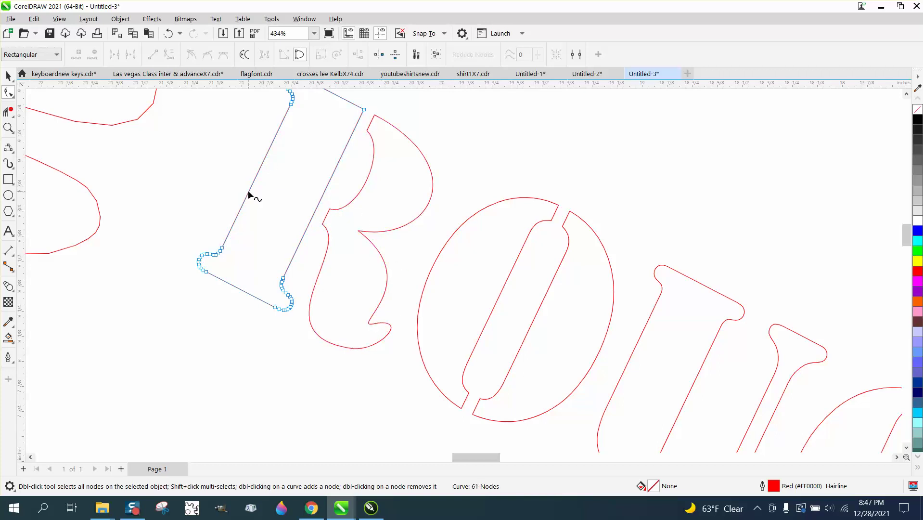
scroll(278, 210, down, 1)
scroll(277, 129, down, 1)
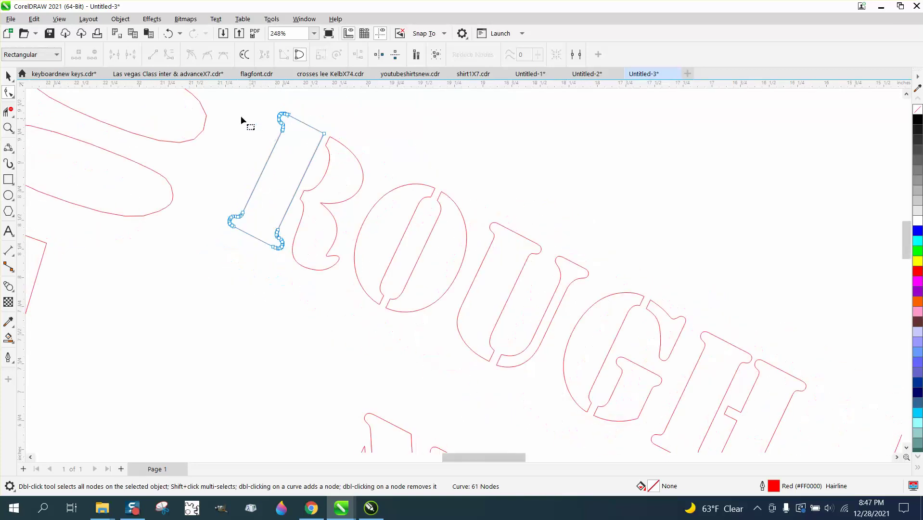
drag(212, 94, 315, 290)
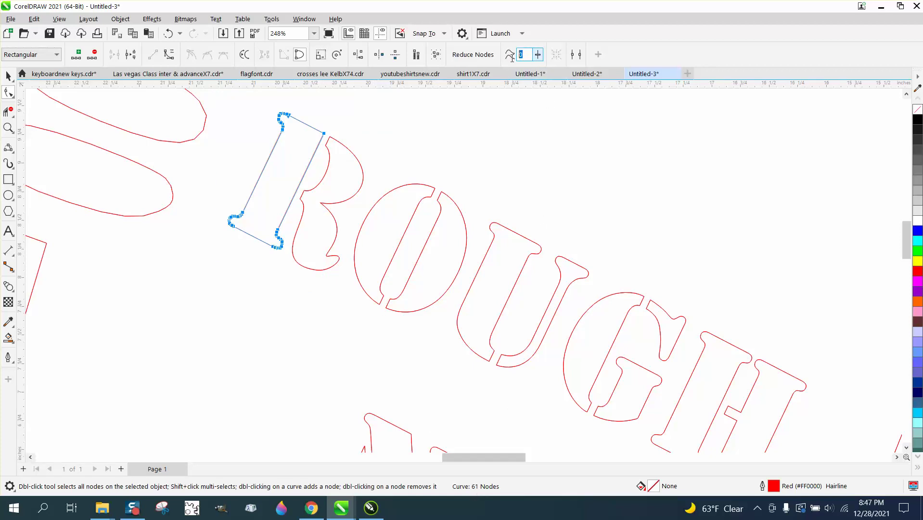
text(100)
key(Return)
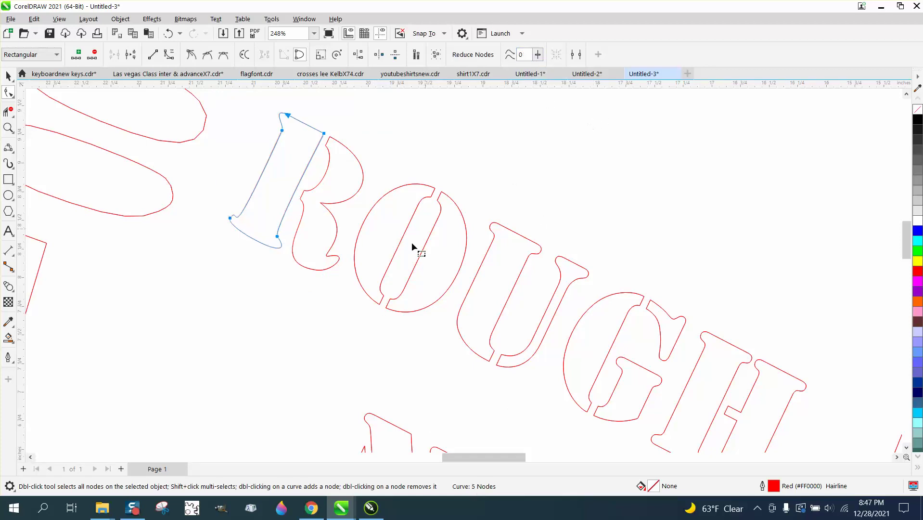
Pull the outer node of the R stem's foot slightly outward and adjust the adjoining curve to reshape the serif
click(6, 124)
drag(188, 173, 389, 305)
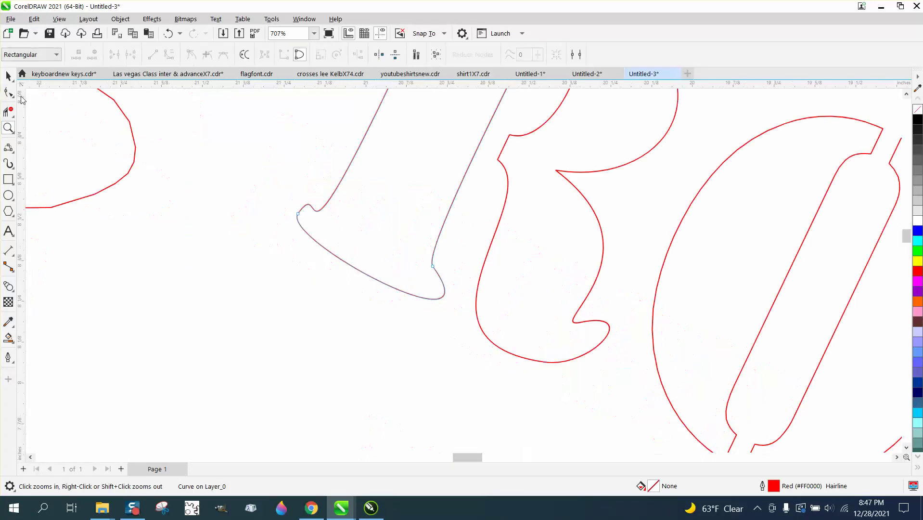
click(8, 91)
drag(298, 213, 290, 216)
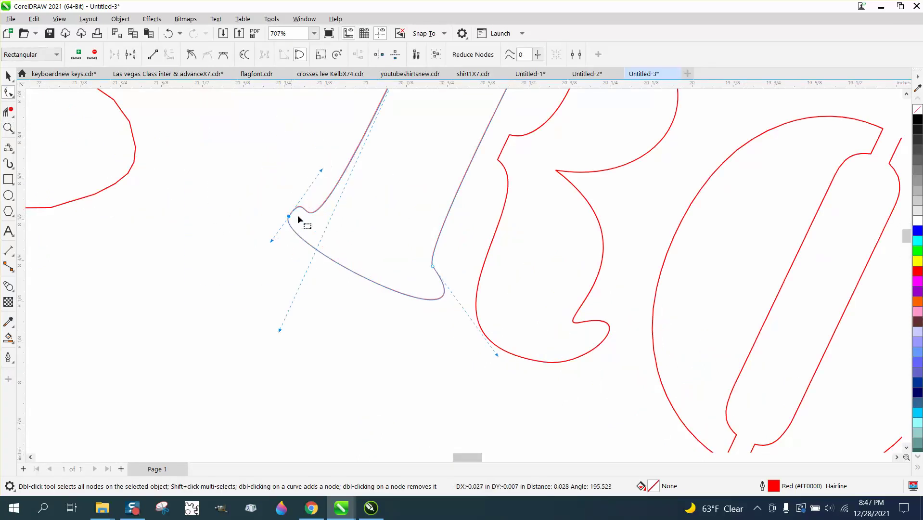
drag(321, 171, 330, 196)
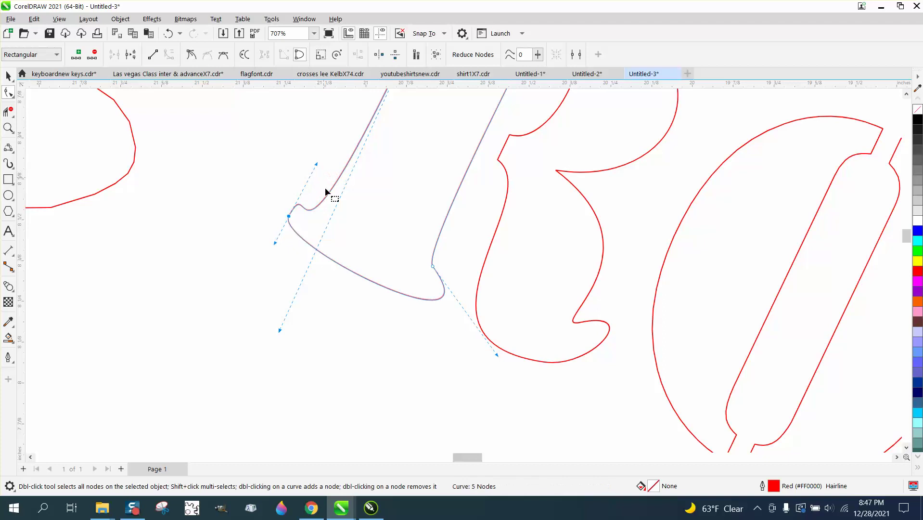
scroll(258, 260, down, 2)
scroll(354, 369, down, 2)
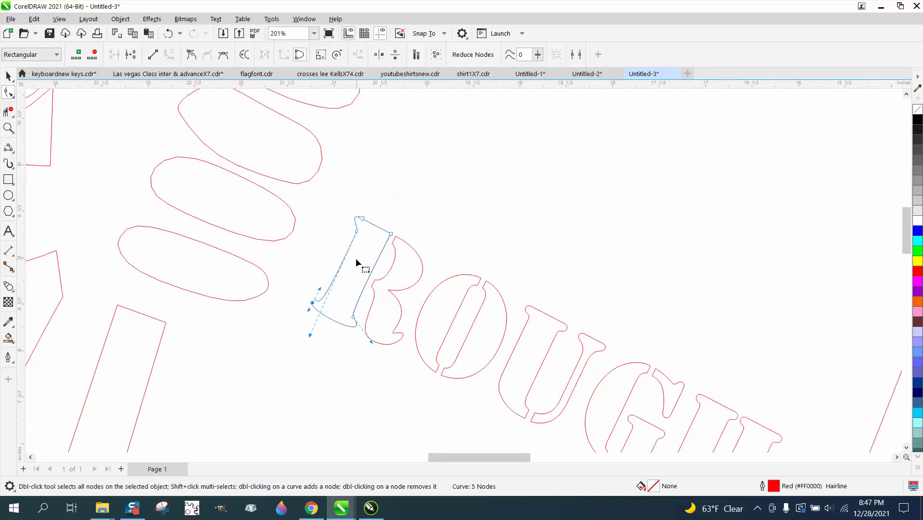
click(8, 76)
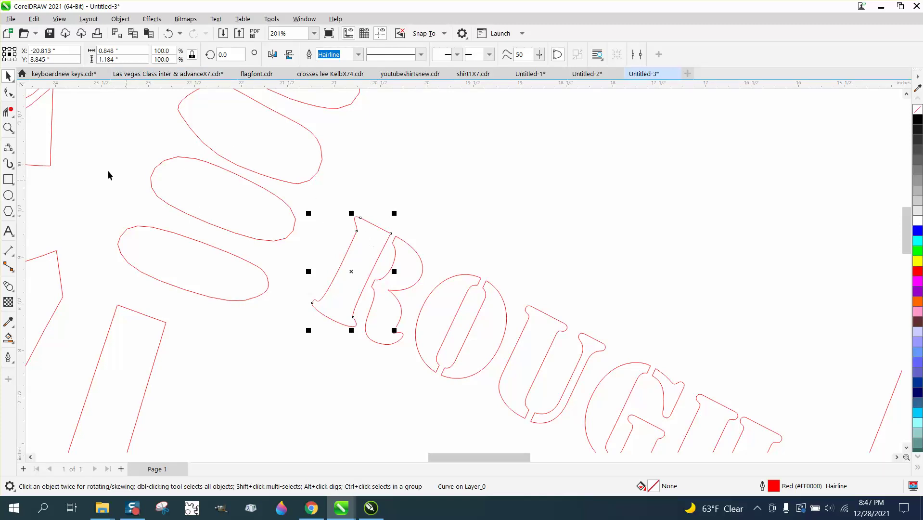
Select all nodes of the second-lowest finger oval beside ROUGH and reduce them with a curve smoothness of 20
click(9, 91)
click(161, 162)
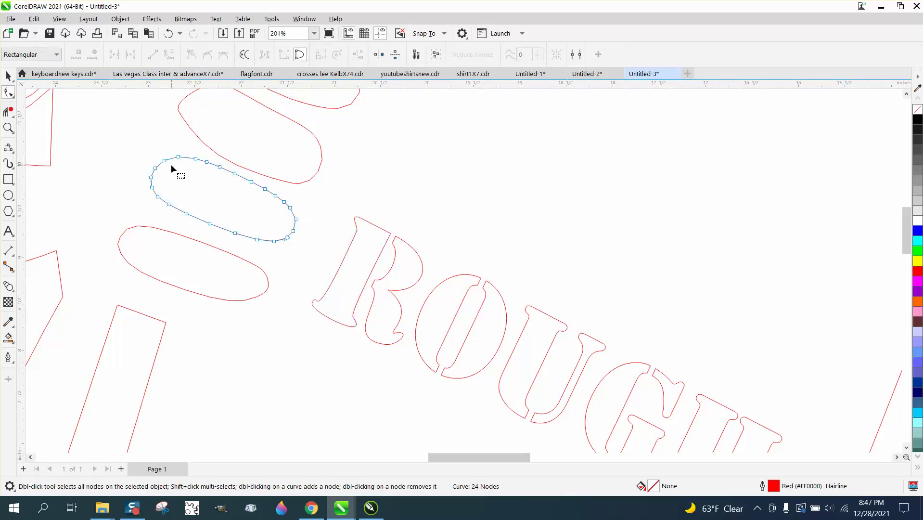
drag(299, 256, 300, 256)
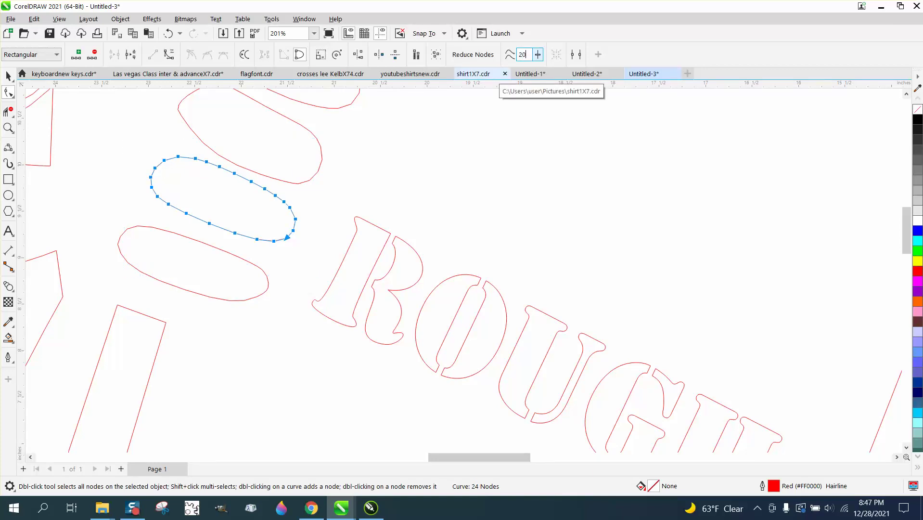
key(Return)
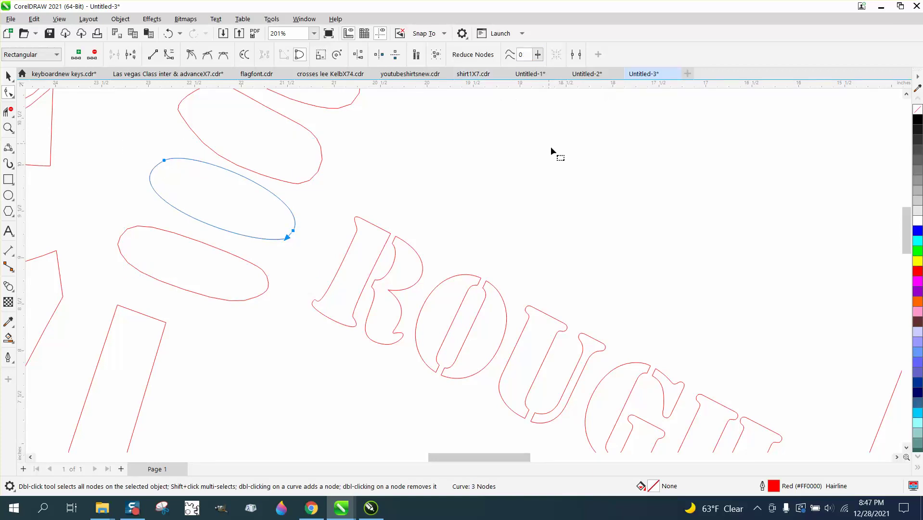
Select all nodes of the third-lowest finger oval beside ROUGH and reduce them with a curve smoothness of 20
click(314, 136)
click(316, 140)
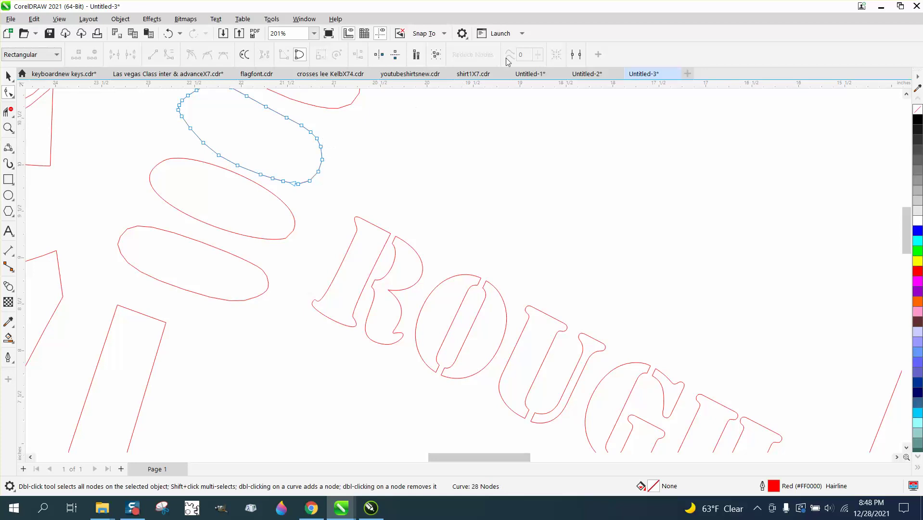
scroll(414, 179, down, 1)
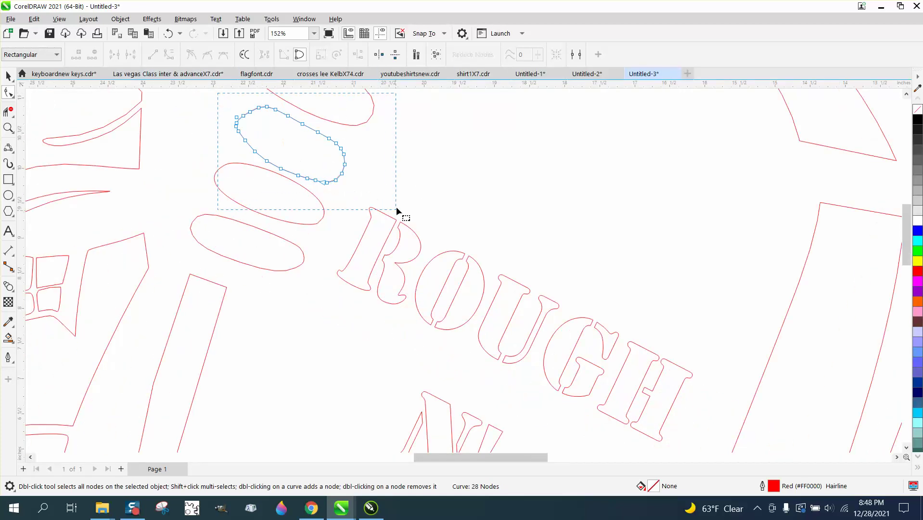
drag(397, 209, 396, 209)
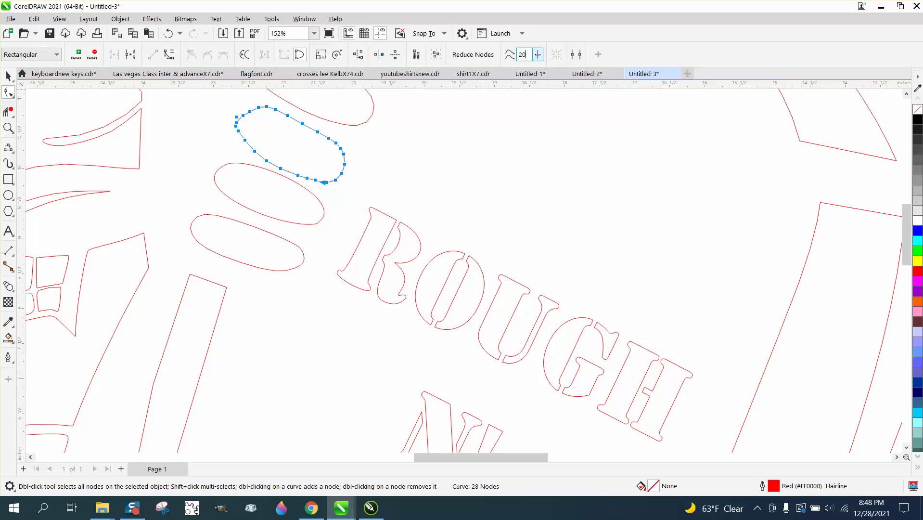
key(Return)
scroll(416, 217, down, 1)
scroll(417, 214, down, 2)
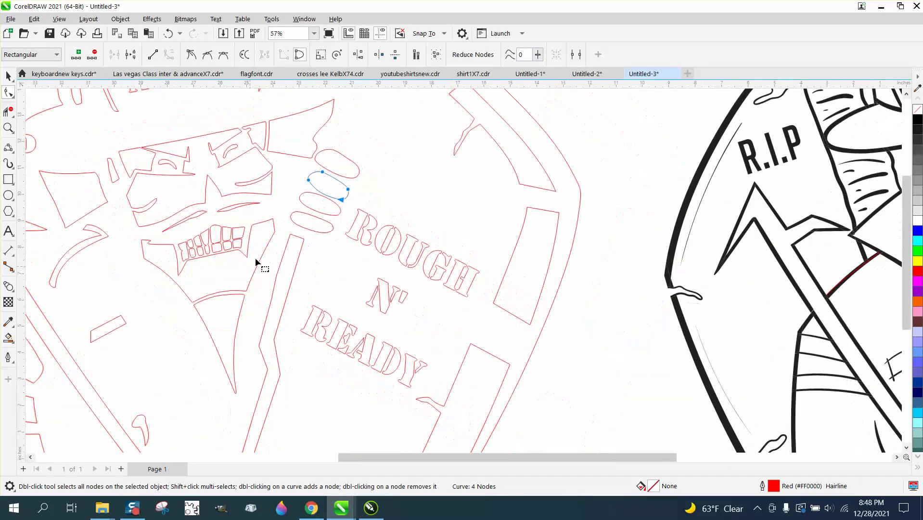
Shift all nodes of the tool-handle tip below the fist 0.124 in horizontally and -0.033 in vertically, away from the hand outline
scroll(277, 237, down, 1)
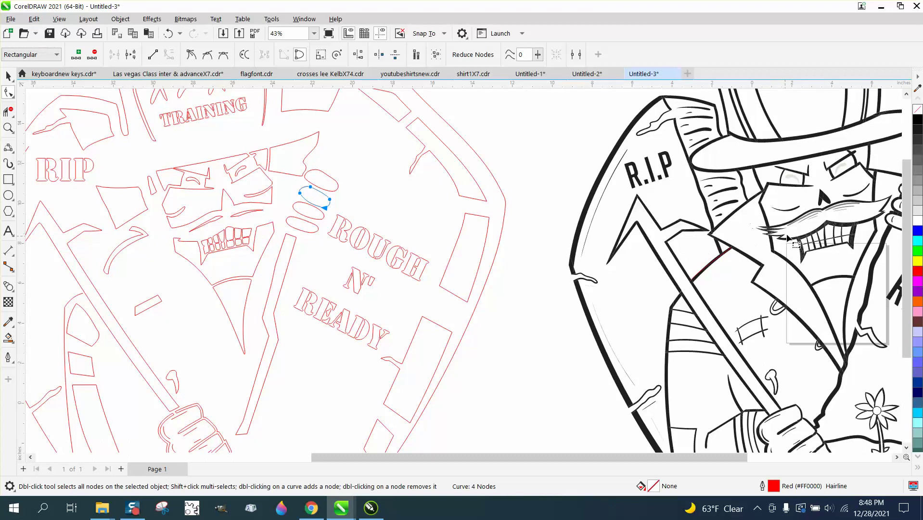
scroll(712, 254, down, 1)
scroll(636, 269, down, 1)
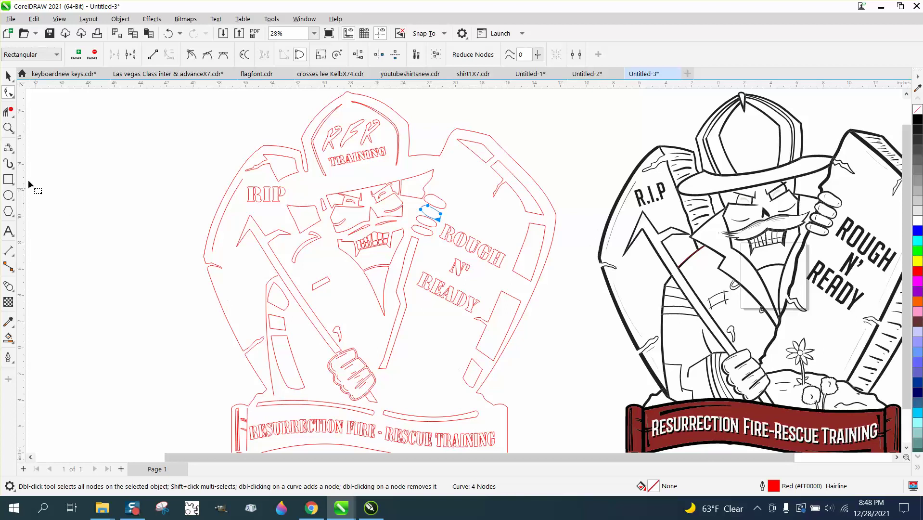
click(8, 127)
drag(351, 386, 413, 412)
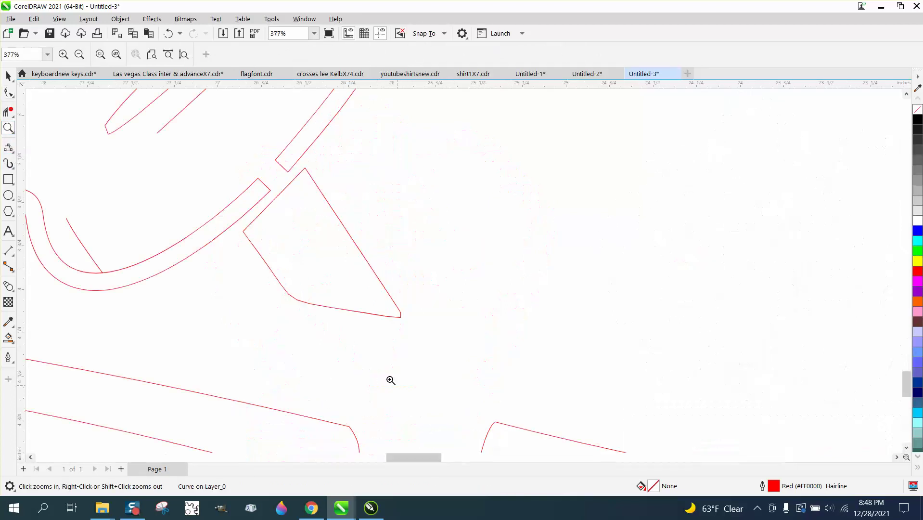
scroll(300, 189, down, 1)
click(8, 75)
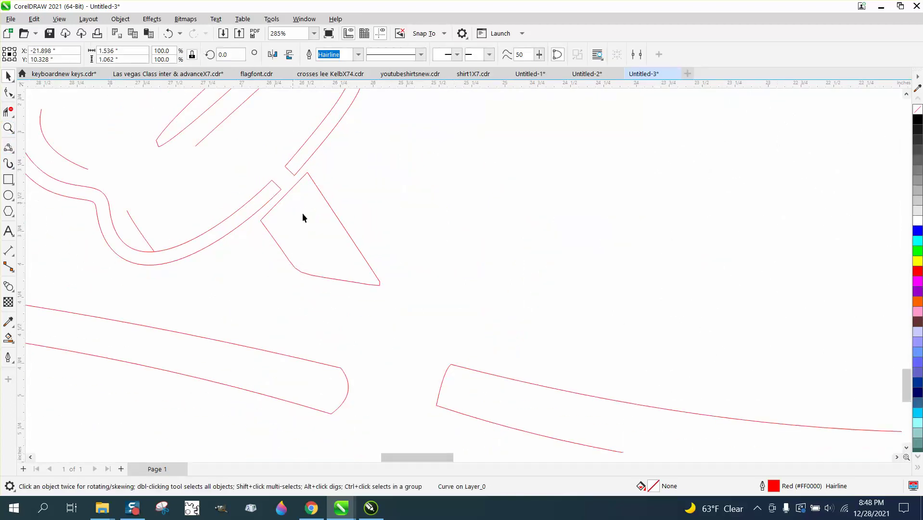
click(334, 214)
key(F10)
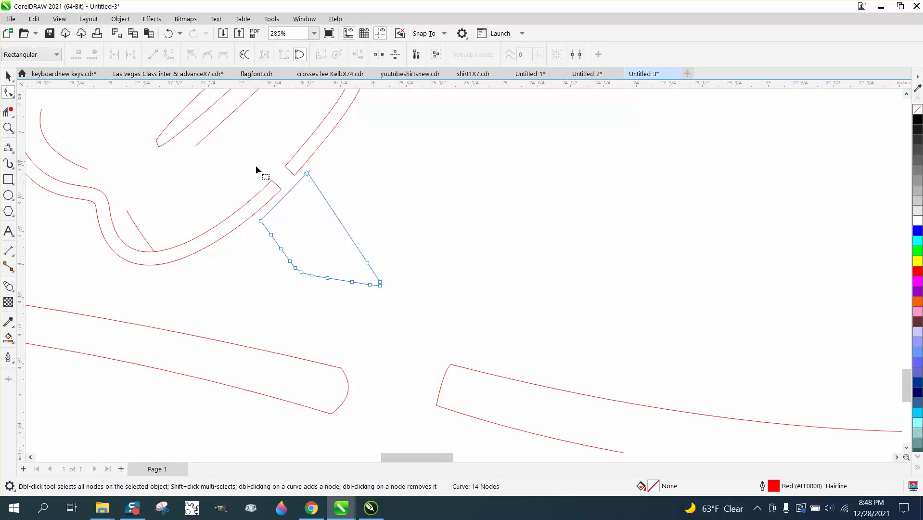
drag(405, 298, 394, 289)
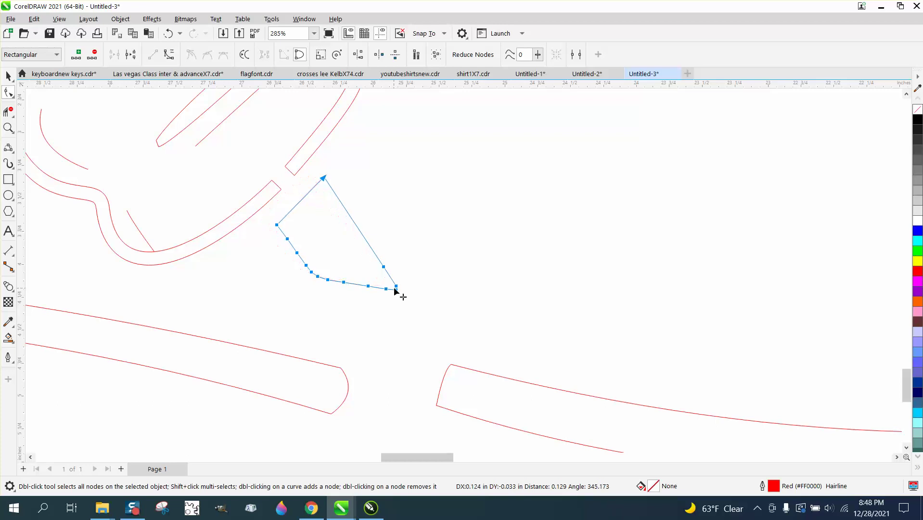
Examine the banner's scroll end, the helmet and the overall red outline beside the black original logo
scroll(408, 267, down, 5)
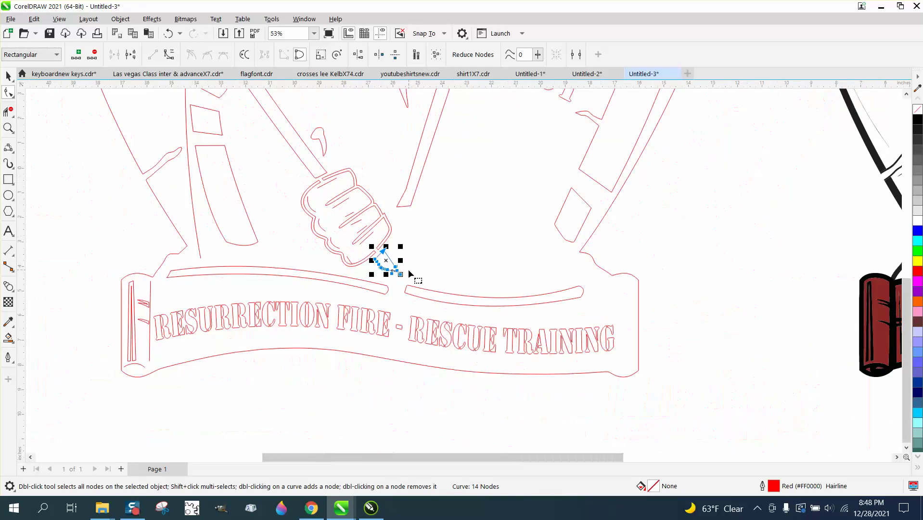
scroll(537, 312, down, 3)
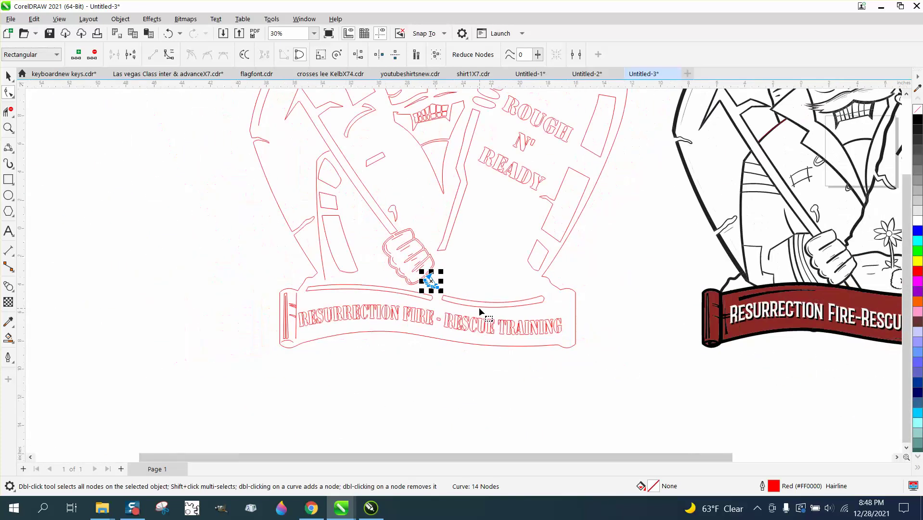
click(8, 128)
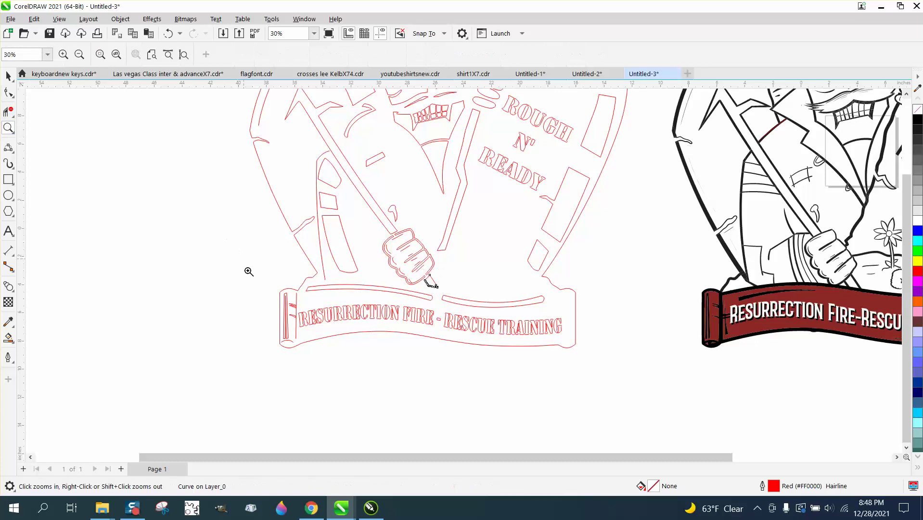
drag(247, 267, 378, 366)
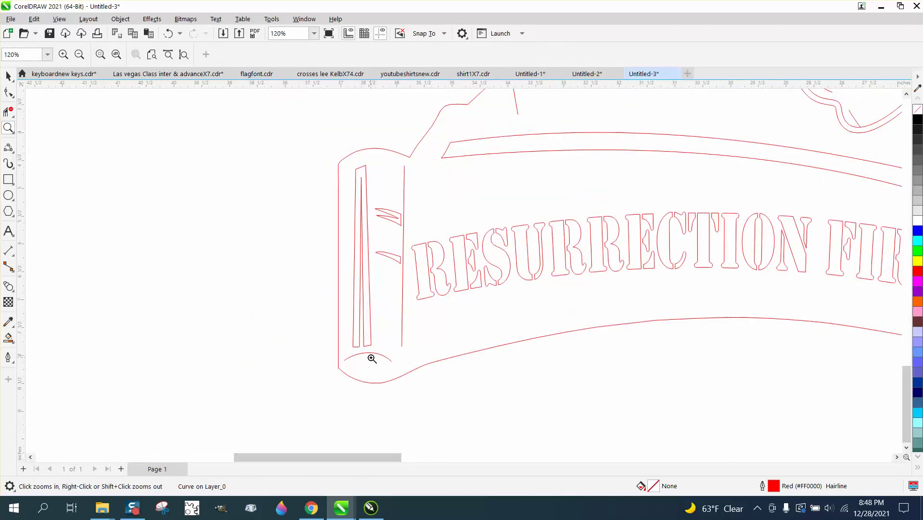
scroll(399, 258, down, 2)
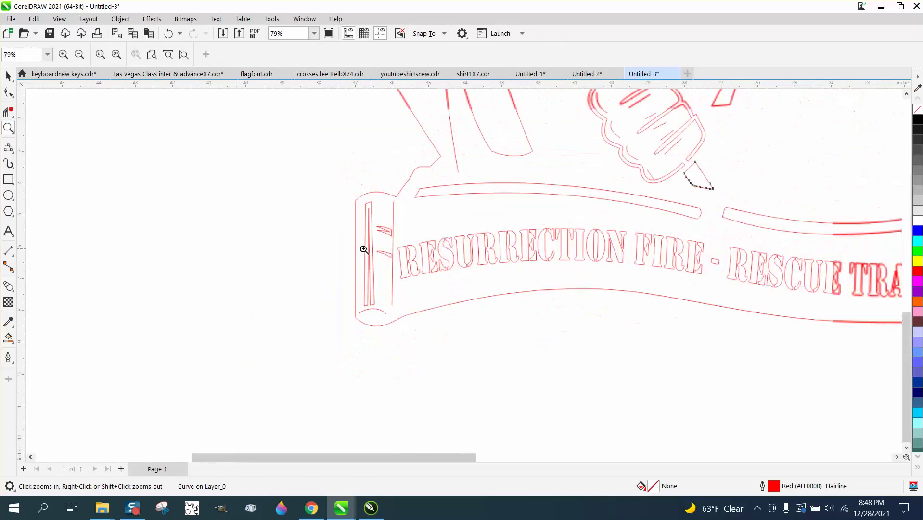
scroll(365, 253, down, 5)
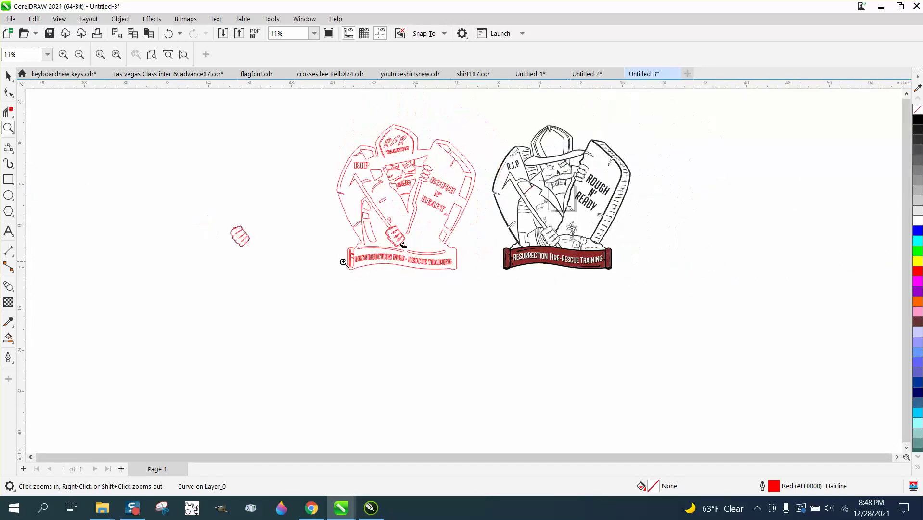
drag(383, 118, 442, 168)
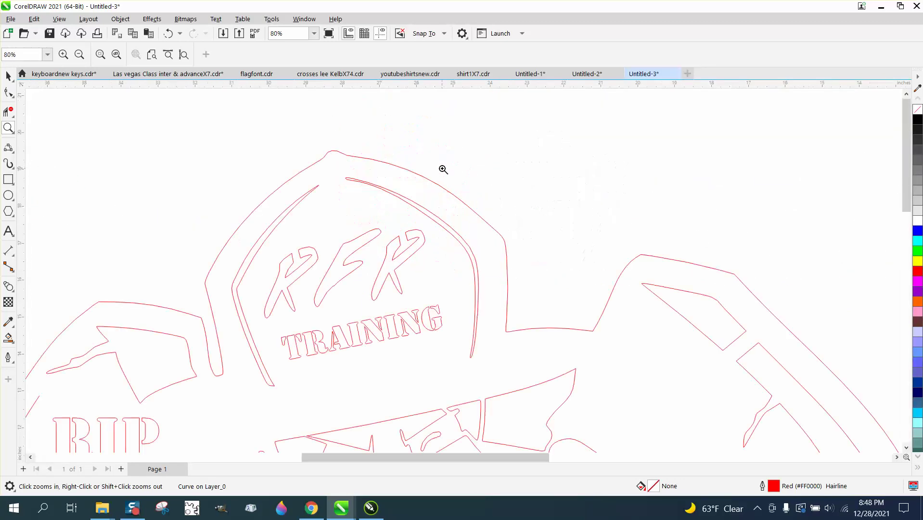
right_click(424, 168)
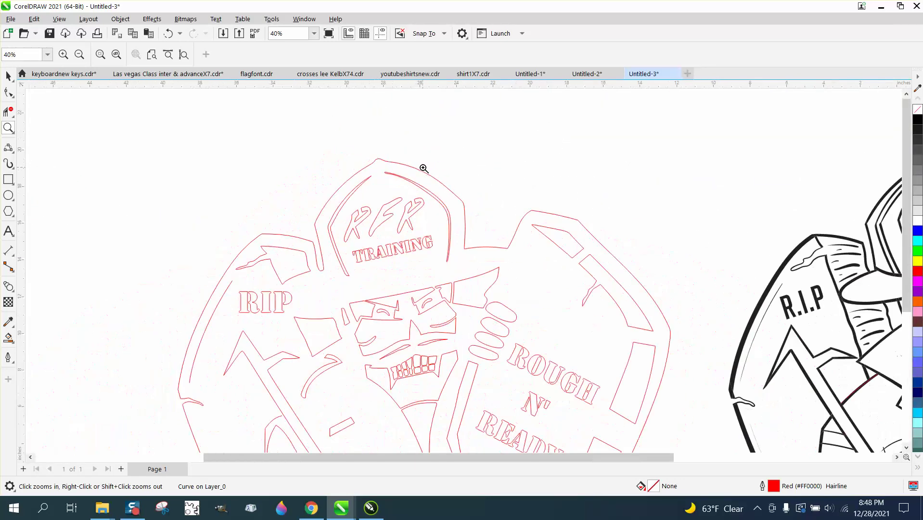
scroll(424, 168, down, 1)
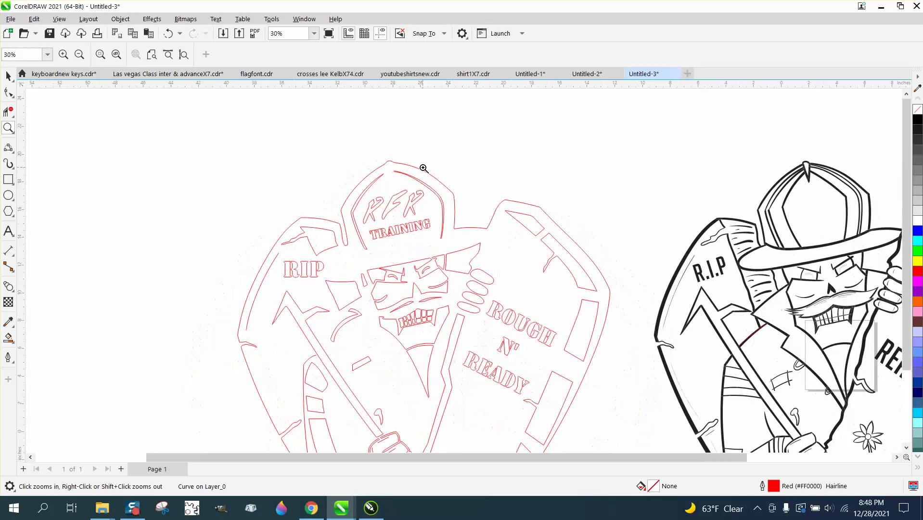
scroll(424, 168, down, 1)
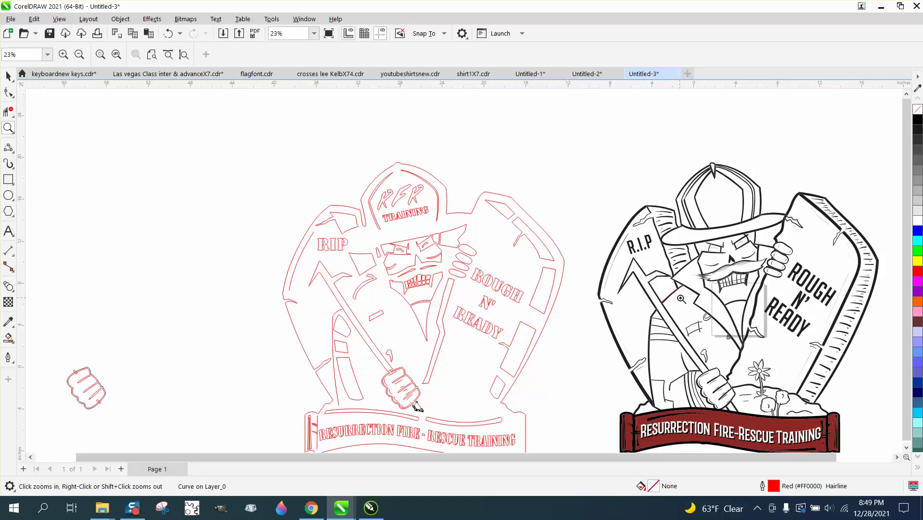
Move the red shoulder curve traced over the original artwork 30 inches horizontally onto the red outline, beside the crescent-shaped shoulder piece
drag(592, 274, 737, 317)
click(10, 148)
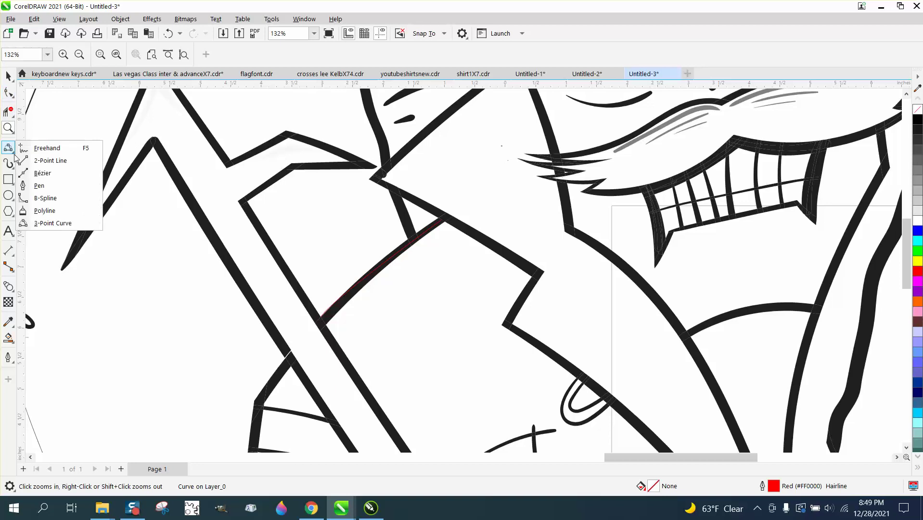
click(60, 223)
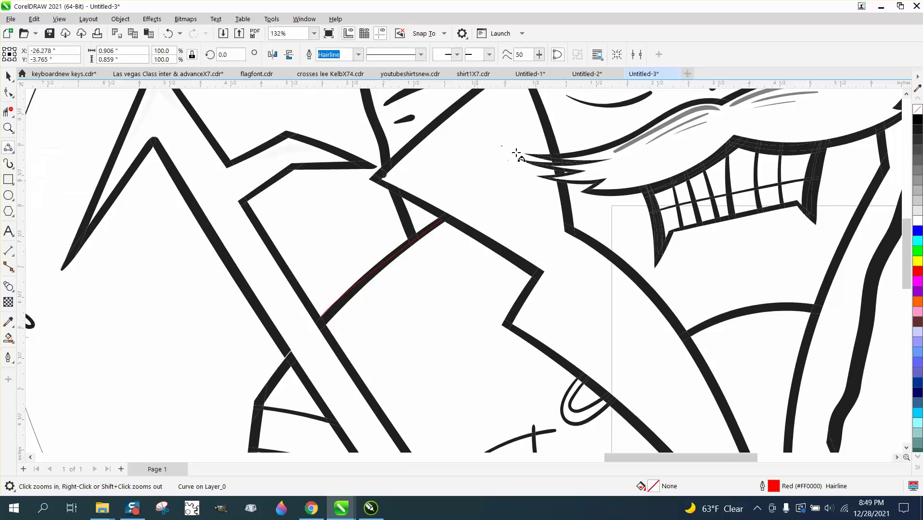
scroll(515, 151, down, 2)
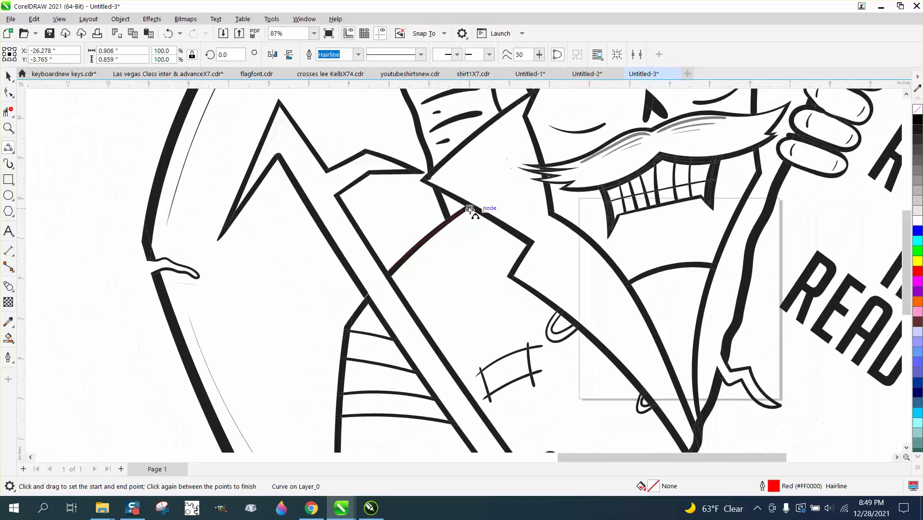
click(9, 76)
click(454, 218)
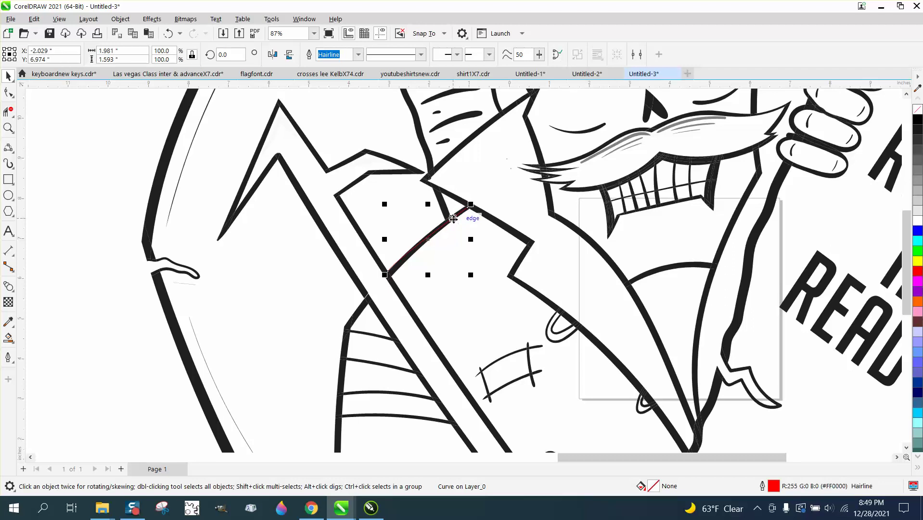
drag(453, 219, 454, 222)
scroll(505, 226, down, 2)
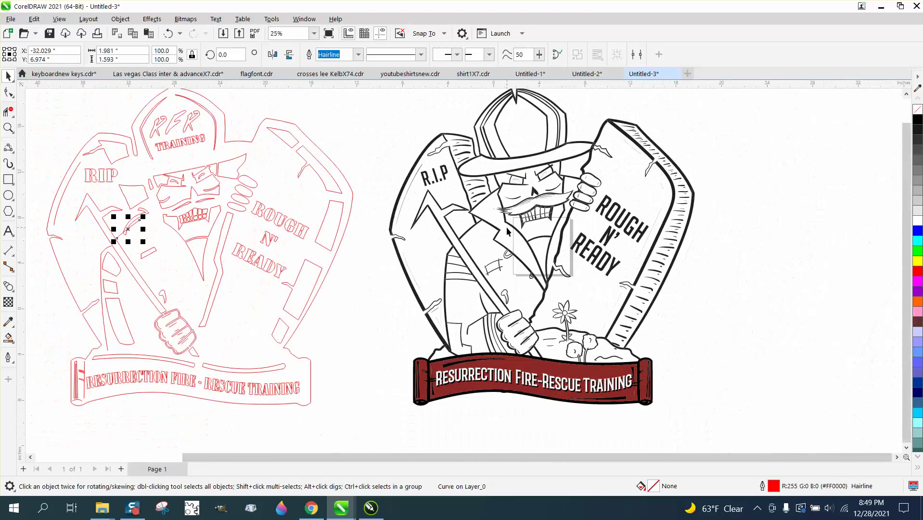
click(8, 128)
mouse_move(84, 188)
mouse_down()
mouse_move(217, 258)
mouse_move(261, 270)
mouse_up()
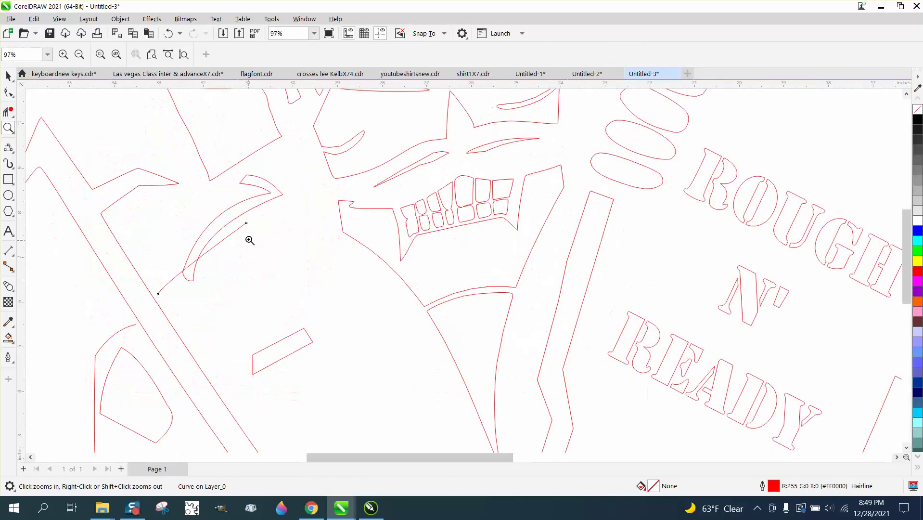
scroll(247, 220, down, 3)
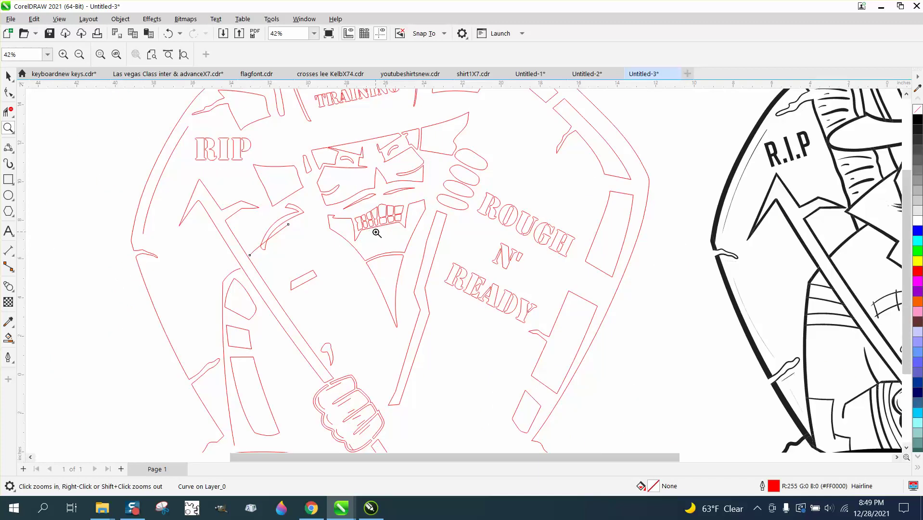
Select all nodes of the crescent-shaped shoulder piece in the red outline and reduce them with curve smoothness
click(8, 76)
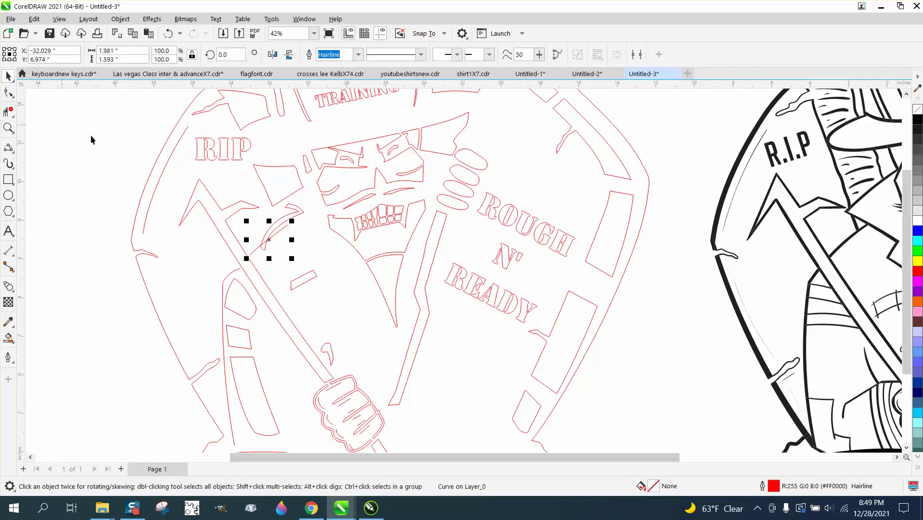
click(278, 224)
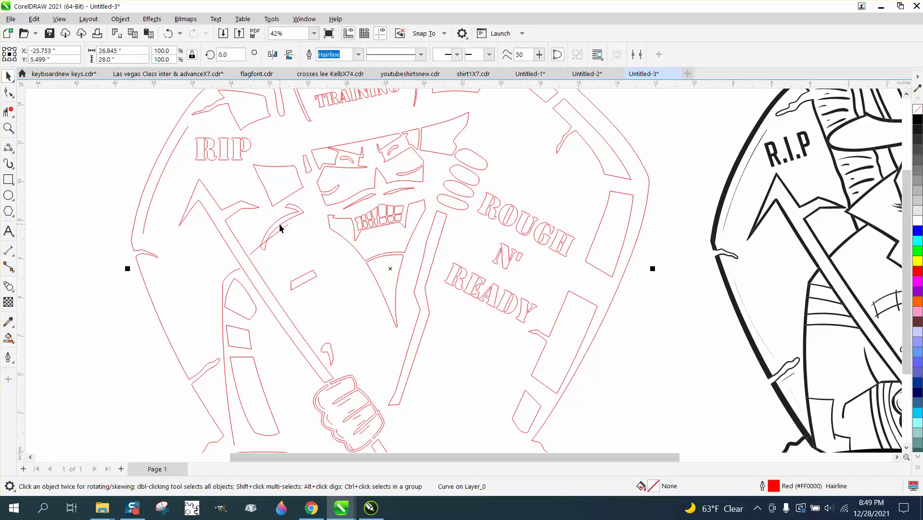
click(280, 226)
key(F10)
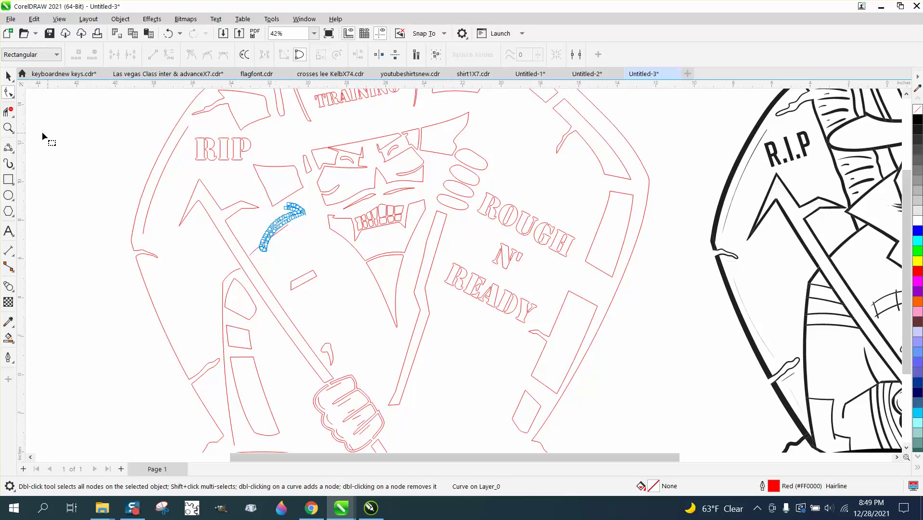
click(9, 128)
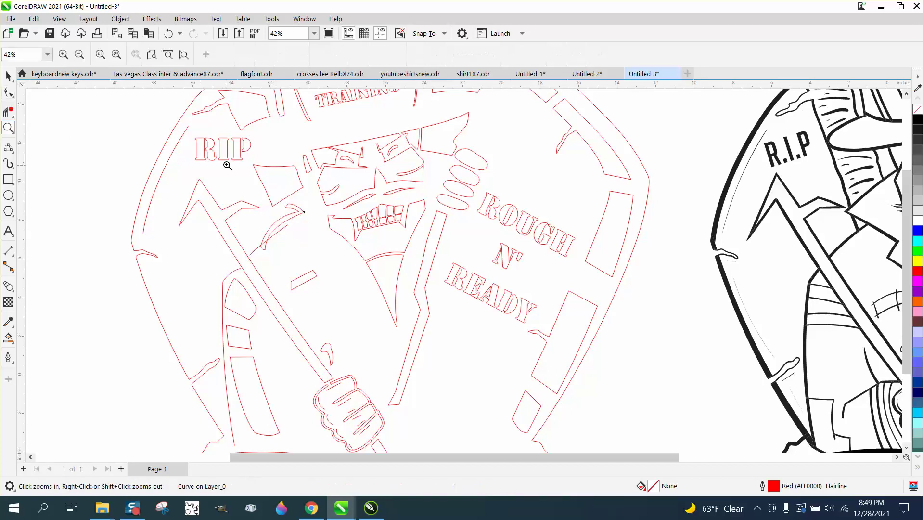
drag(227, 166, 363, 286)
click(9, 92)
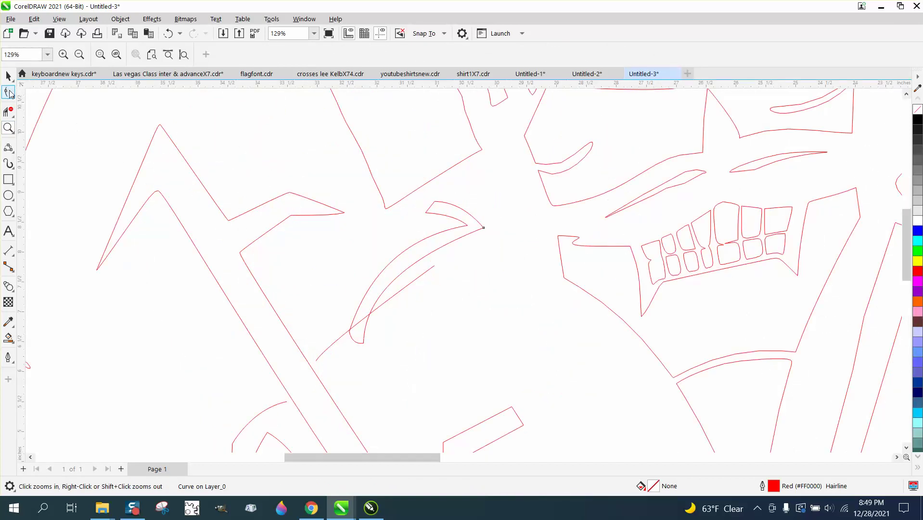
drag(526, 371, 544, 386)
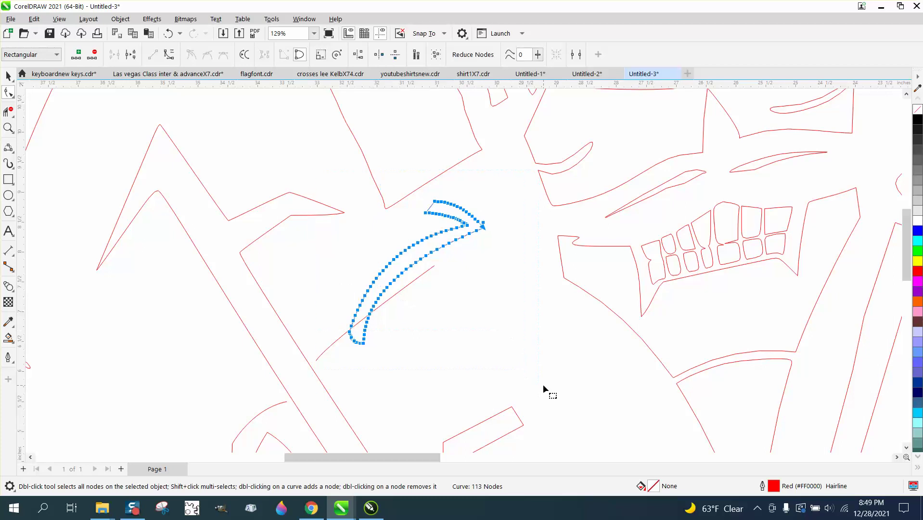
click(520, 54)
key(Return)
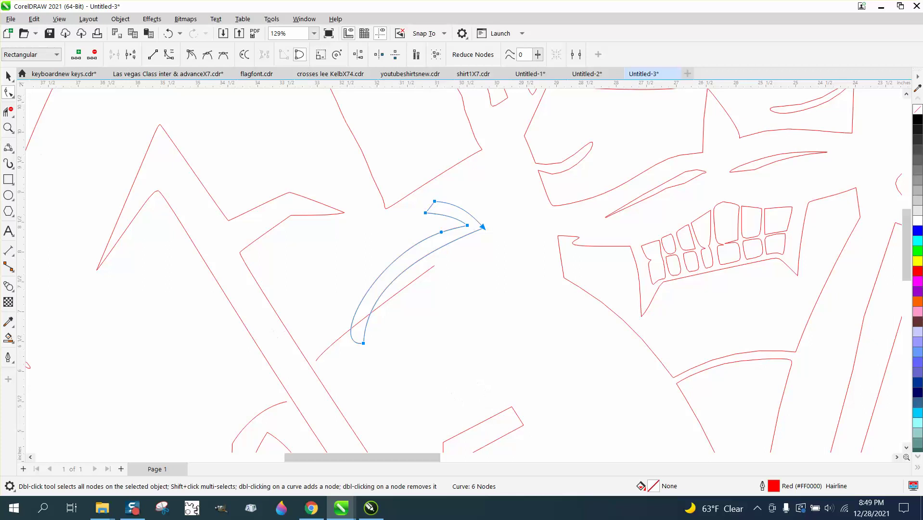
Rotate the crescent-shaped shoulder piece about 17 degrees clockwise and shift it slightly up, clear of the red shoulder curve
click(8, 76)
click(416, 271)
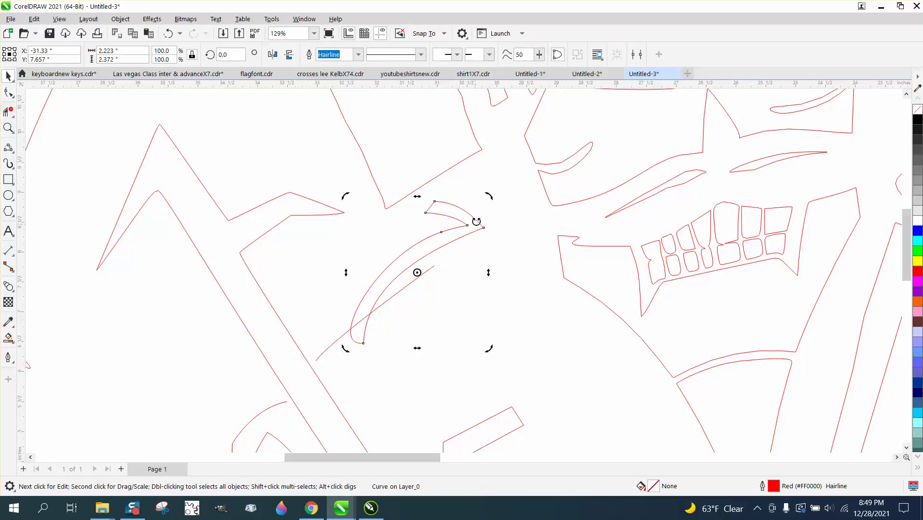
drag(488, 196, 500, 212)
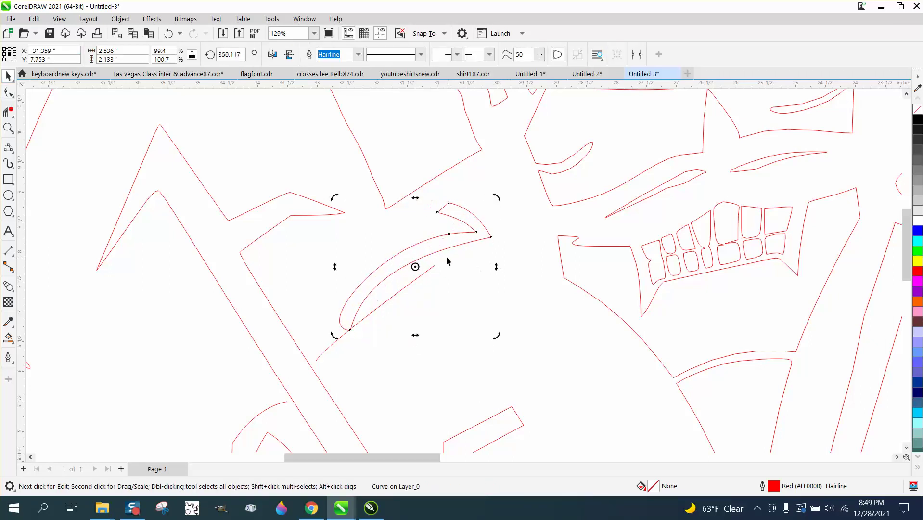
drag(442, 251, 441, 243)
click(465, 276)
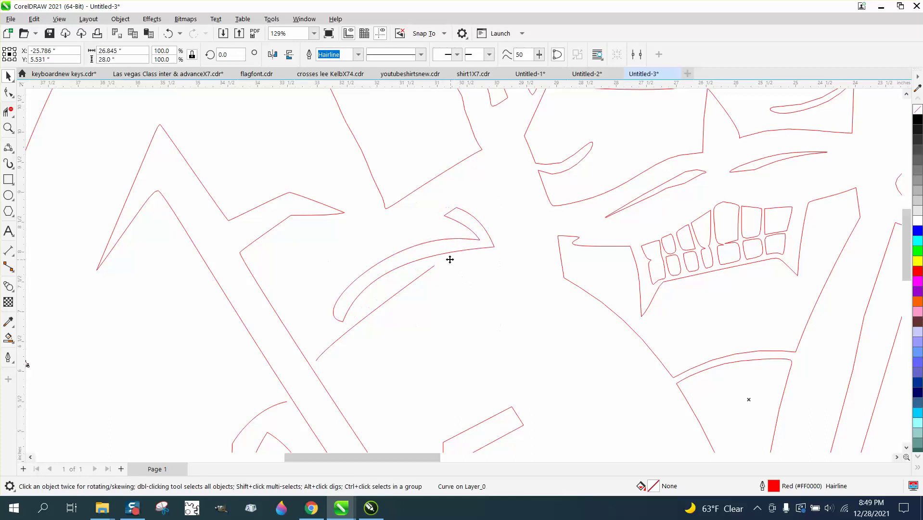
drag(448, 253, 447, 242)
scroll(431, 271, down, 2)
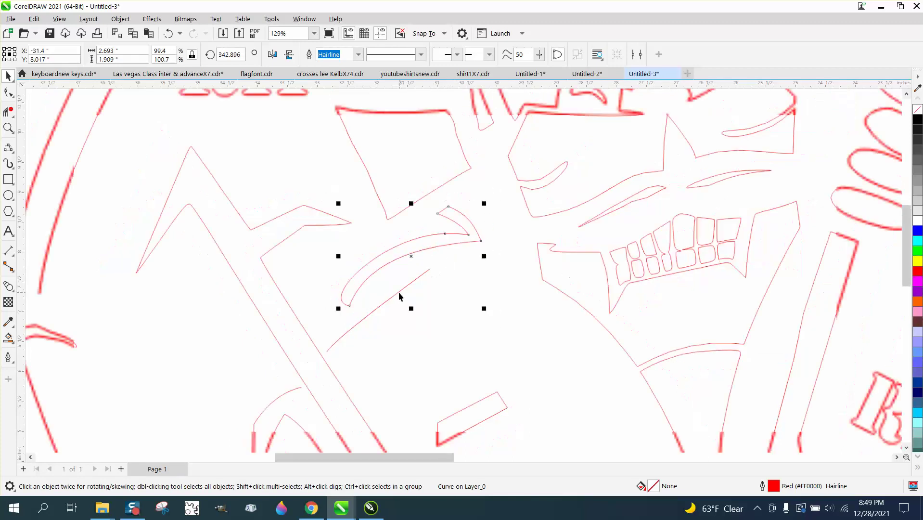
scroll(354, 382, down, 1)
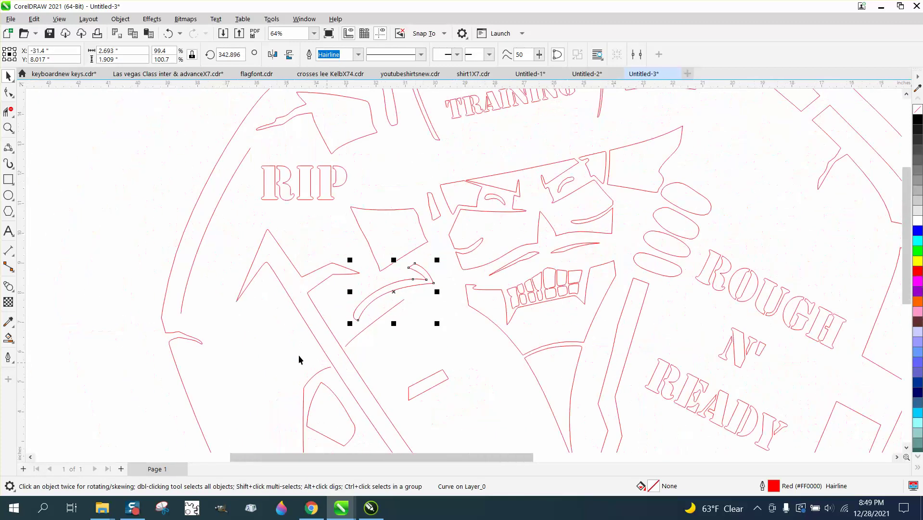
Move the upper end node of the sleeve's outer outline up to the tool handle's edge and flatten the arc with its control handle
click(8, 127)
drag(311, 369, 498, 430)
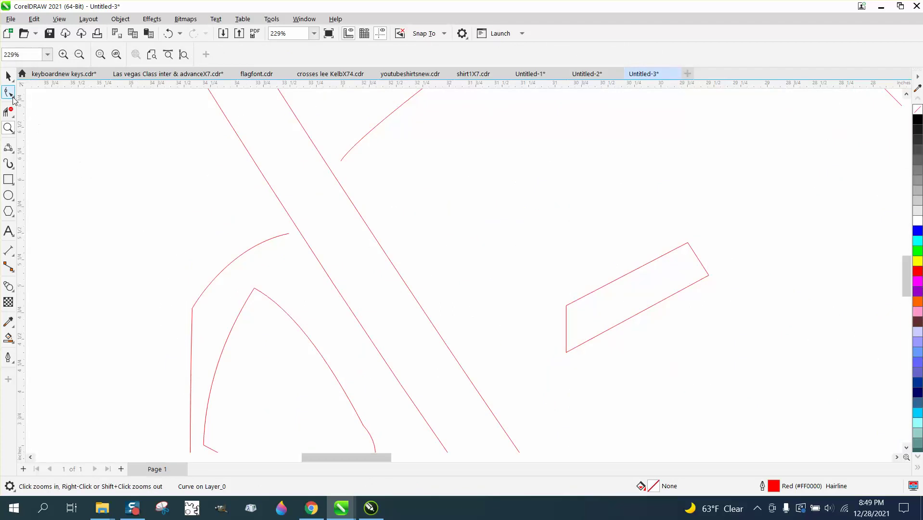
click(8, 92)
drag(286, 234, 278, 210)
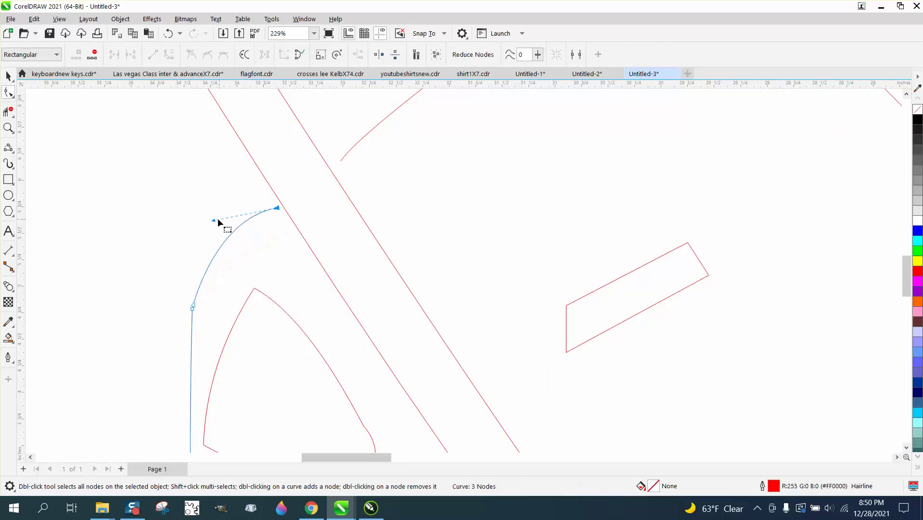
click(277, 209)
drag(213, 221, 215, 242)
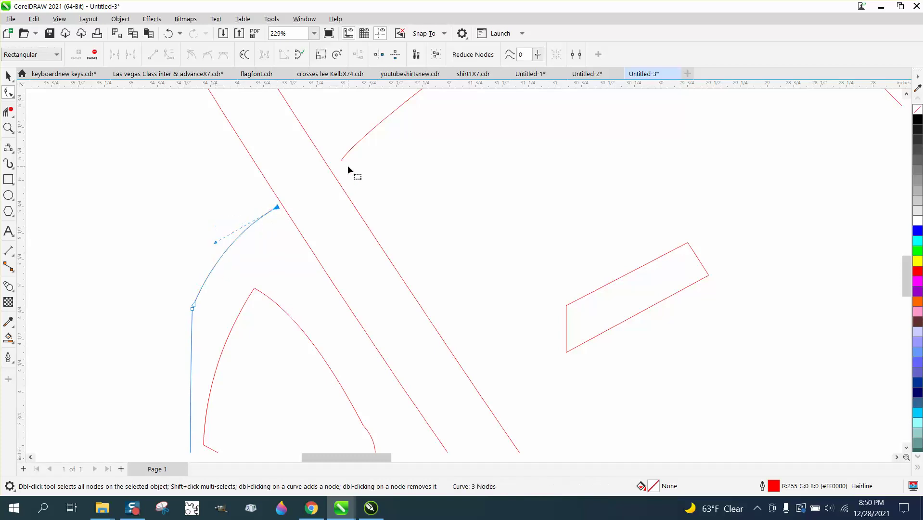
Select the shoulder curve's lower end node beside the tool handle and compare the whole red outline with the black original logo
click(341, 162)
scroll(295, 173, down, 3)
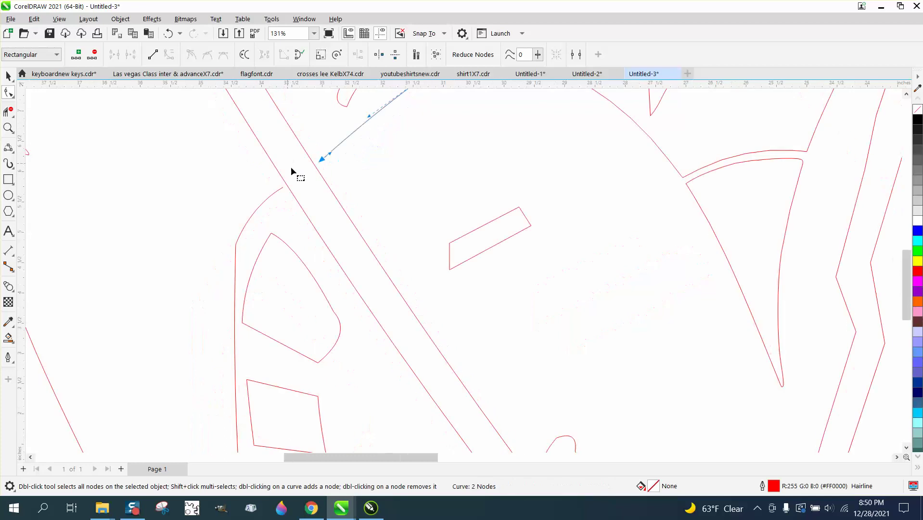
scroll(406, 293, down, 4)
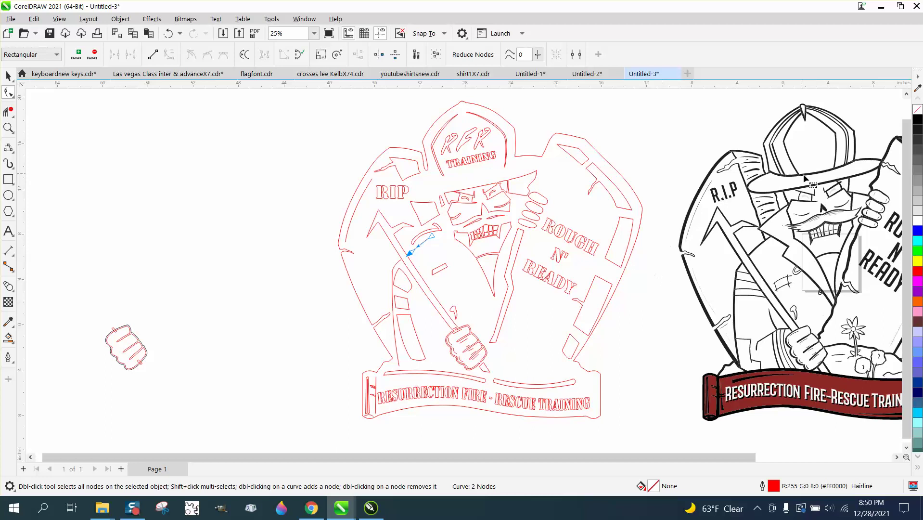
scroll(731, 197, down, 1)
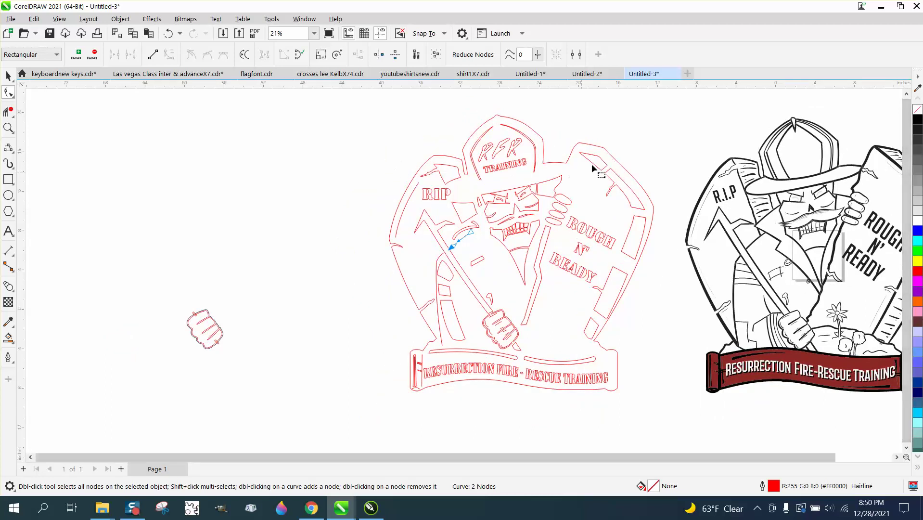
scroll(604, 240, down, 1)
scroll(604, 241, down, 1)
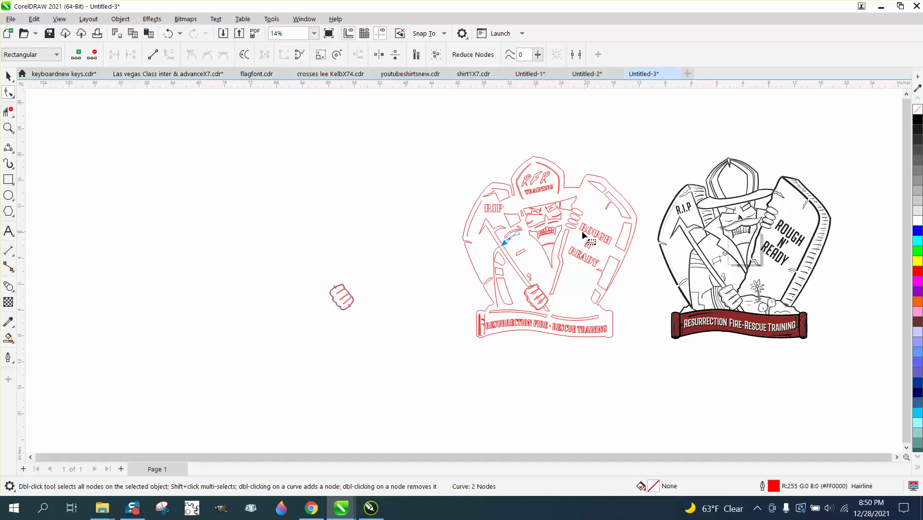
click(8, 128)
drag(444, 173, 702, 363)
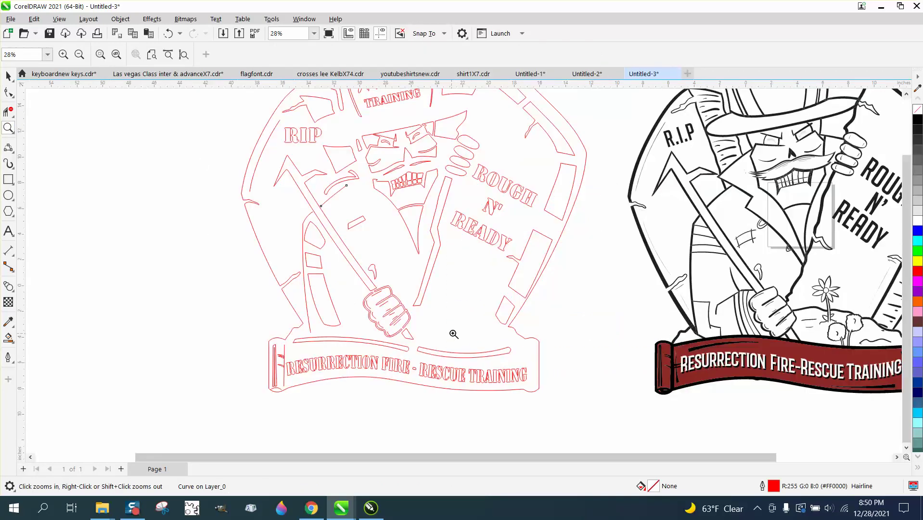